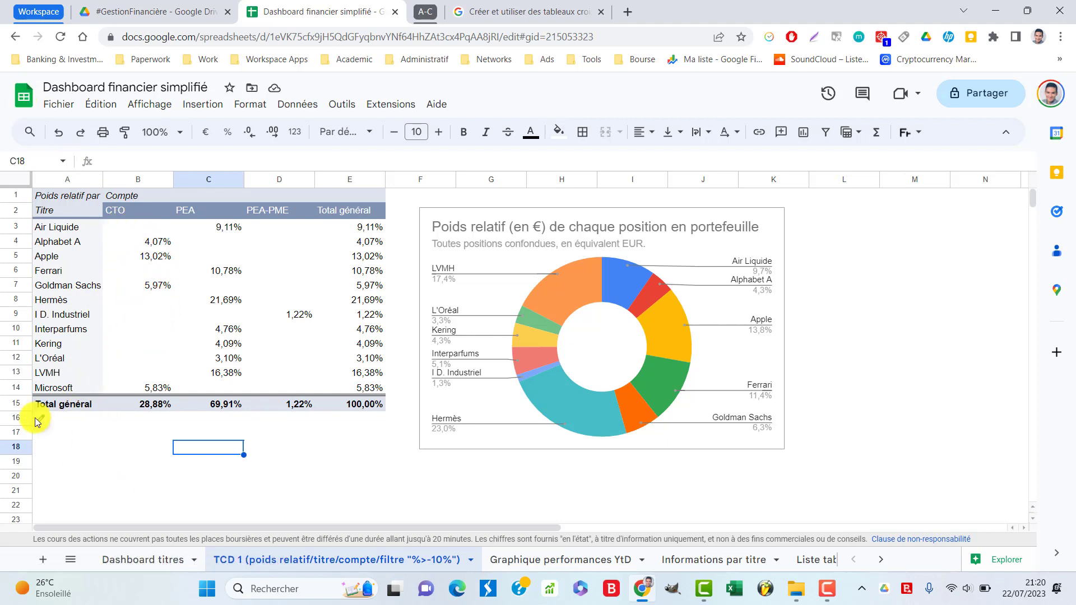
# - Open and close the pivot table editor on the TCD 1 sheet, and view the source data on the Dashboard titres sheet
pyautogui.click(101, 420)
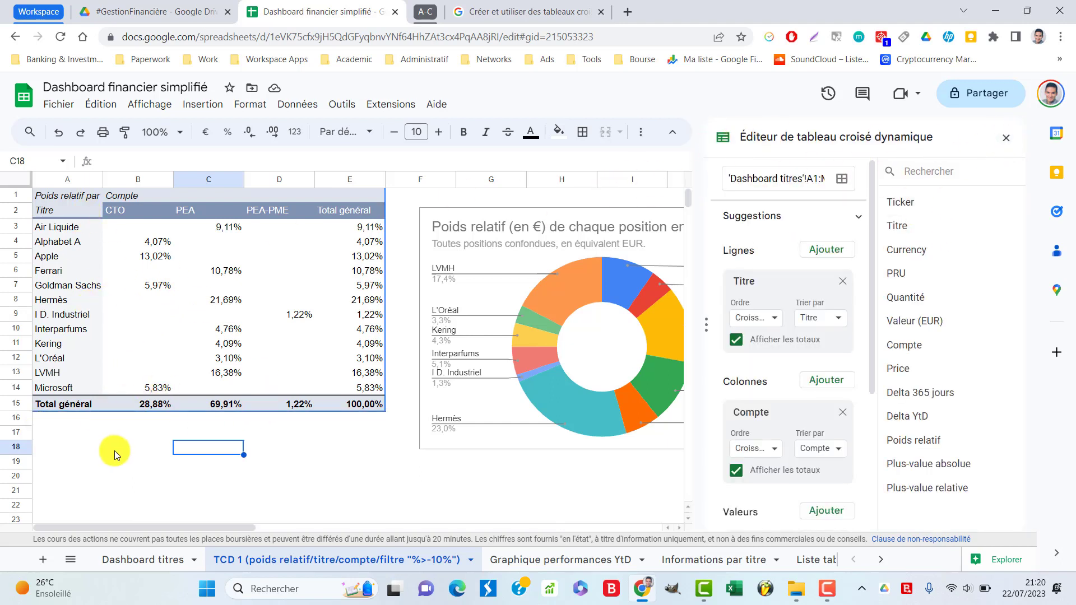
pyautogui.moveTo(45, 425)
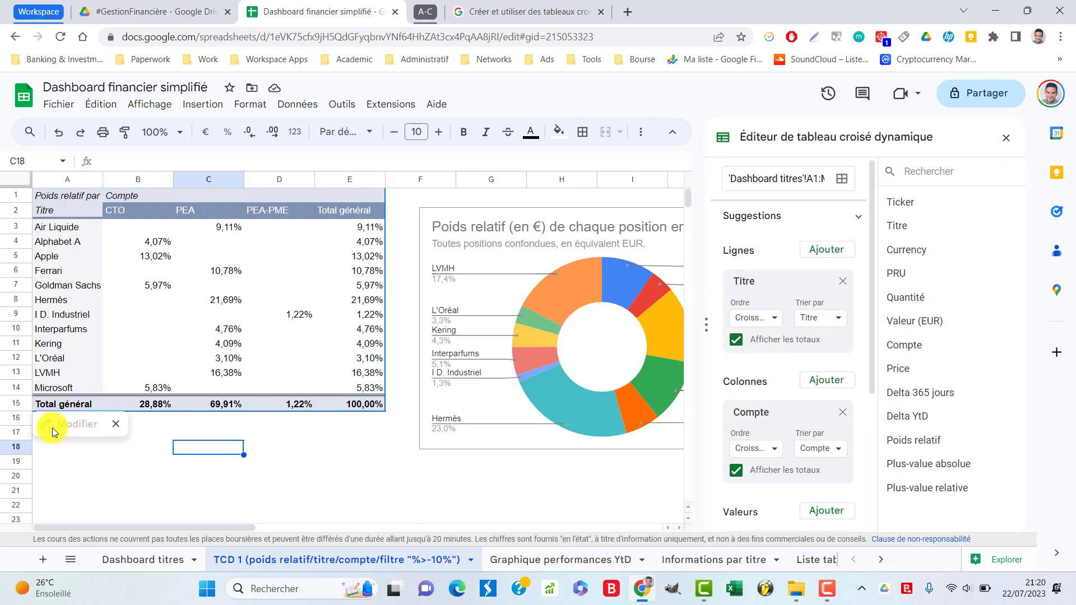
pyautogui.click(1007, 139)
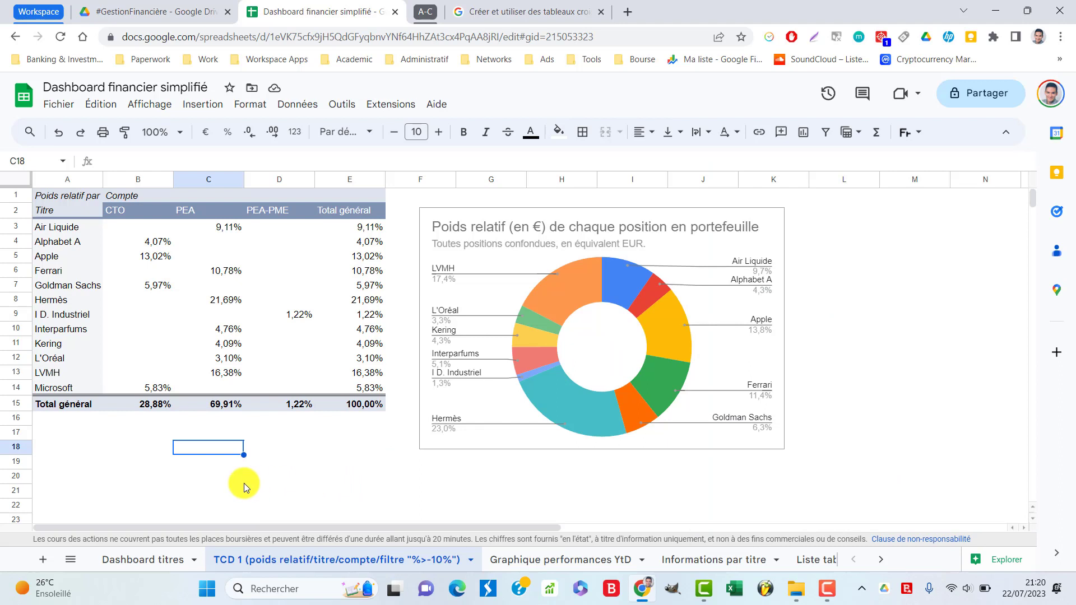
pyautogui.click(142, 563)
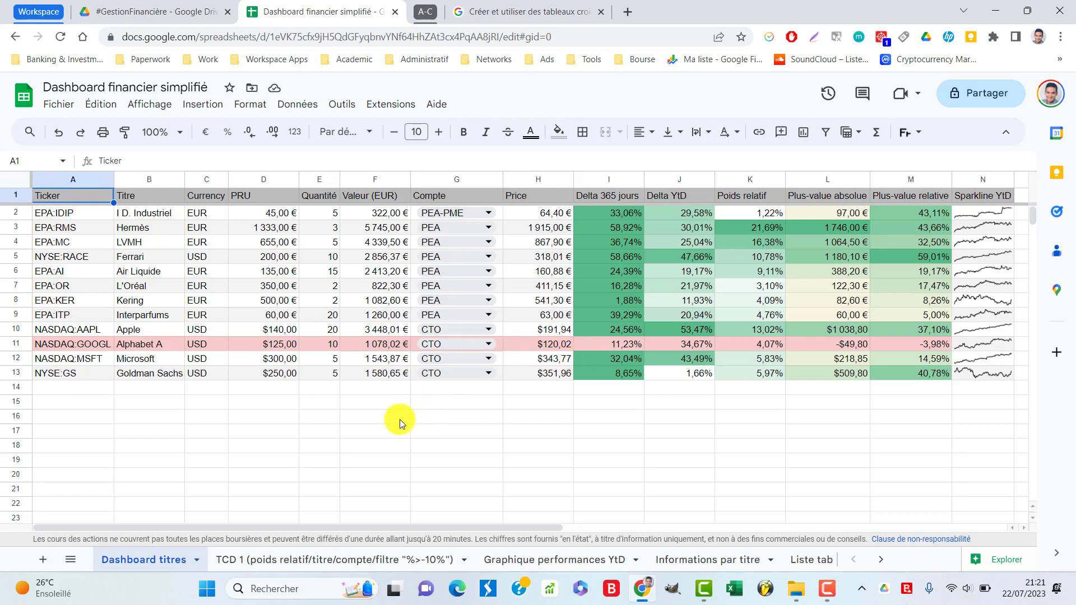
# - Examine the rows, columns, values and filters configured in the TCD 1 pivot table's editor, and close the editor
pyautogui.click(335, 557)
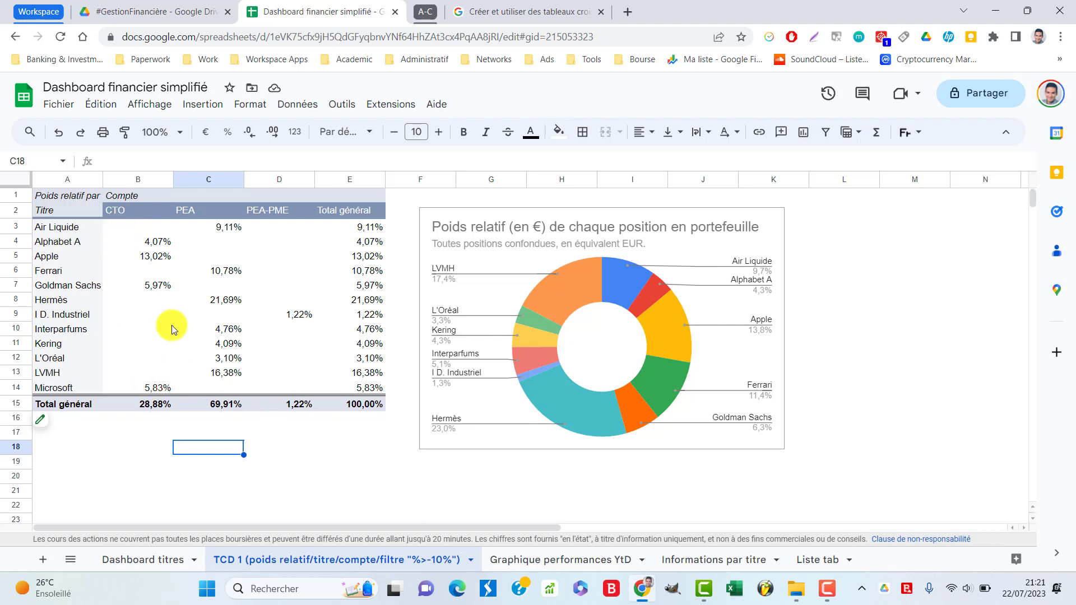
pyautogui.moveTo(45, 425)
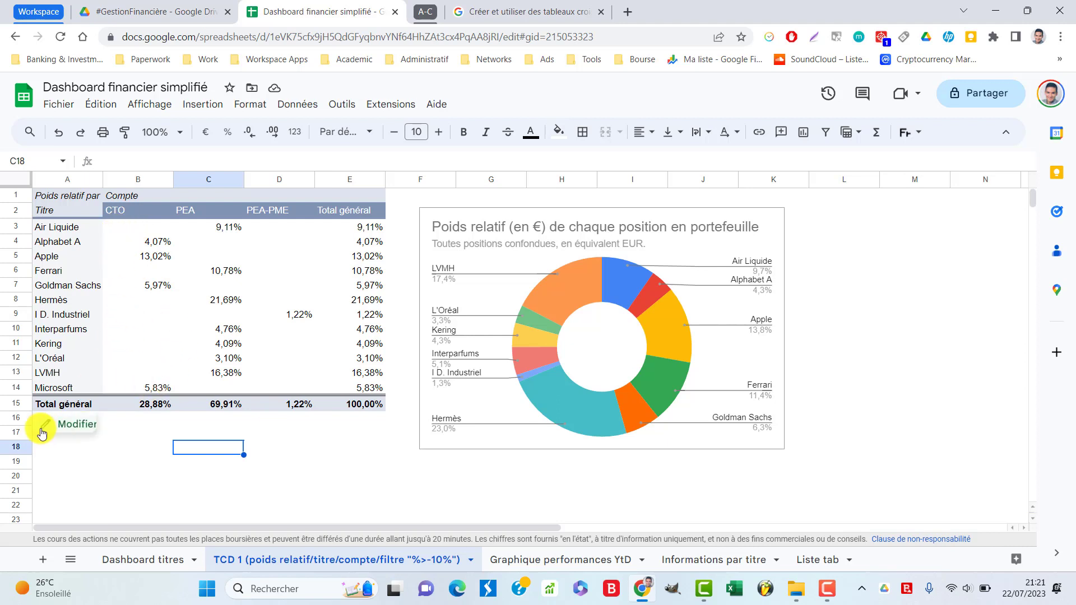
pyautogui.click(76, 424)
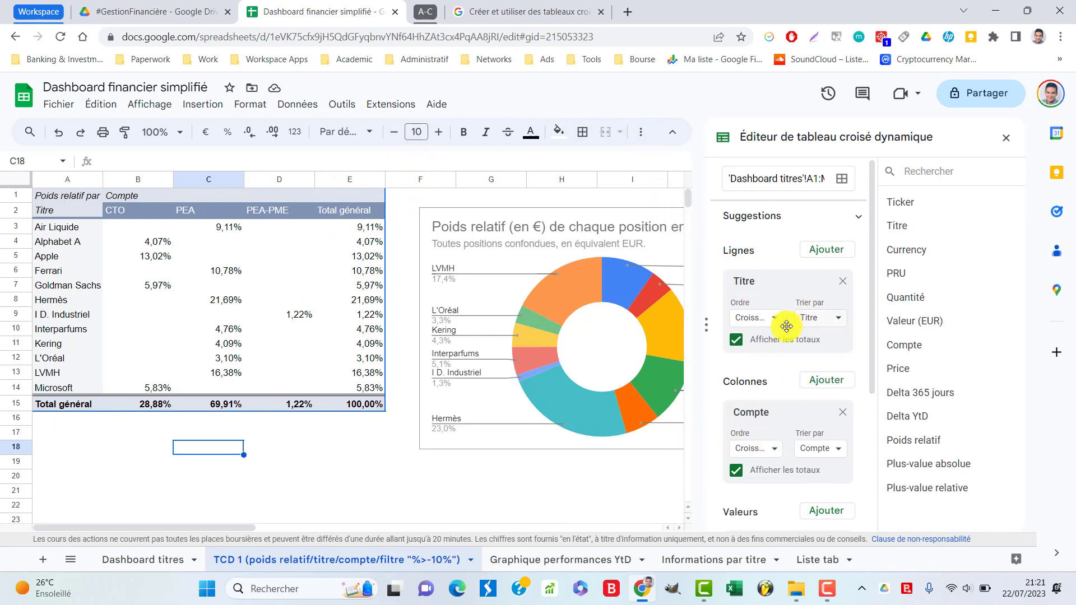
pyautogui.scroll(-1, 782, 390)
pyautogui.scroll(-2, 781, 390)
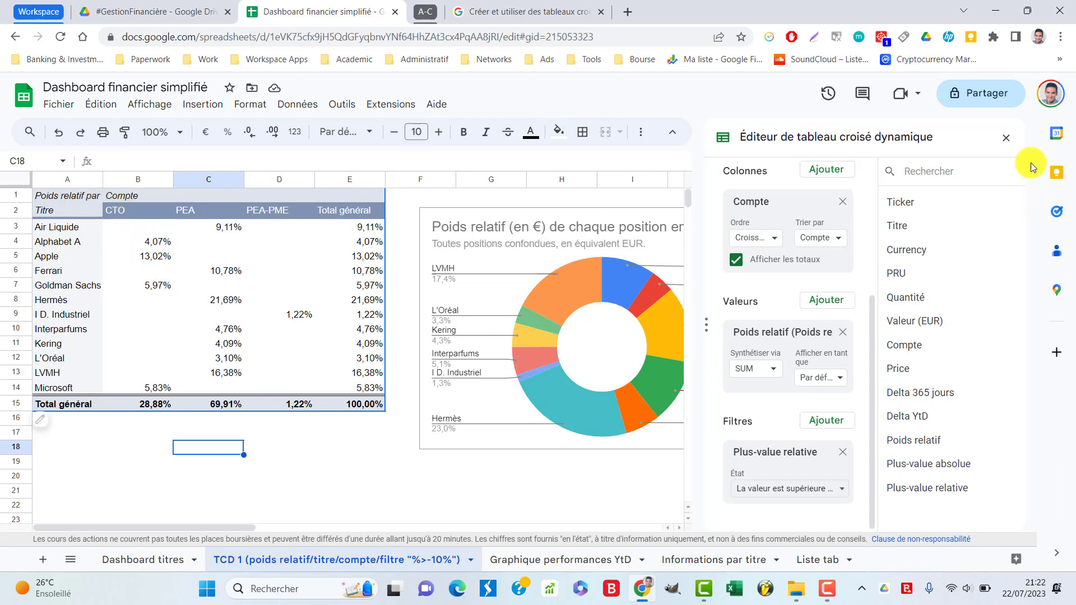
pyautogui.click(1006, 137)
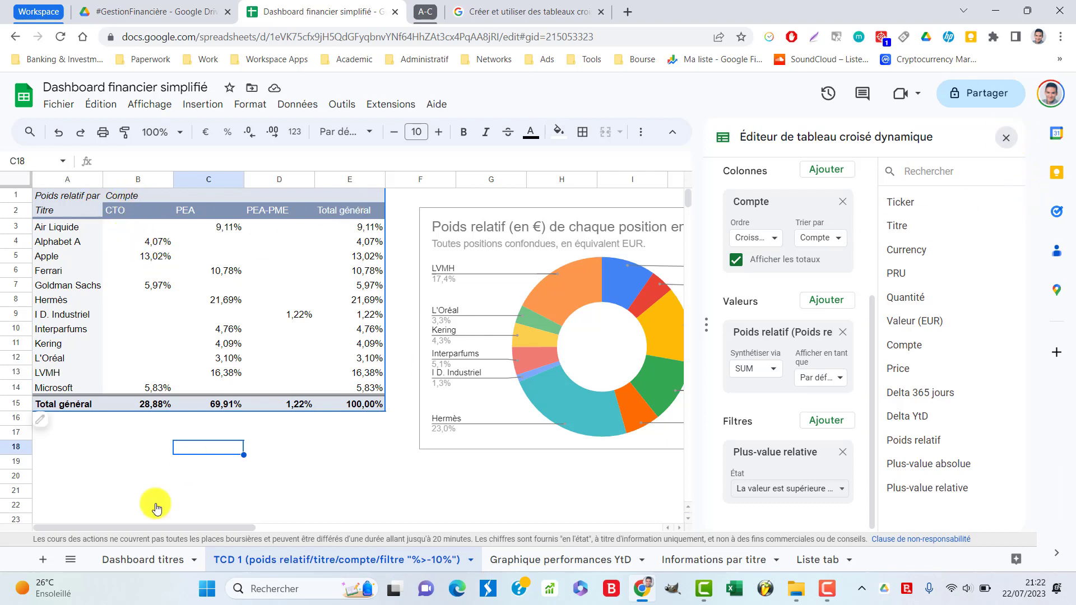
# - Compare the source data on the Dashboard titres sheet with the pivot table on the TCD 1 sheet
pyautogui.click(143, 561)
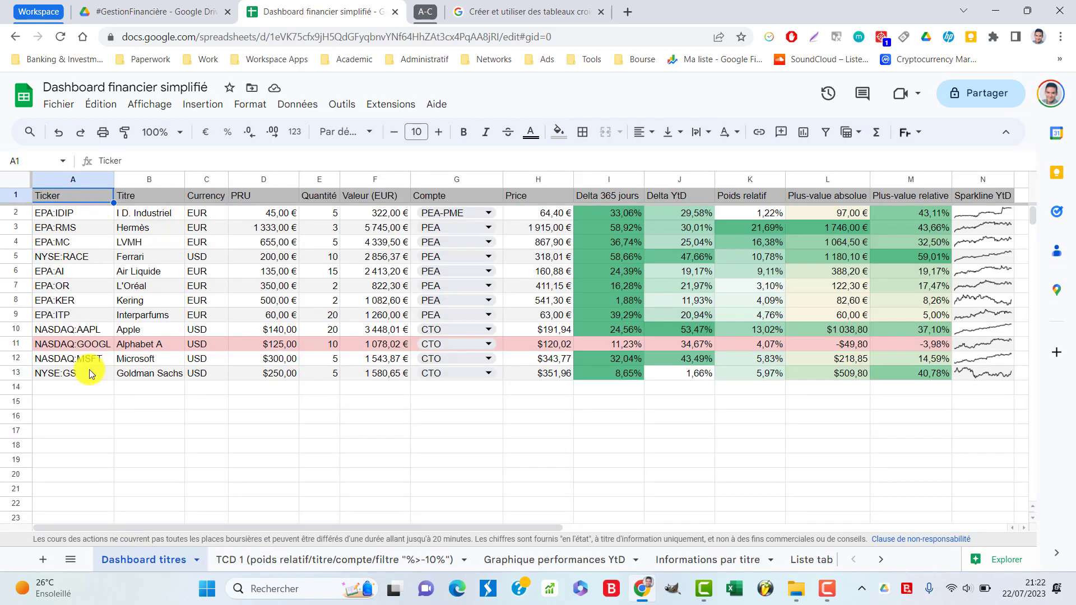
pyautogui.click(284, 569)
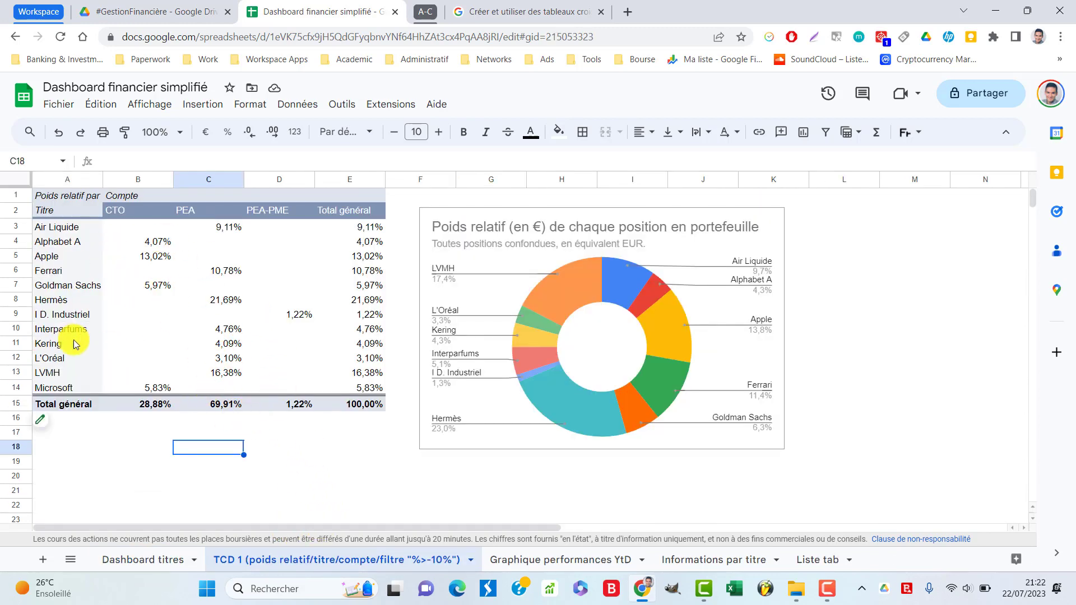
pyautogui.moveTo(49, 426)
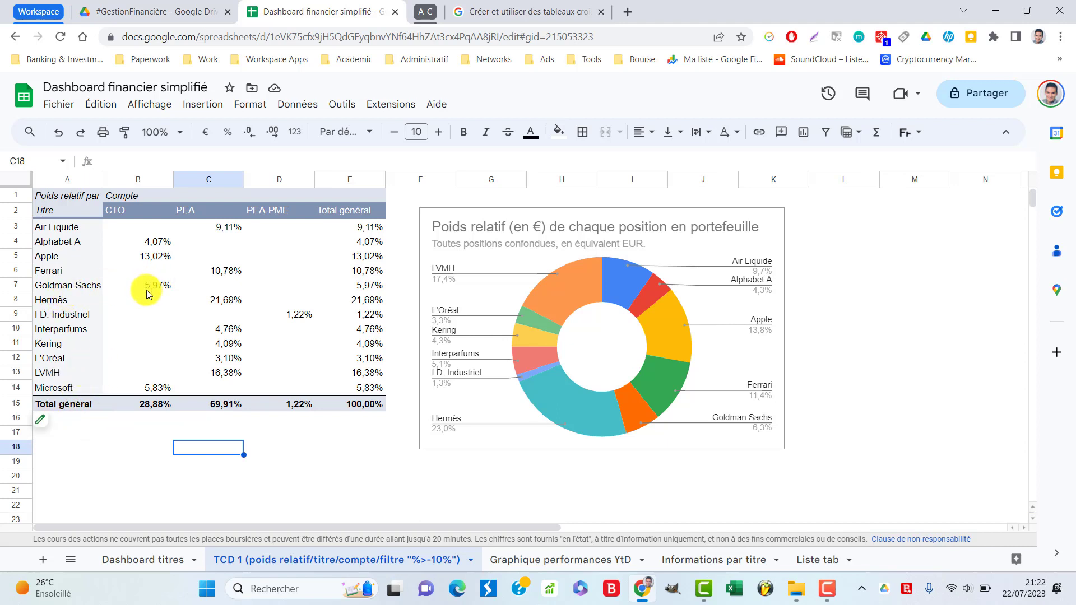
# - Set the Goldman Sachs quantity to 10 in cell E13 of the Dashboard titres sheet
pyautogui.click(140, 559)
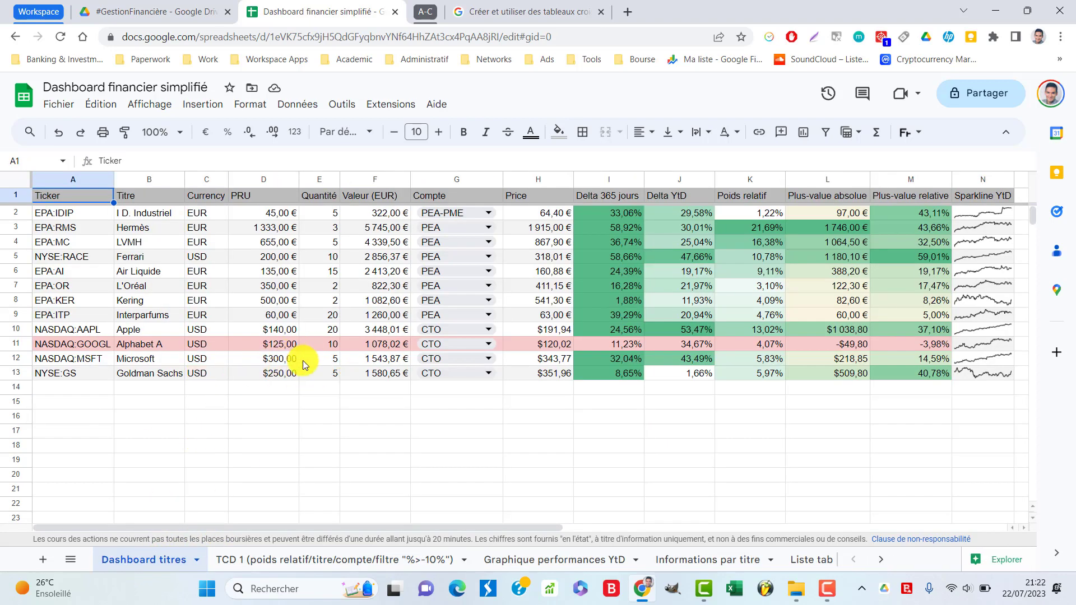
pyautogui.click(325, 375)
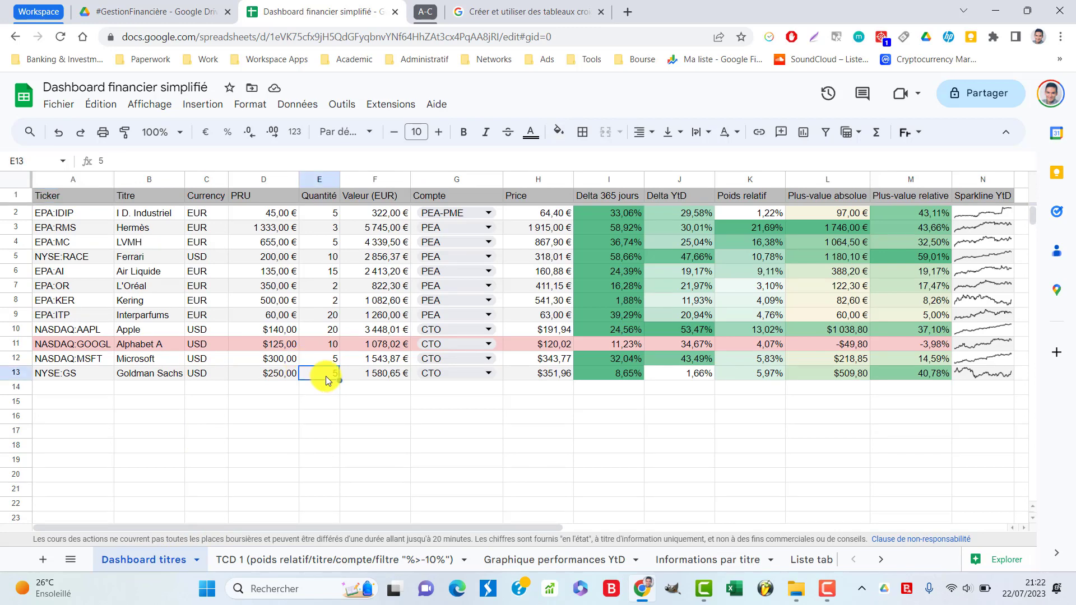
pyautogui.write('10')
pyautogui.press('Return')
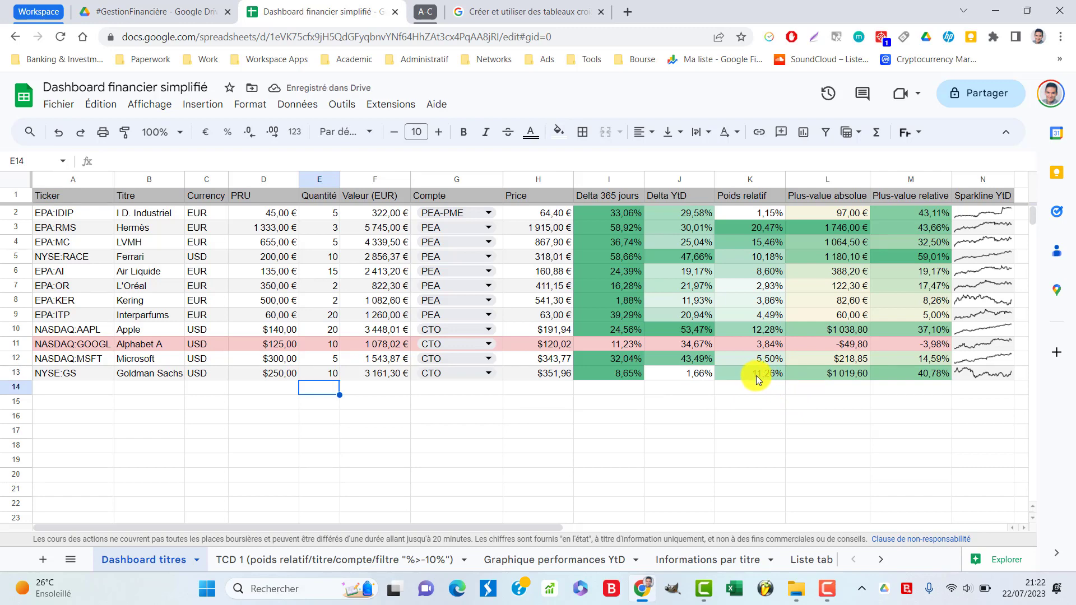
# - Check the Goldman Sachs weight in the TCD 1 pivot table and donut chart, and look through the insertion options
pyautogui.click(310, 562)
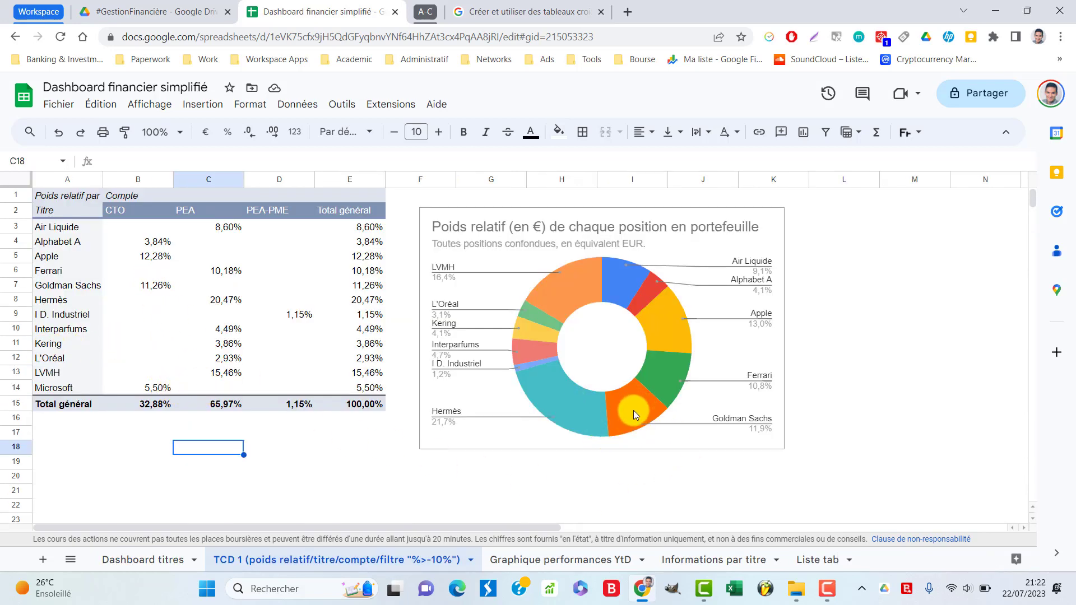
pyautogui.click(202, 104)
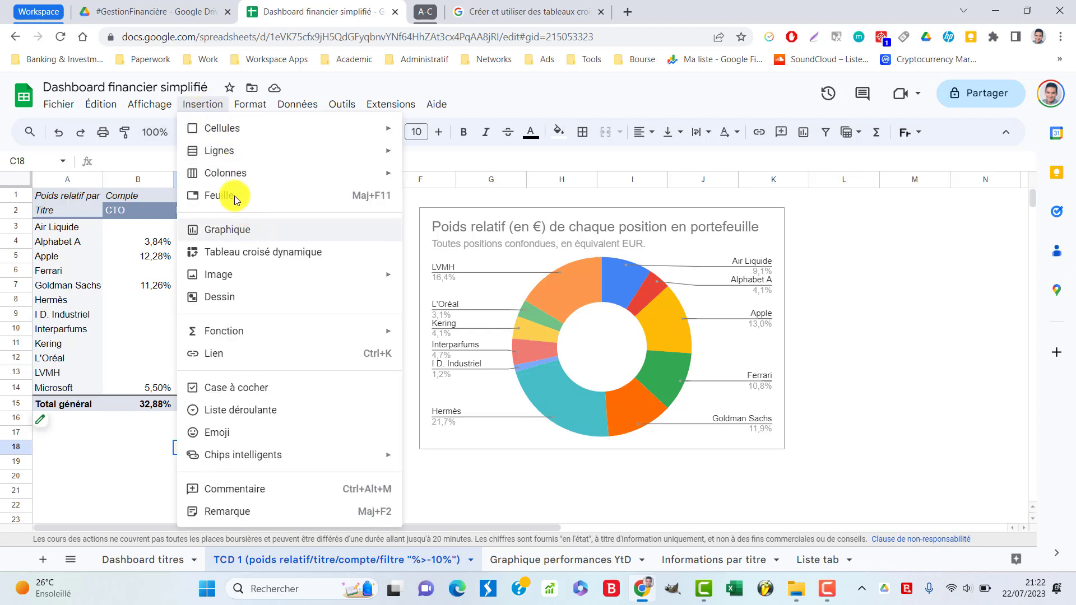
pyautogui.click(209, 110)
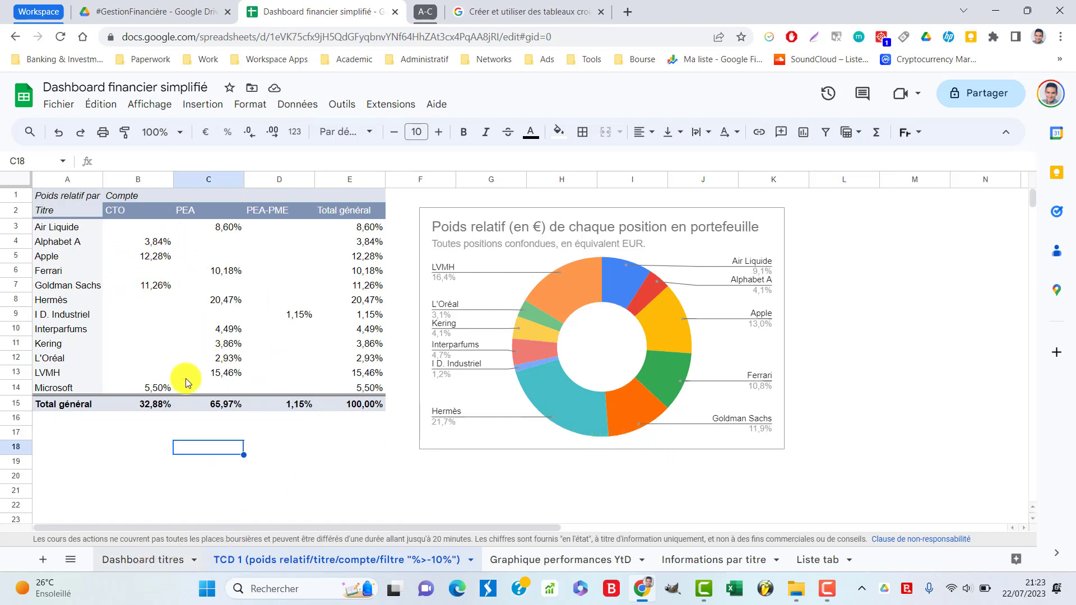
# - Undo the Goldman Sachs quantity change on the Dashboard titres sheet and recheck the TCD 1 pivot table
pyautogui.click(147, 560)
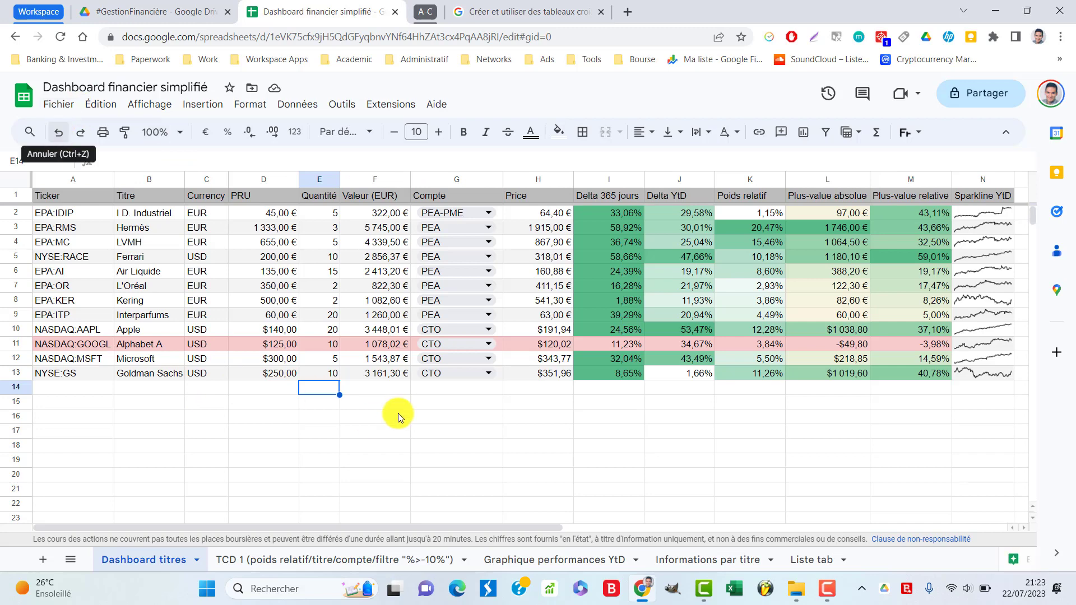
pyautogui.click(58, 132)
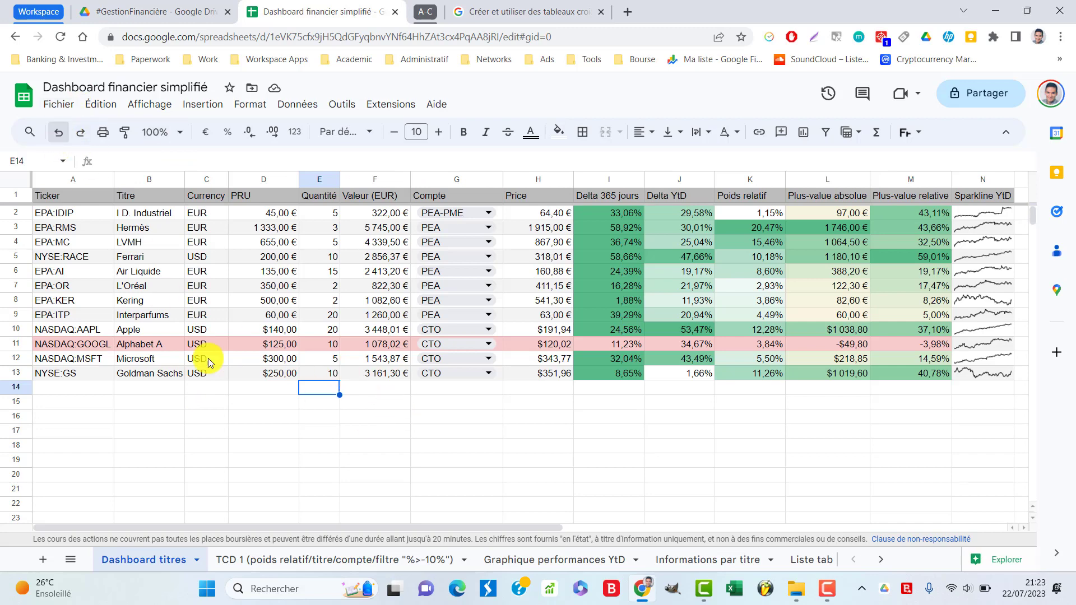
pyautogui.click(377, 424)
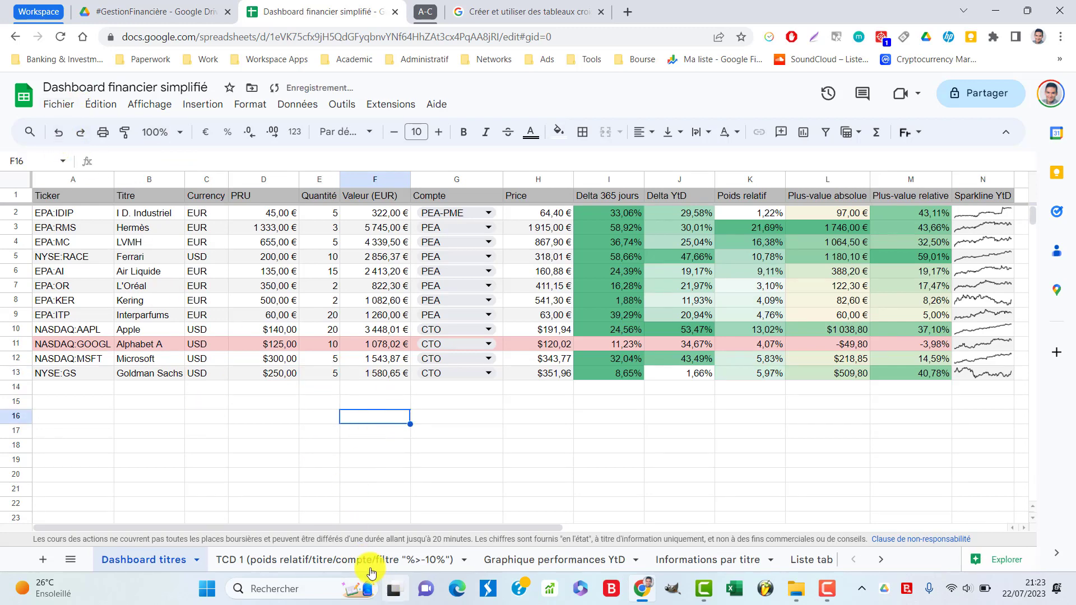
pyautogui.click(256, 555)
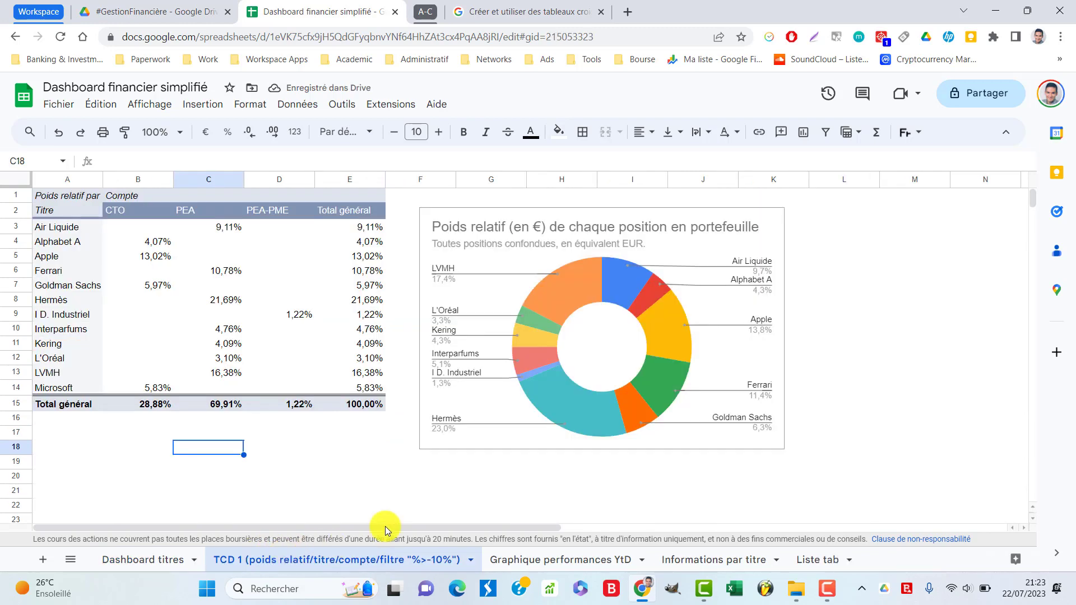
# - Select the entire source data table A1:N13 on the Dashboard titres sheet
pyautogui.click(141, 559)
pyautogui.click(153, 280)
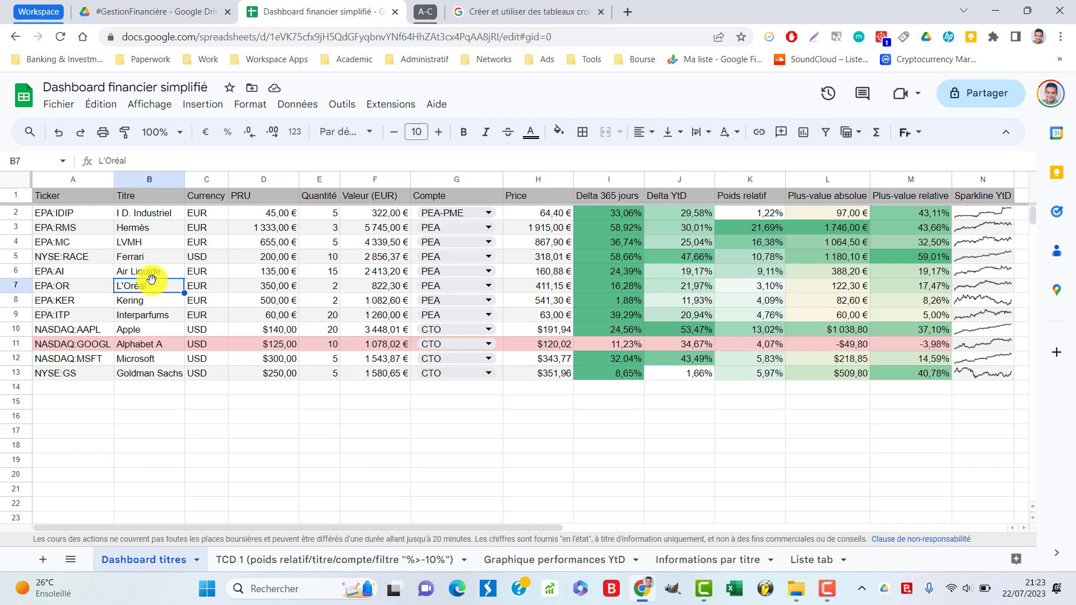
pyautogui.hotkey('ctrl', 'a')
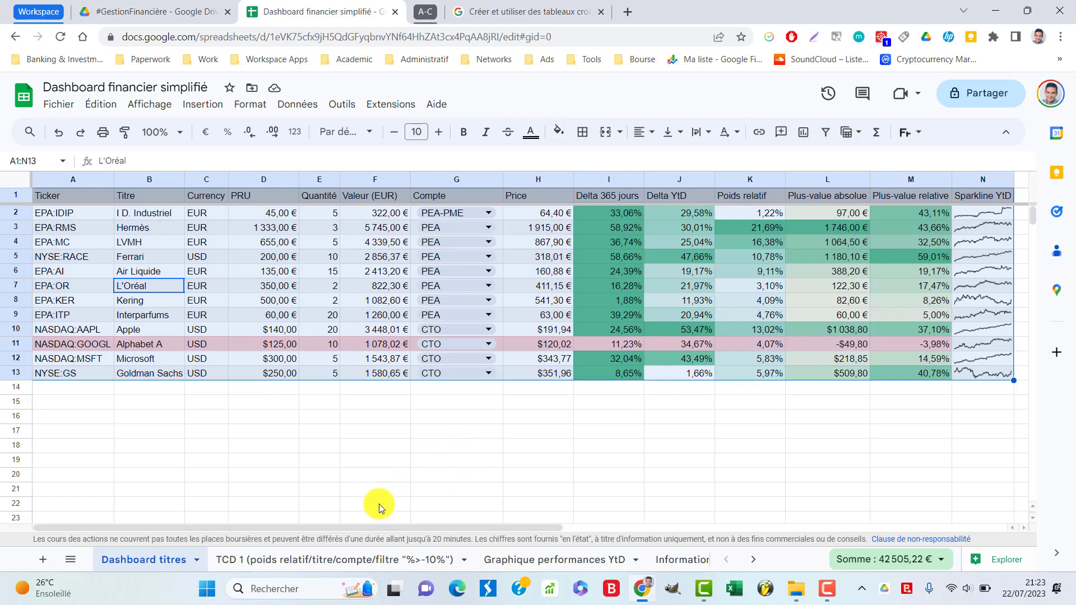
# - Review the TCD 1 pivot table and chart, return to the Dashboard titres sheet and clear the table selection
pyautogui.click(359, 560)
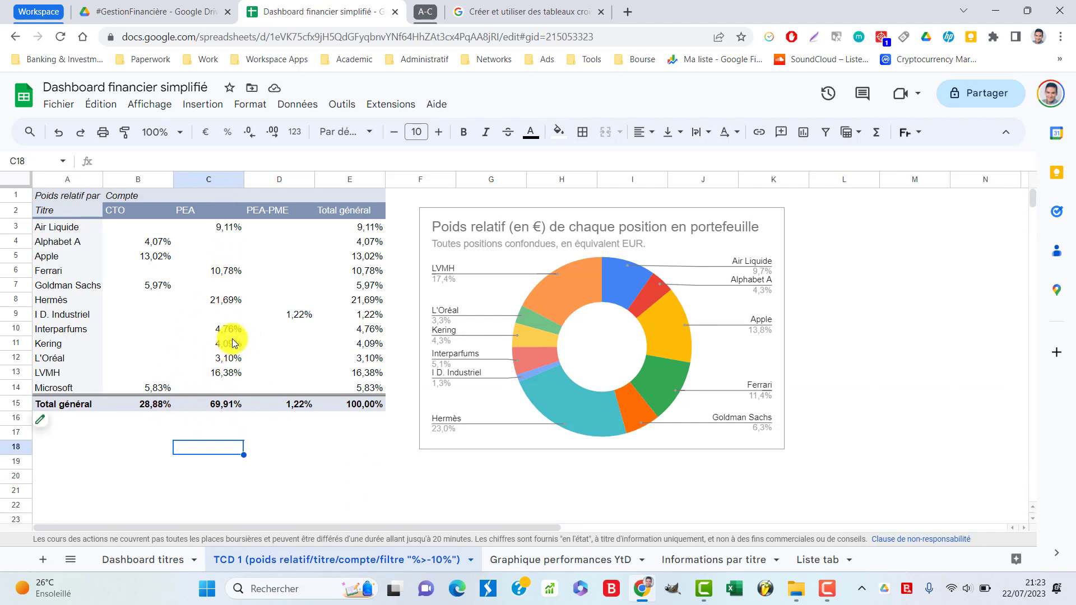
pyautogui.click(149, 560)
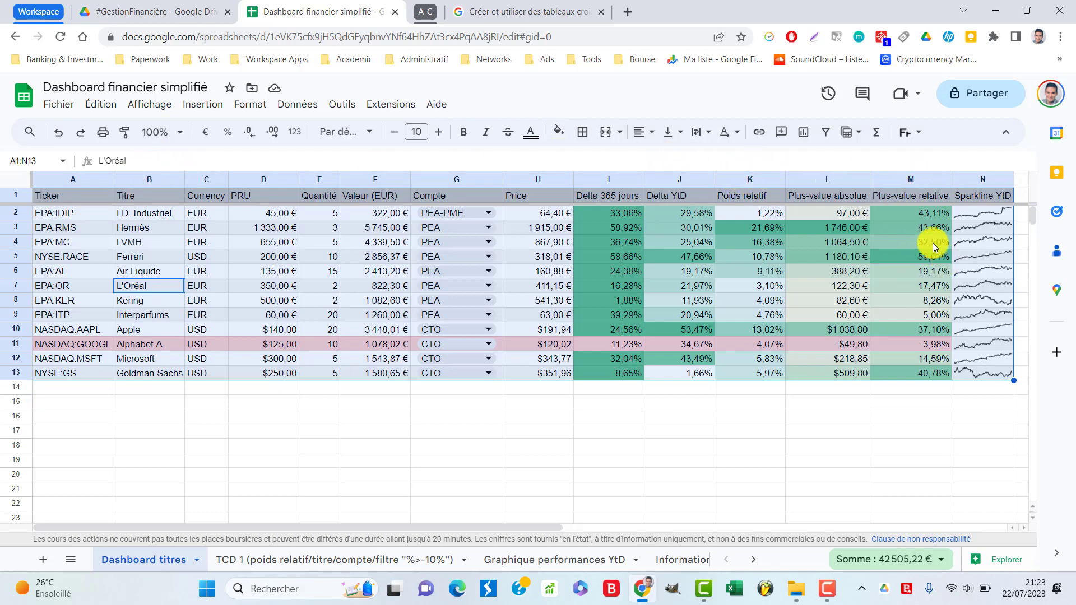
pyautogui.click(298, 452)
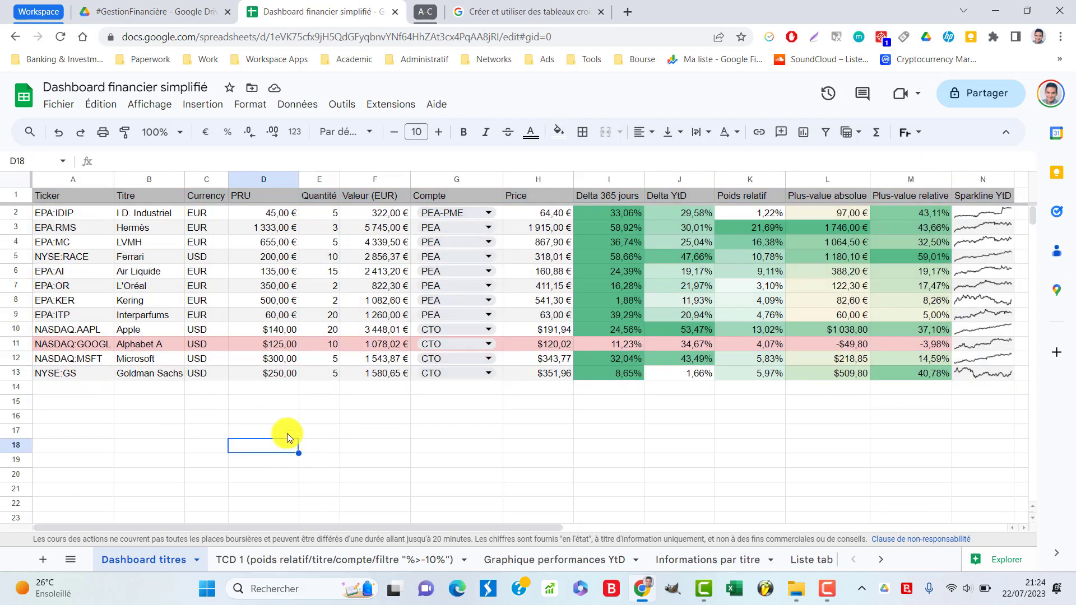
# - Inspect the pivot table and chart on the TCD 1 sheet, return to Dashboard titres and reload the spreadsheet
pyautogui.click(344, 560)
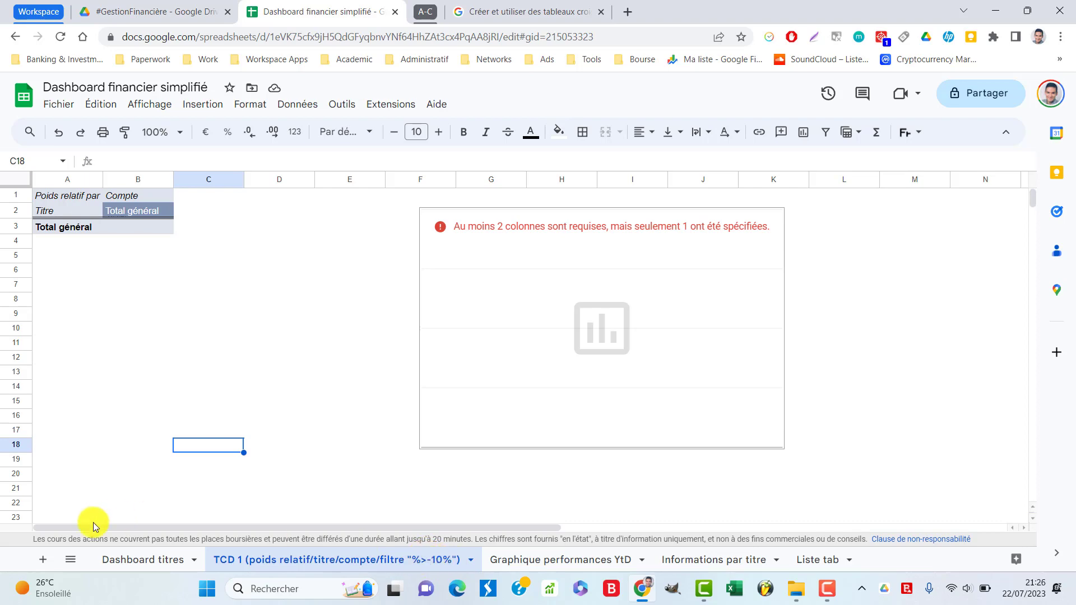
pyautogui.click(157, 560)
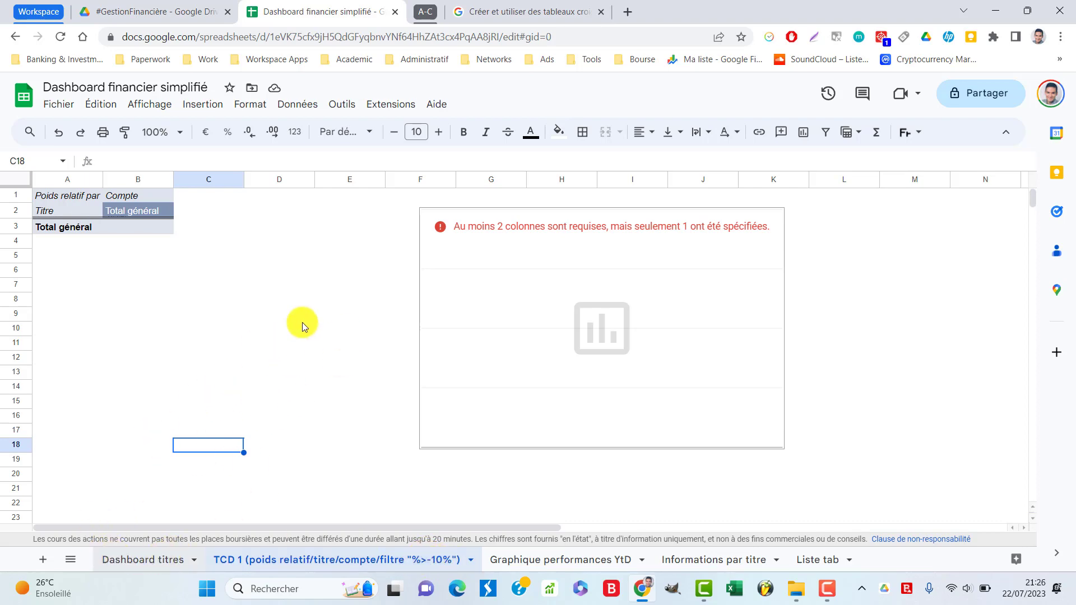
pyautogui.click(61, 38)
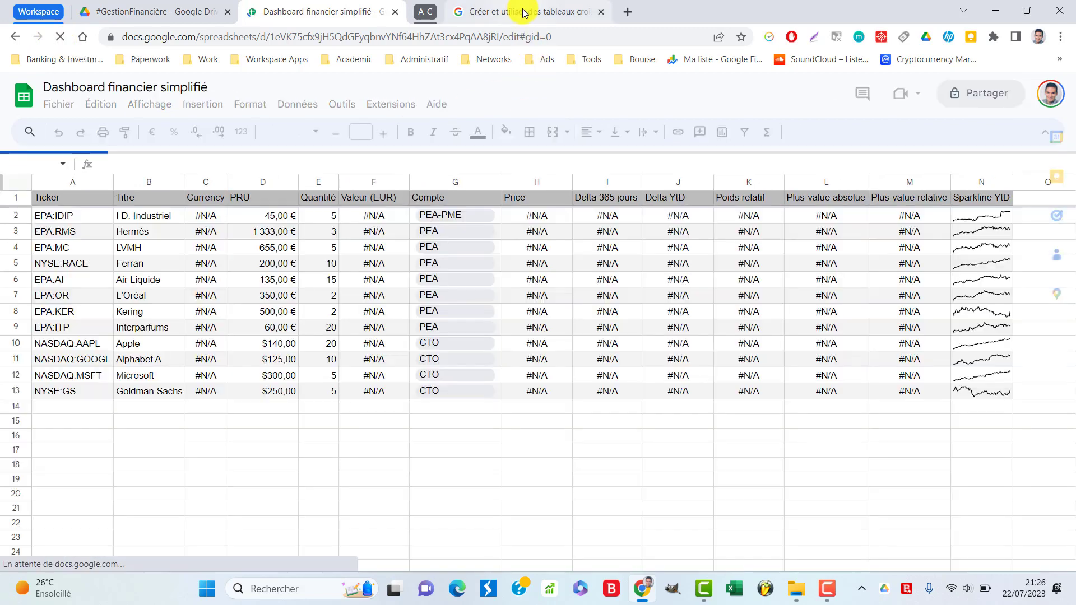
# - Open the Google help article on creating and using pivot tables
pyautogui.click(523, 12)
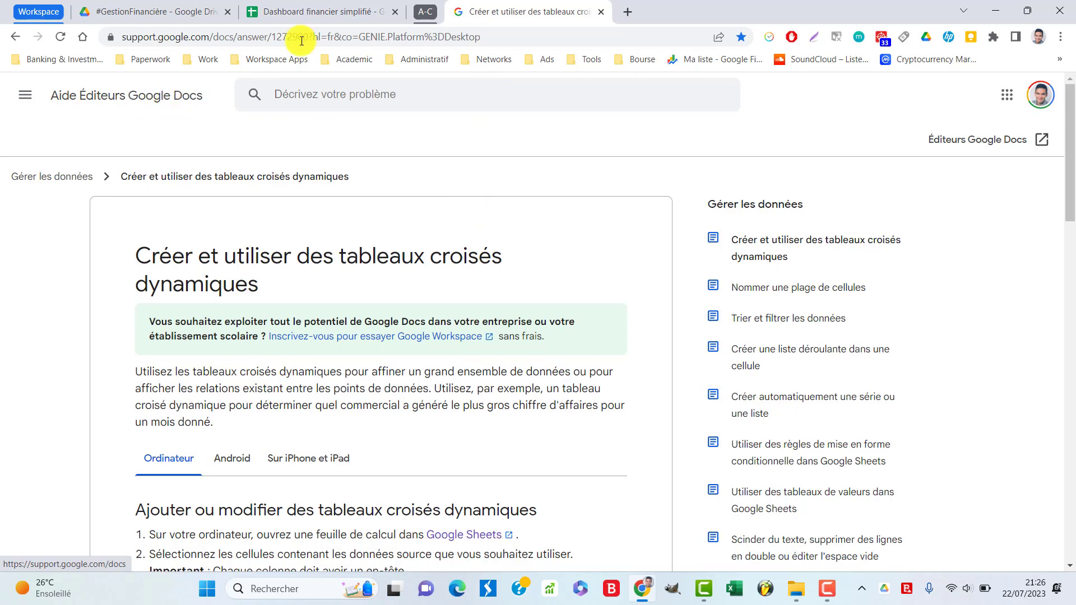
pyautogui.click(273, 14)
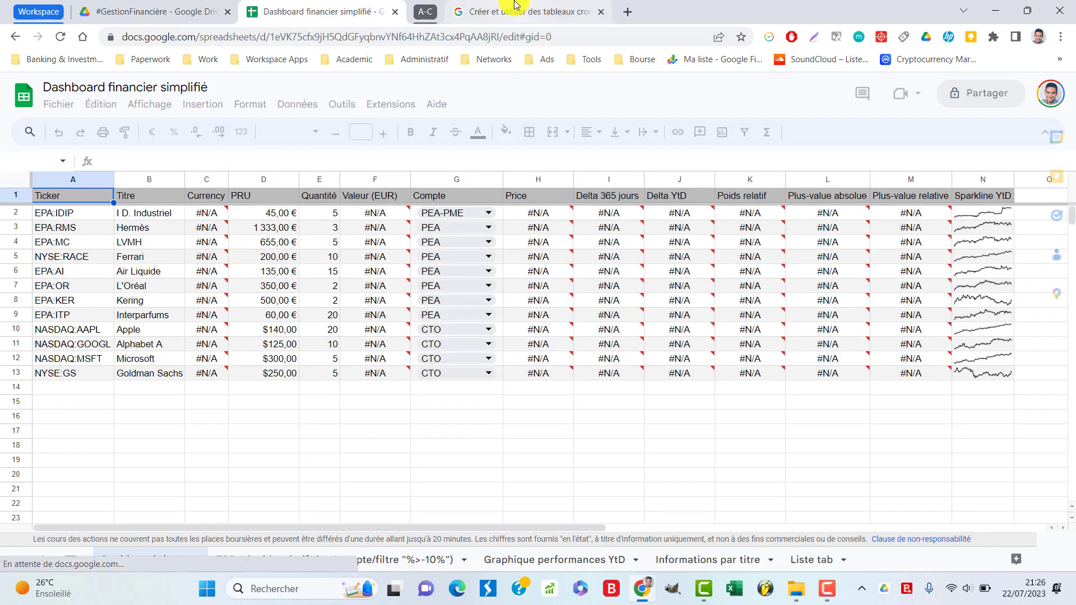
pyautogui.click(512, 10)
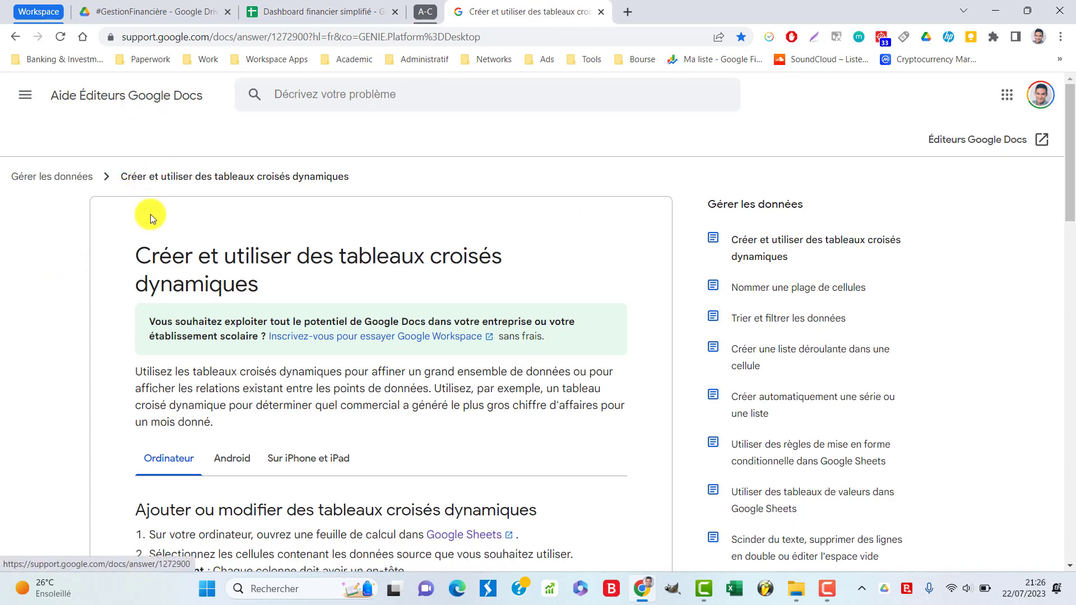
# - Look up the help centre's search suggestions for "importrange" and clear the search query
pyautogui.click(336, 94)
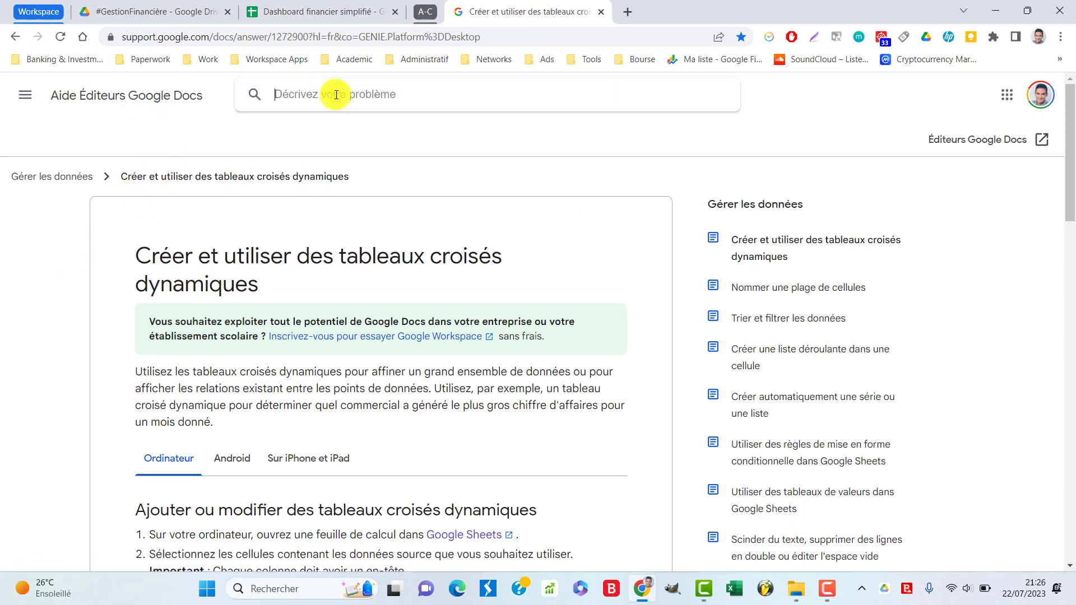
pyautogui.write('importr')
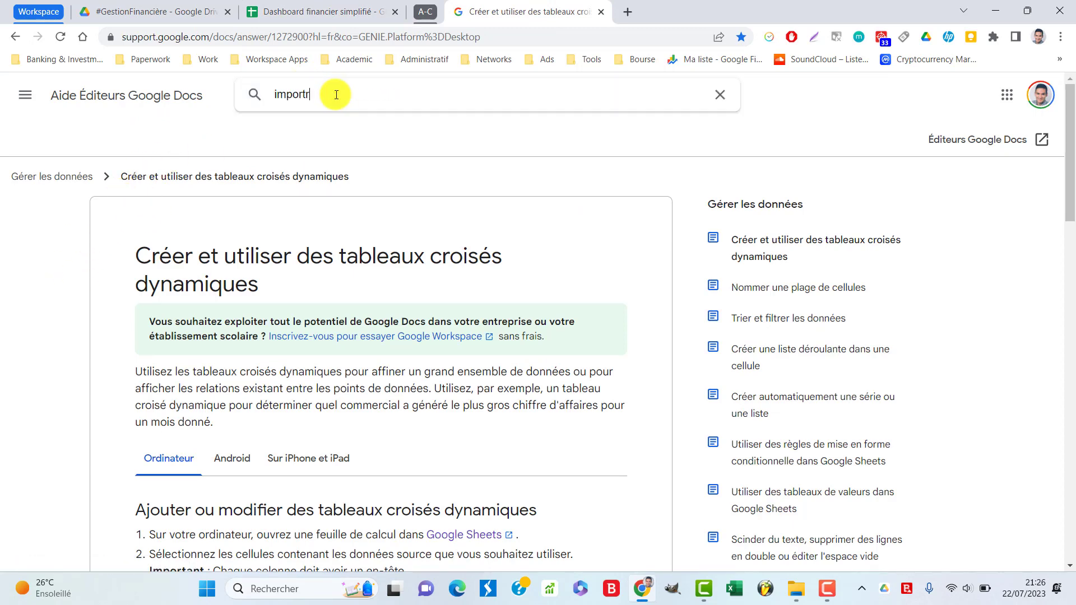
pyautogui.write('ange')
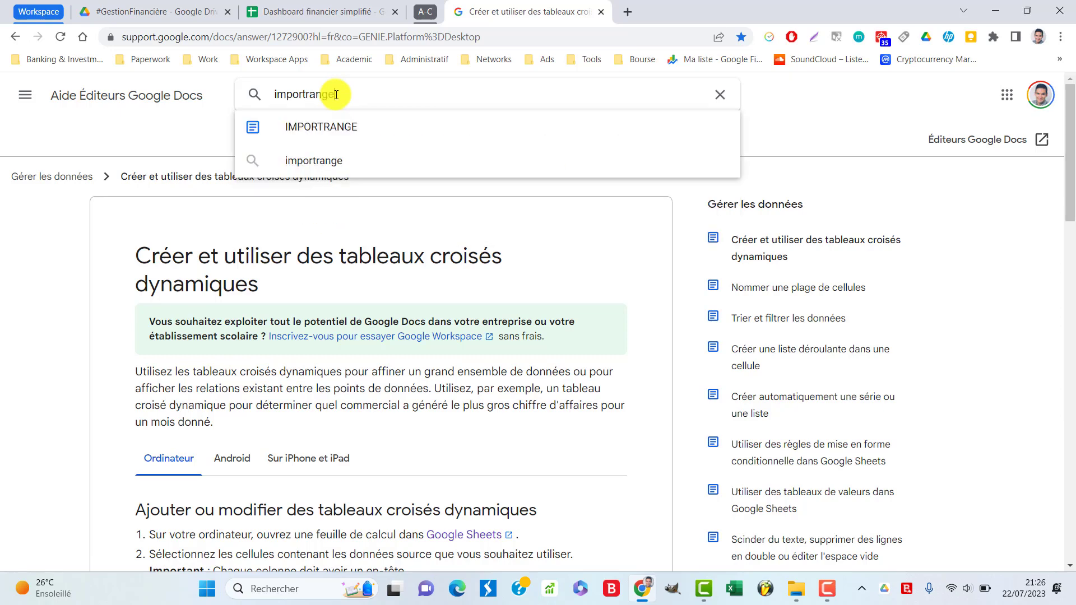
pyautogui.moveTo(357, 98); pyautogui.dragTo(192, 101)
pyautogui.press('BackSpace')
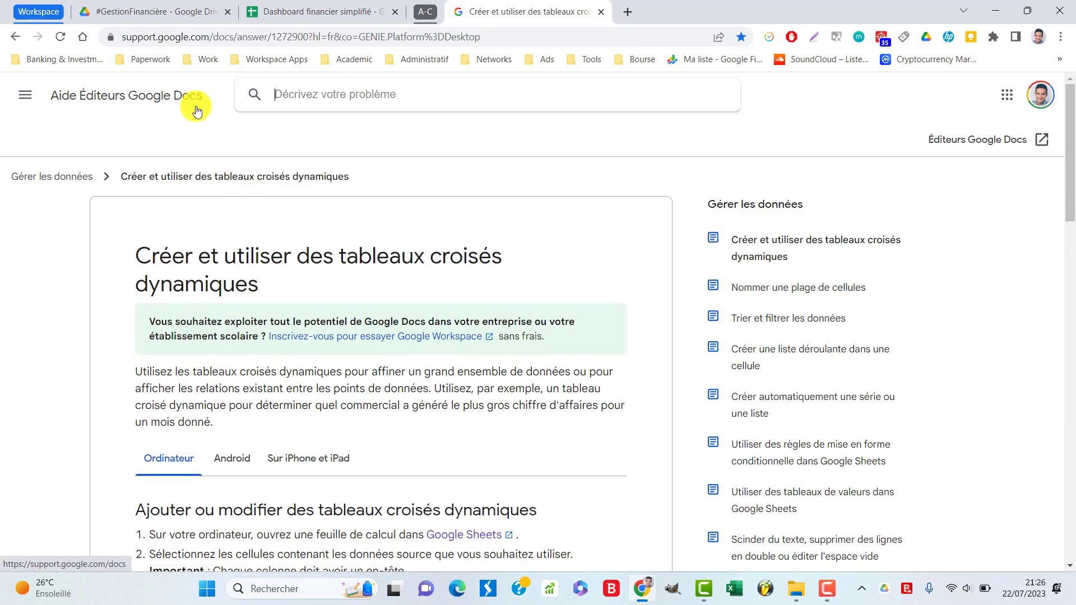
pyautogui.click(50, 291)
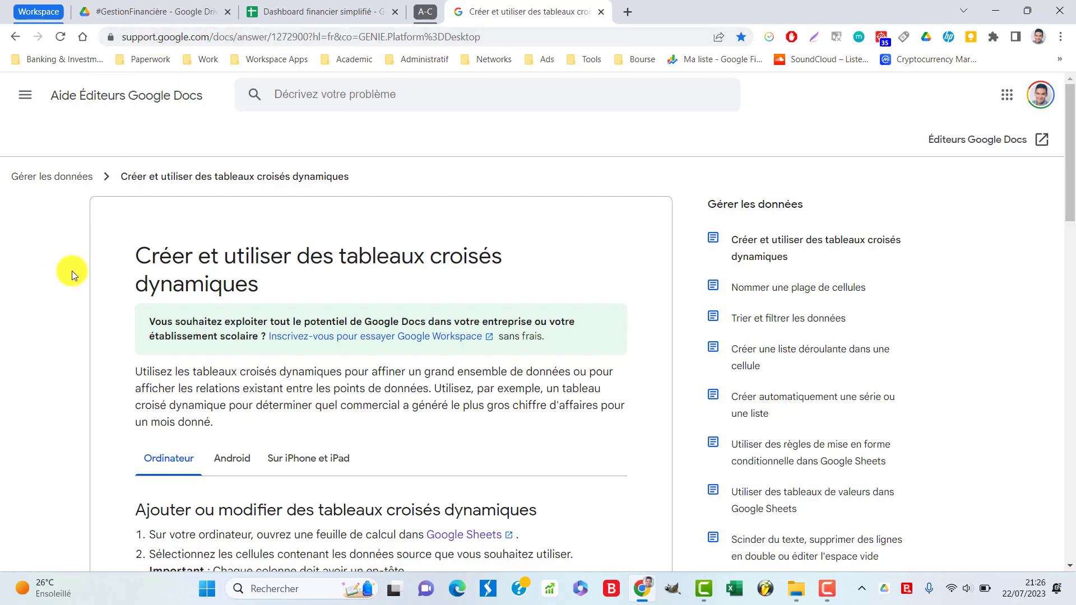
# - Skim the pivot table help article down to its related articles, return to the instructions and close the page
pyautogui.scroll(-3, 72, 275)
pyautogui.scroll(-10, 71, 270)
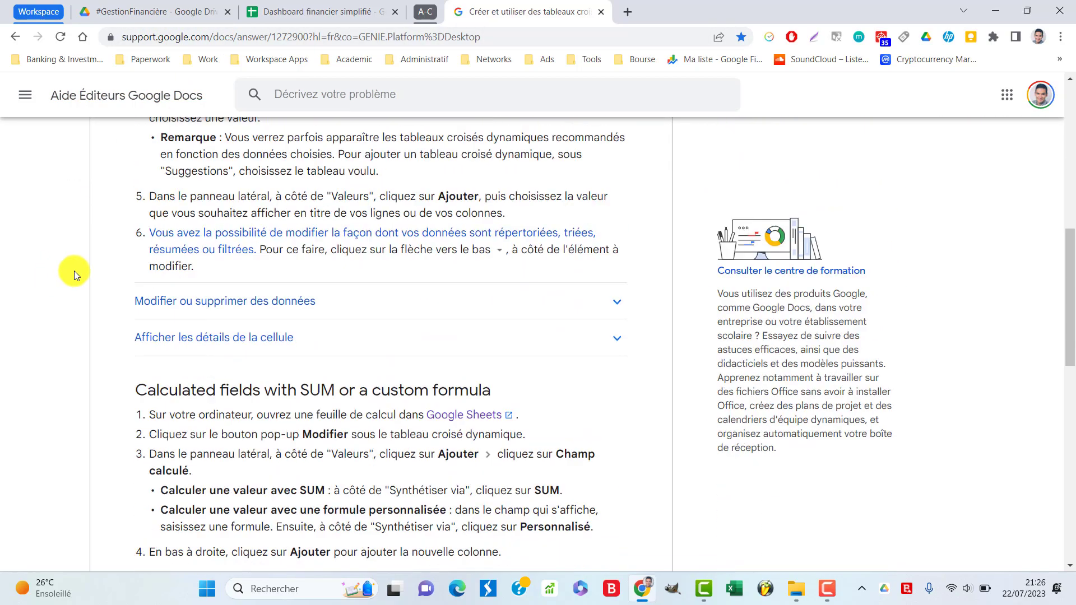
pyautogui.scroll(-5, 68, 277)
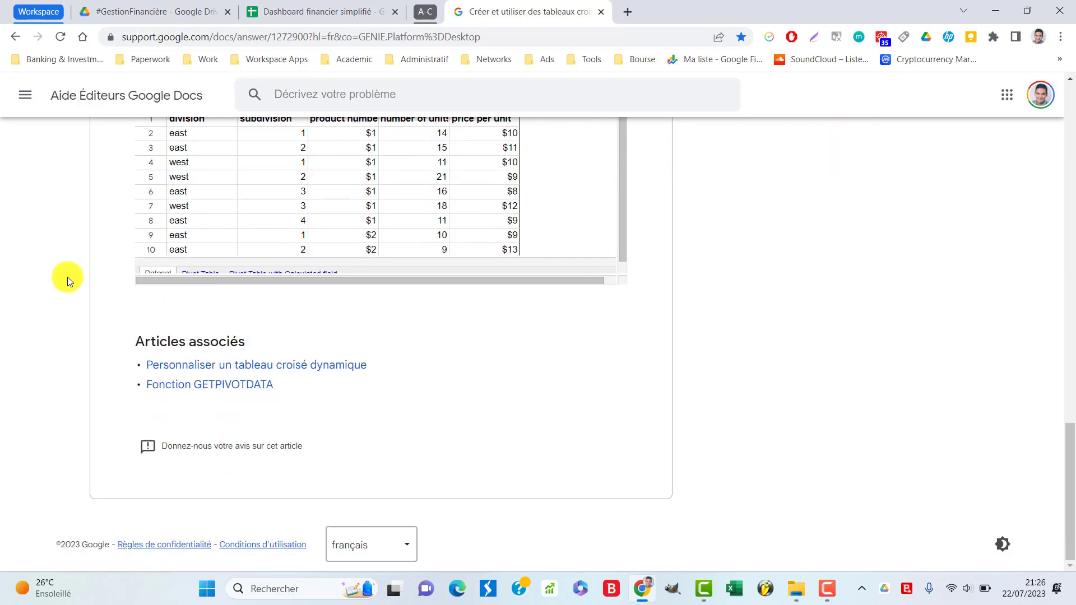
pyautogui.scroll(15, 67, 276)
pyautogui.scroll(3, 68, 277)
pyautogui.scroll(-3, 66, 275)
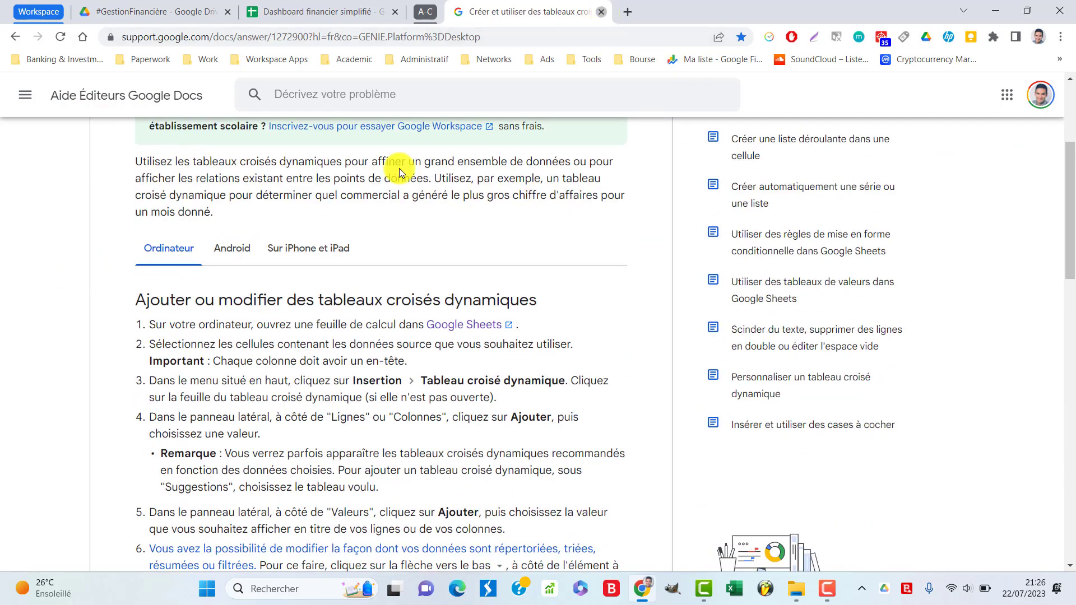
pyautogui.hotkey('ctrl', 'w')
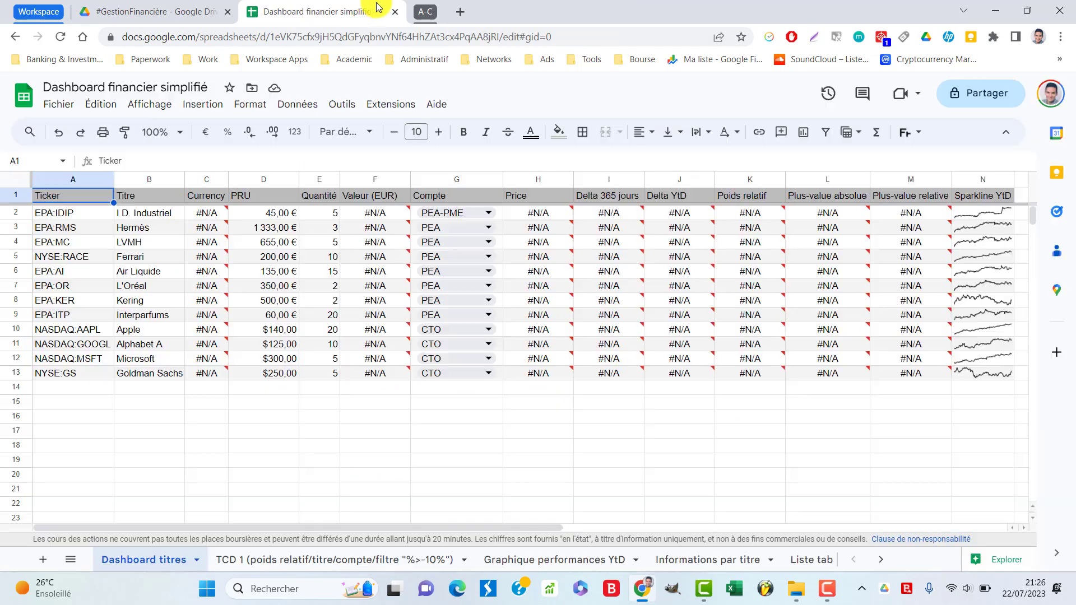
# - Reload Dashboard financier simplifié, switch to TCD 1, then close the spreadsheet and reopen it from the refreshed #GestionFinancière Drive folder
pyautogui.click(60, 37)
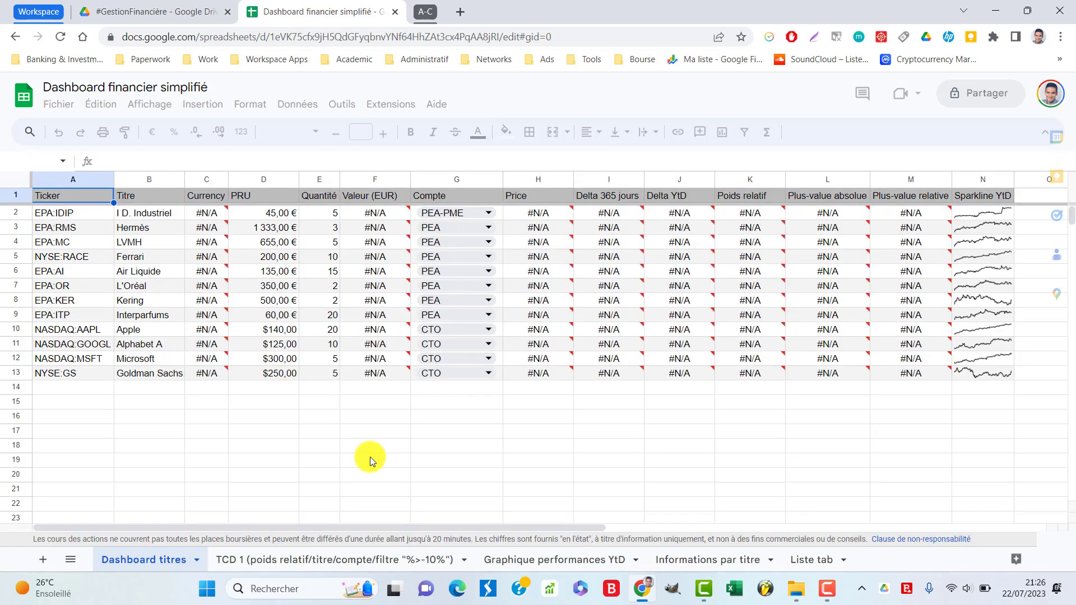
pyautogui.click(383, 560)
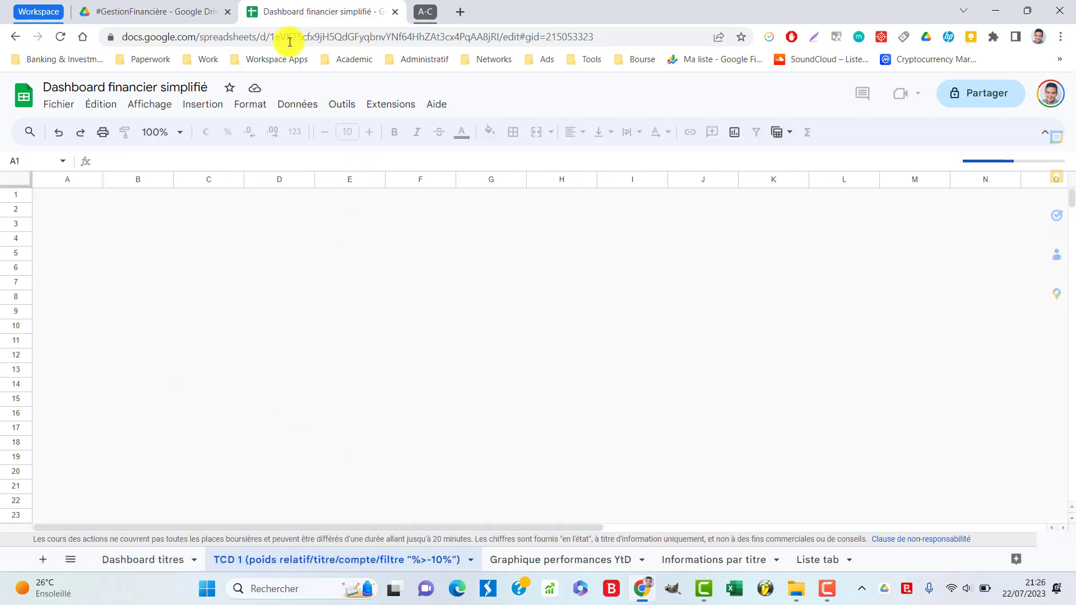
pyautogui.click(395, 11)
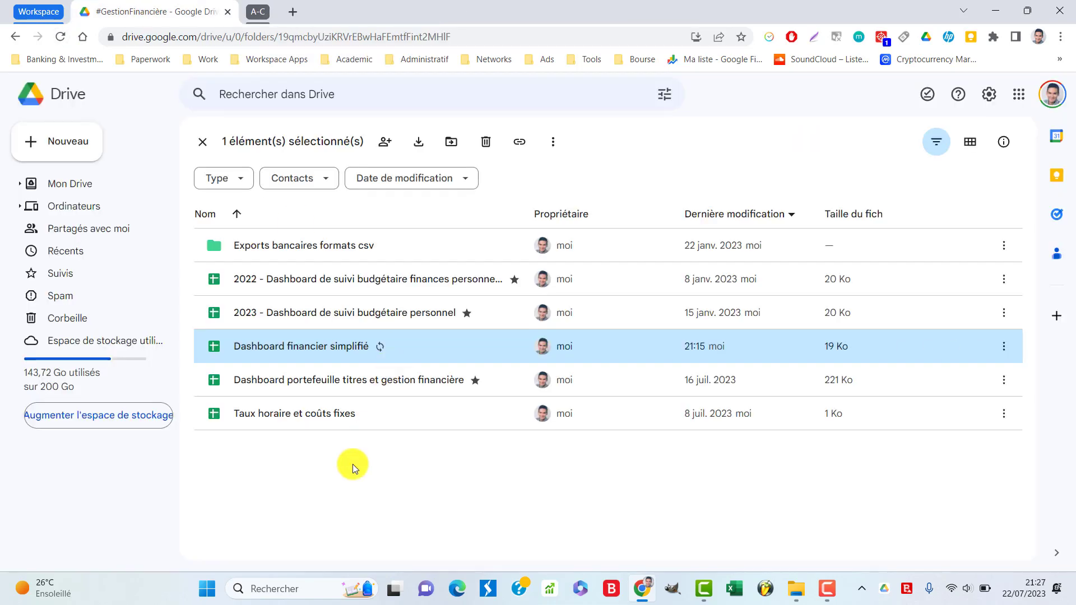
pyautogui.click(351, 464)
pyautogui.click(60, 37)
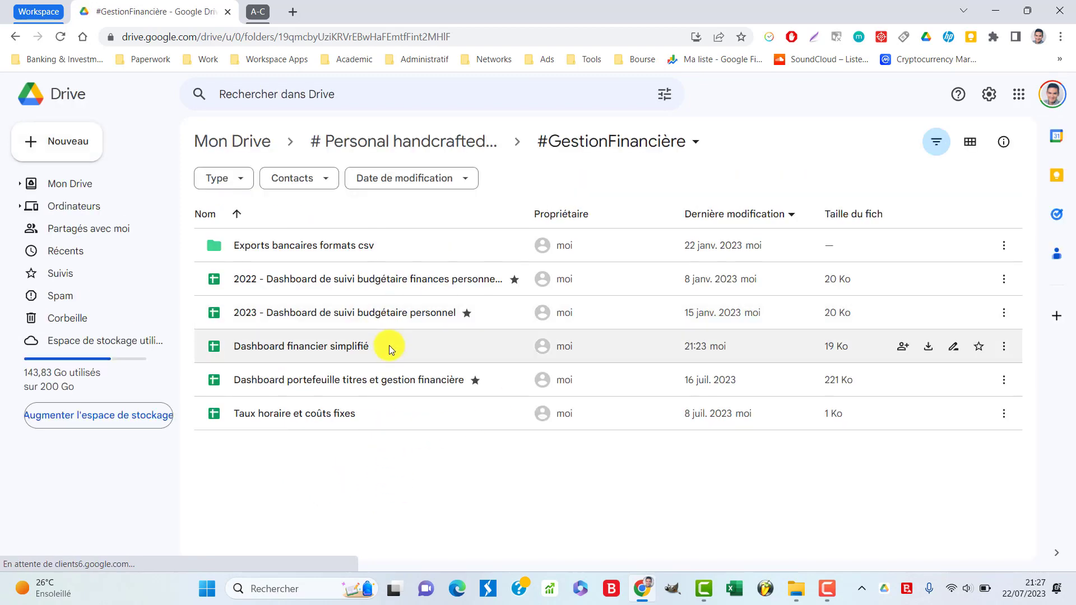
pyautogui.doubleClick(389, 345)
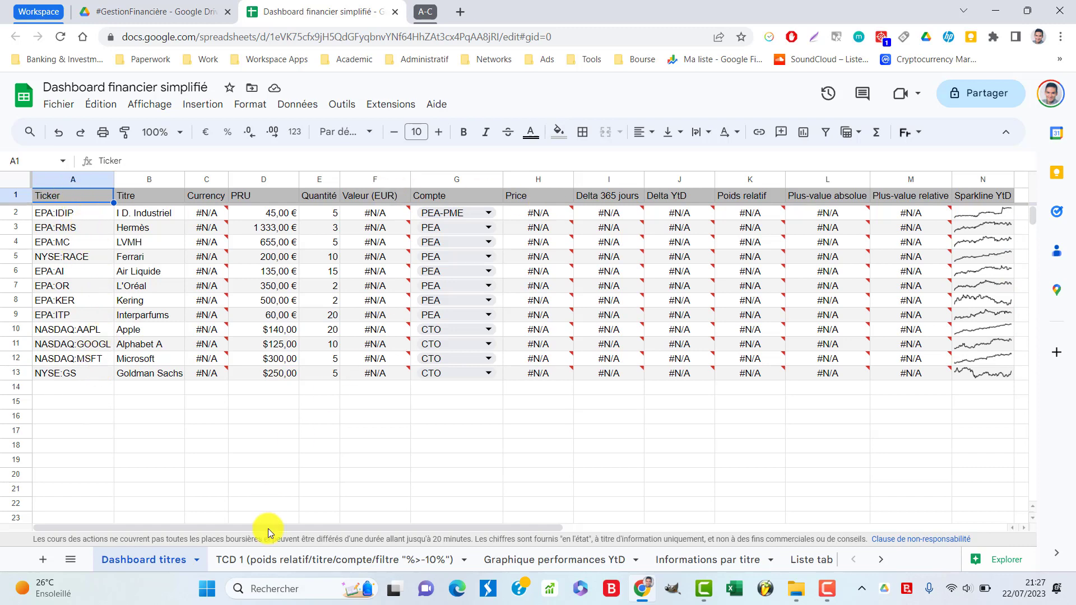
# - Check the pivot table and chart on the TCD 1 sheet, reload the spreadsheet and return to Dashboard titres
pyautogui.click(285, 560)
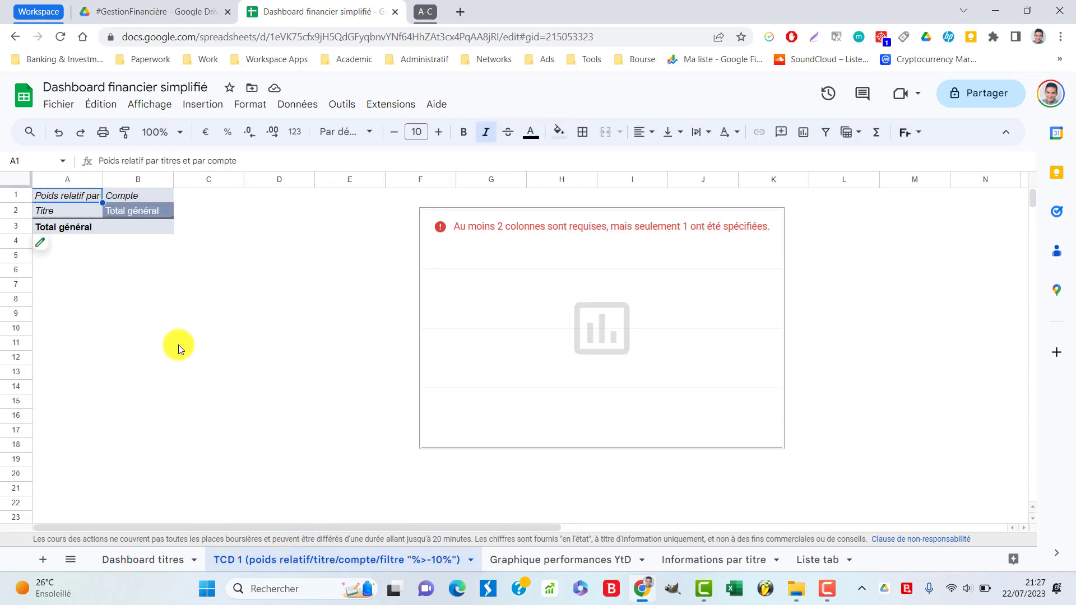
pyautogui.click(60, 36)
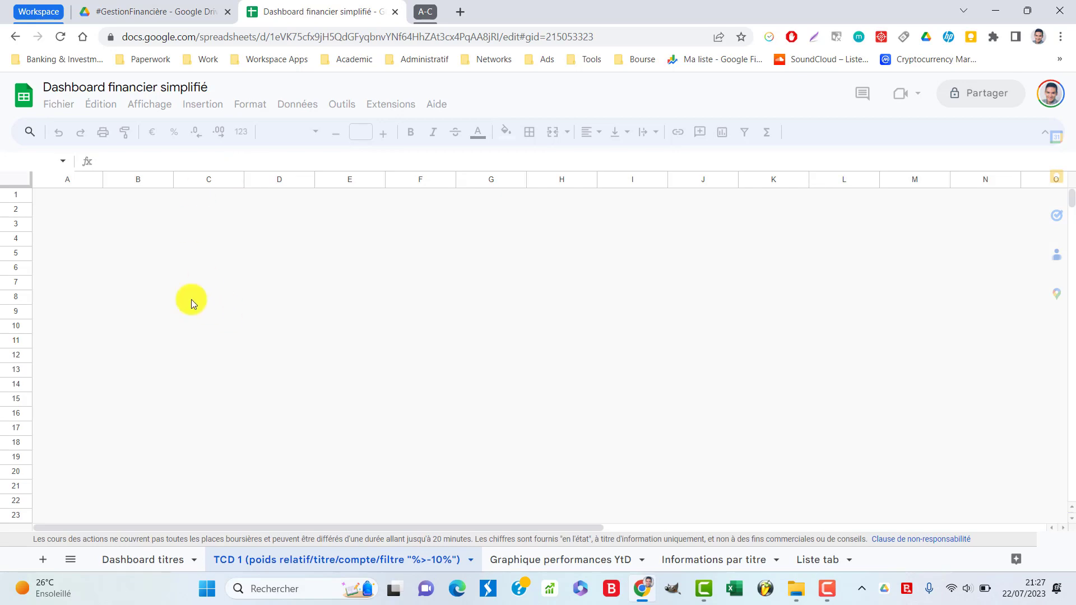
pyautogui.click(147, 564)
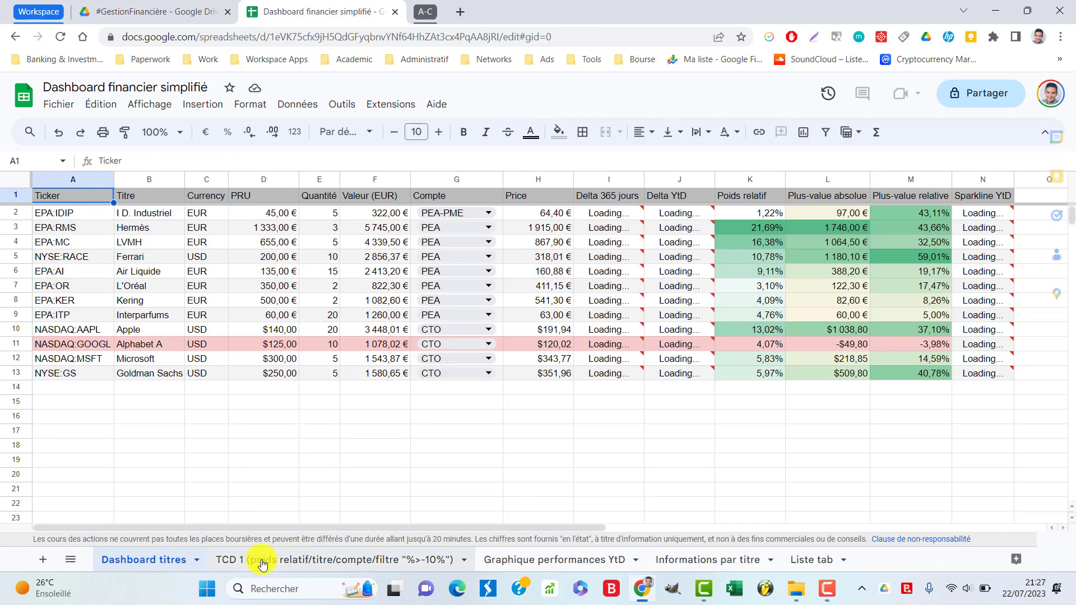
# - Demonstrate selecting the whole data table A1:N13 from a single cell in the Titre column
pyautogui.click(170, 291)
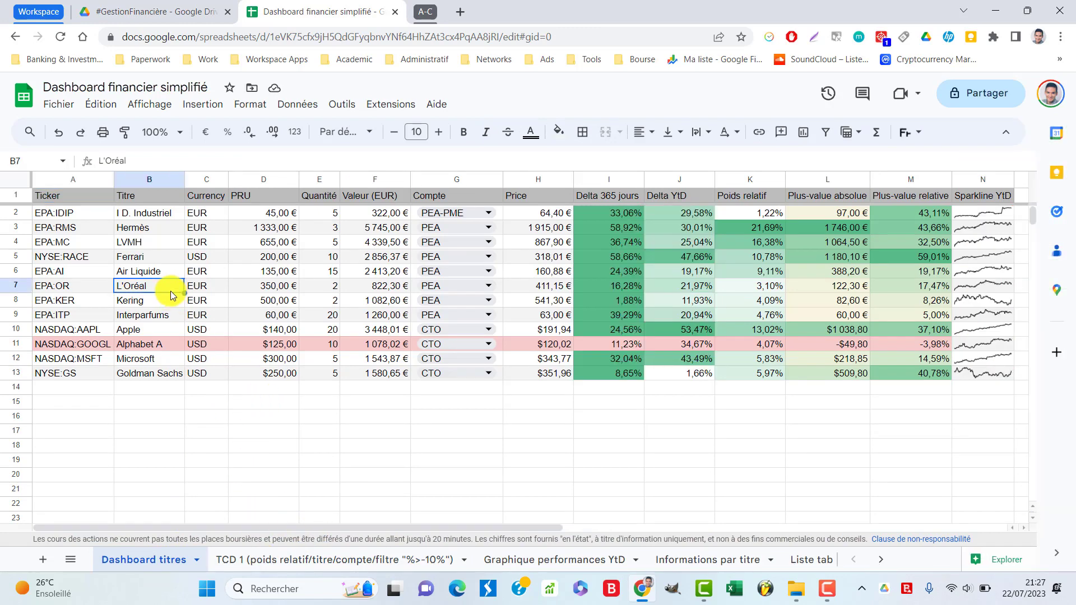
pyautogui.hotkey('ctrl', 'a')
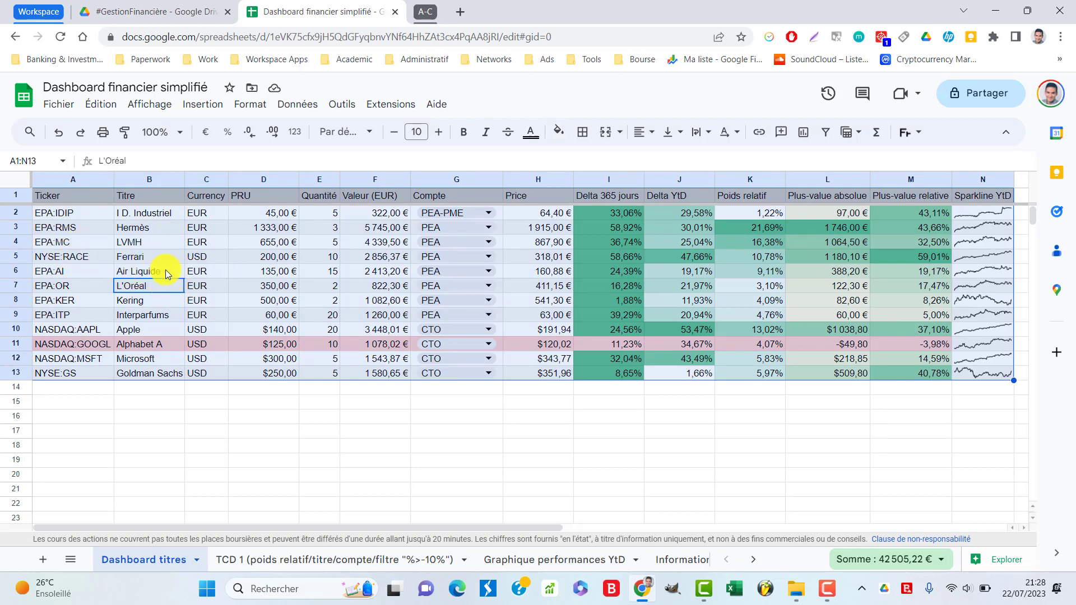
pyautogui.click(166, 271)
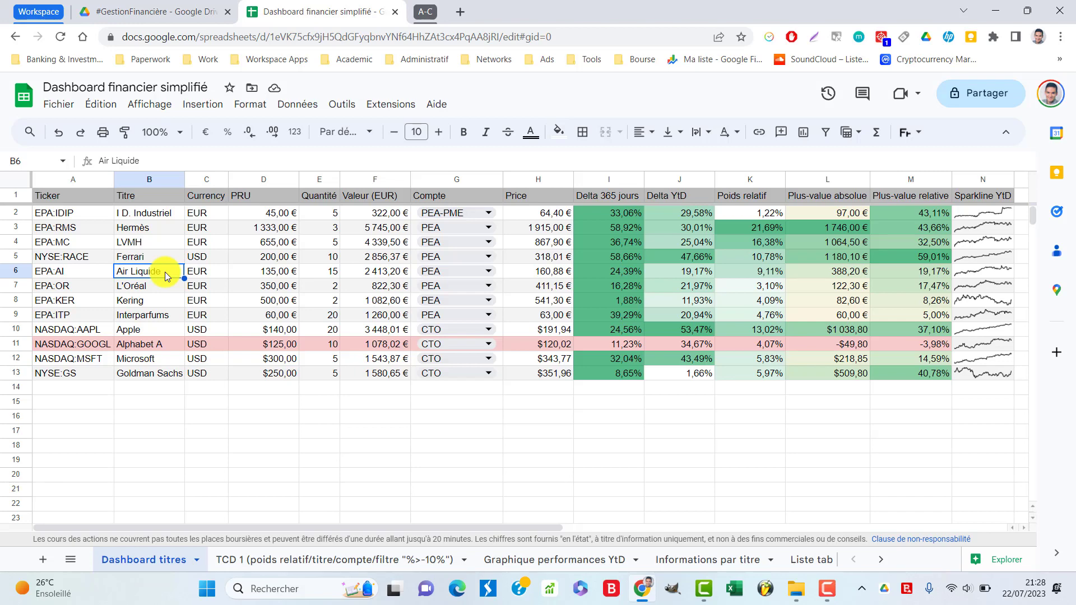
pyautogui.hotkey('ctrl', 'a')
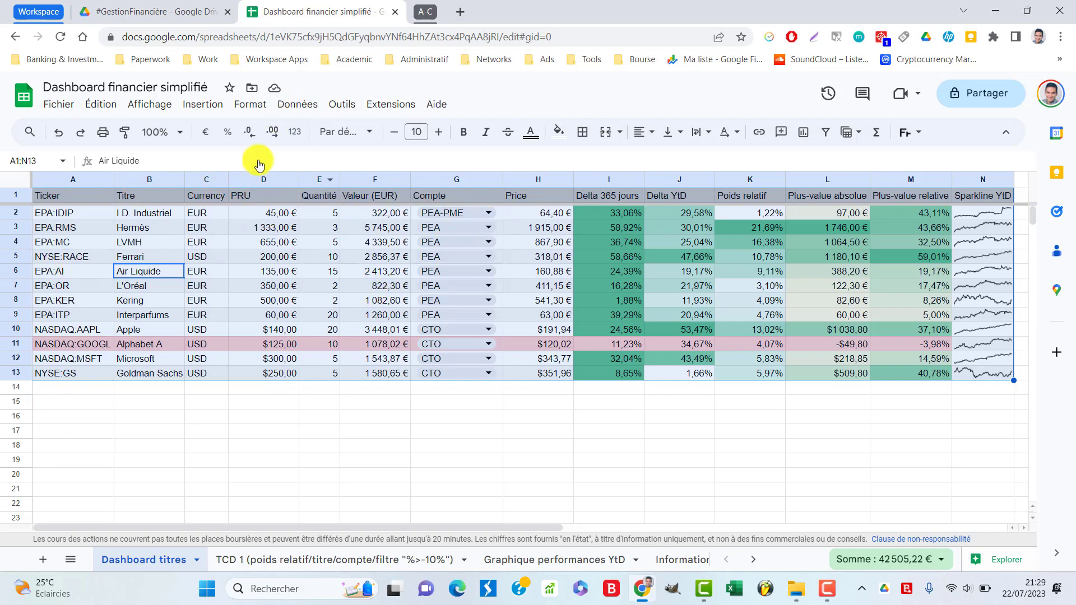
pyautogui.click(169, 288)
pyautogui.hotkey('ctrl', 'a')
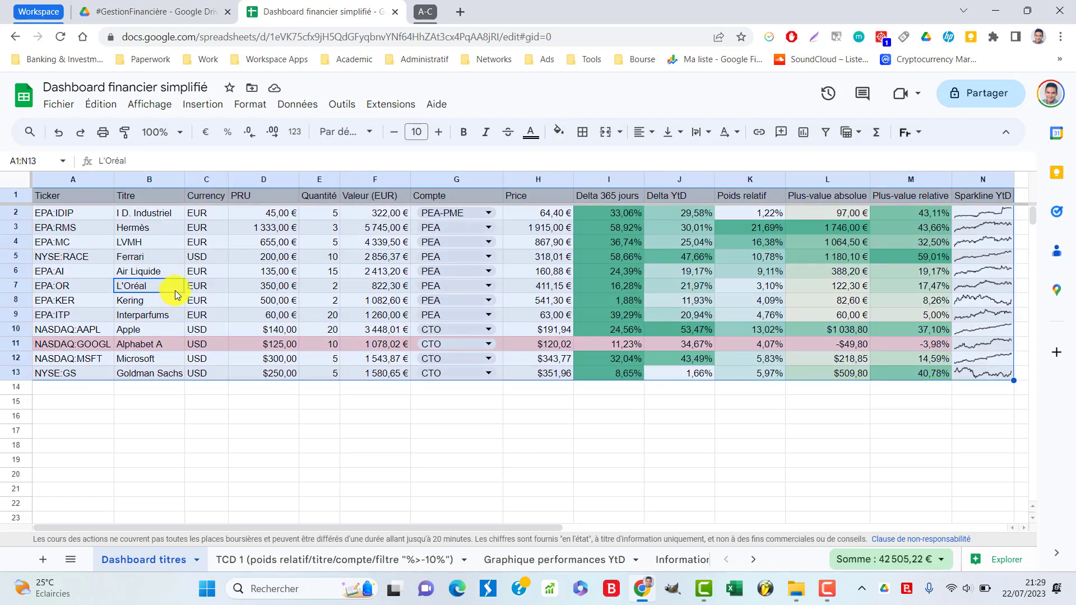
pyautogui.click(216, 111)
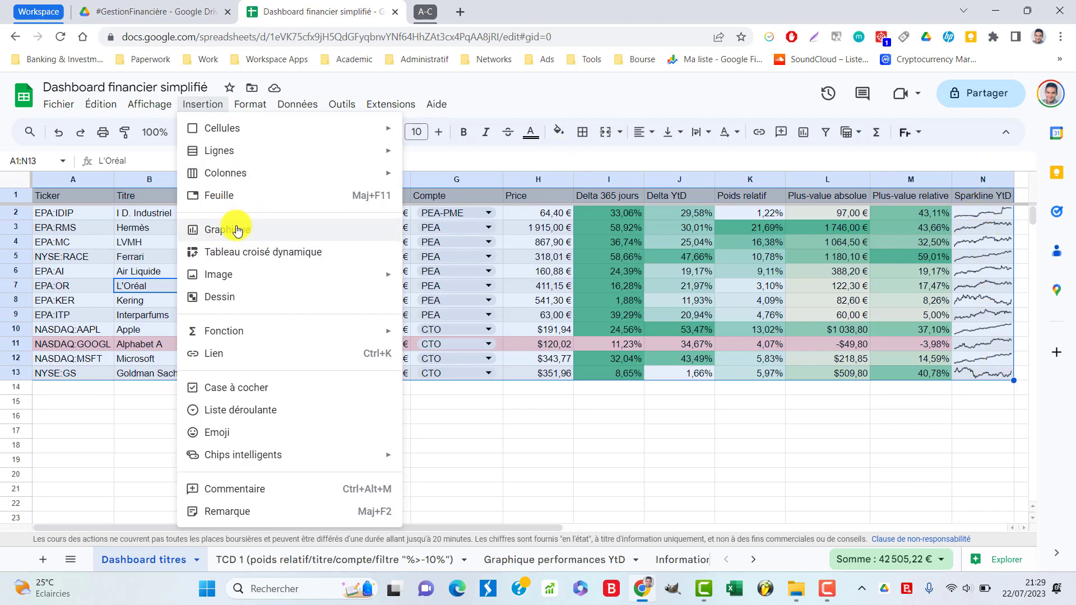
pyautogui.click(265, 255)
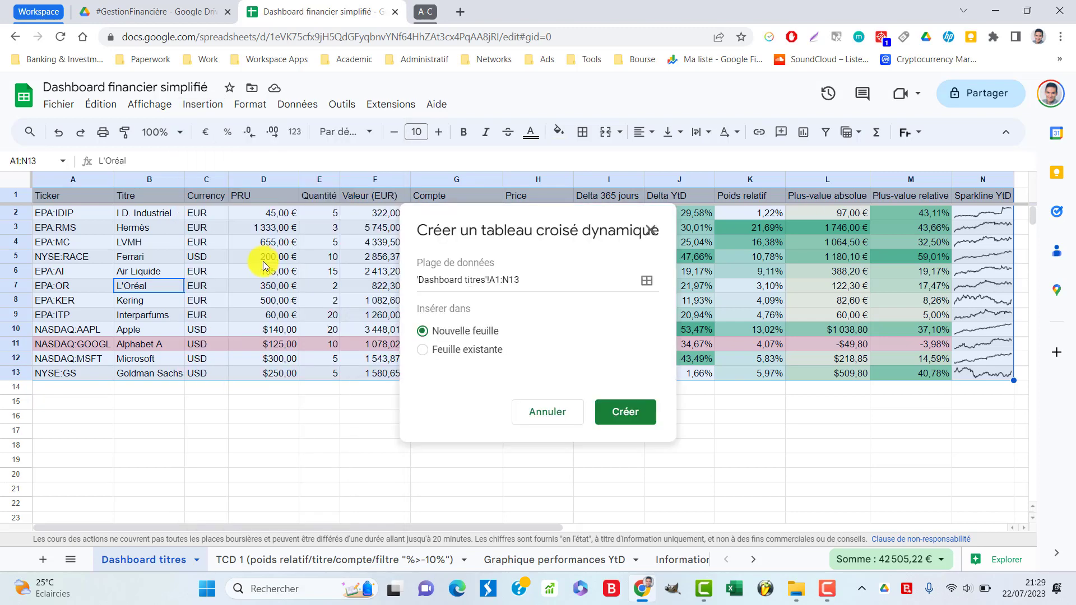
pyautogui.click(508, 280)
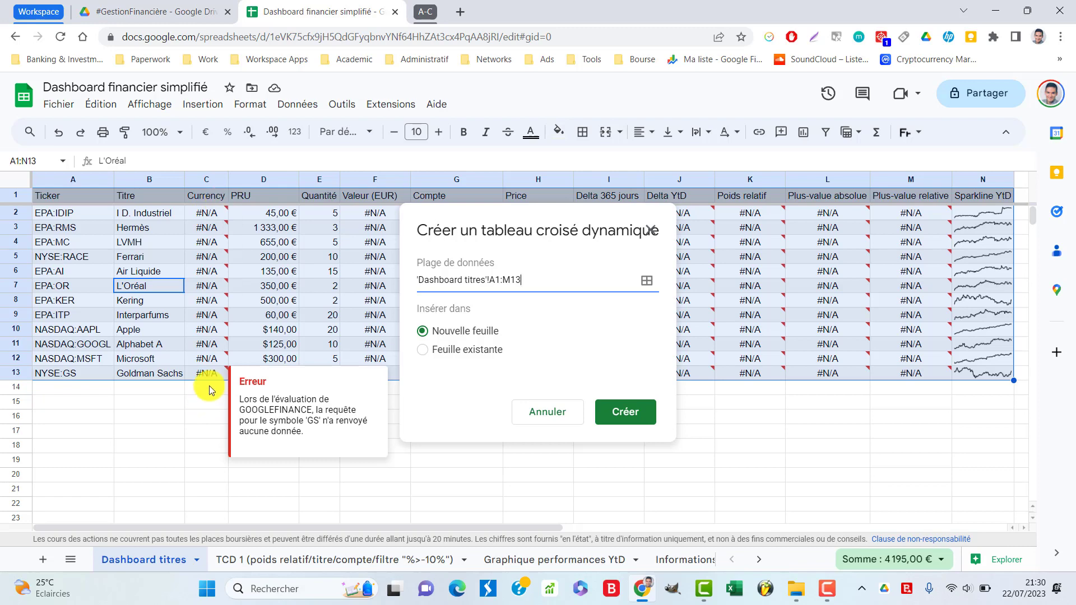
pyautogui.press('Escape')
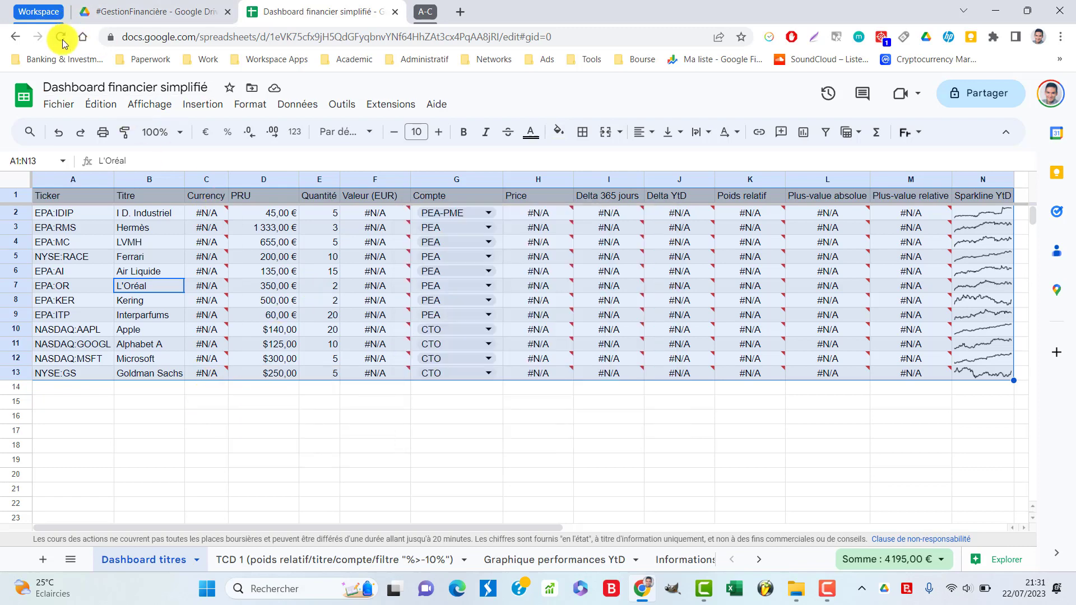
# - Reload and close the spreadsheet, refresh the Drive folder and reopen Dashboard financier simplifié
pyautogui.click(61, 37)
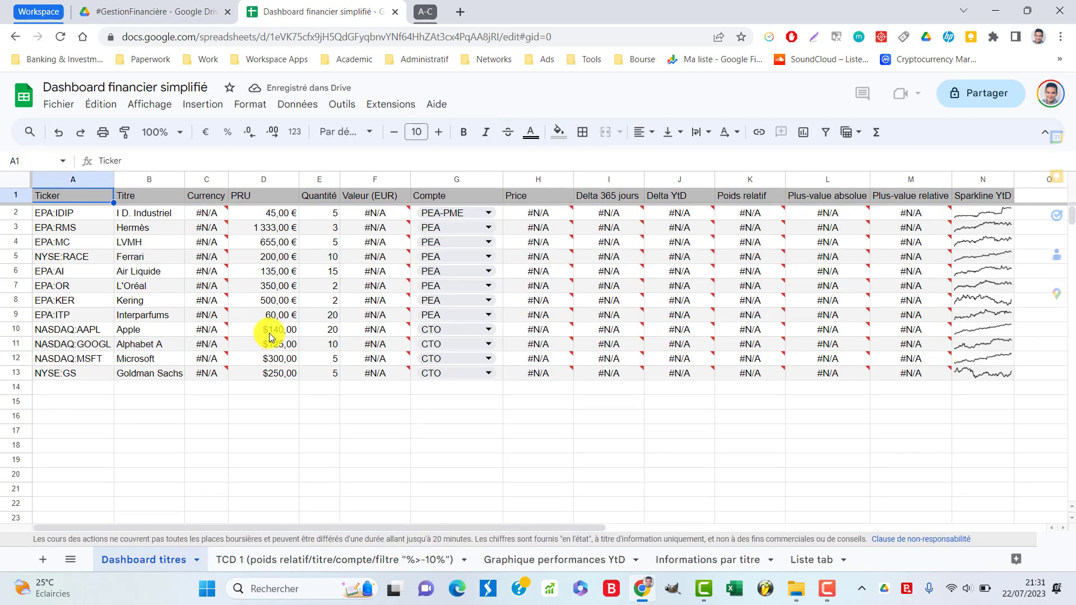
pyautogui.click(395, 11)
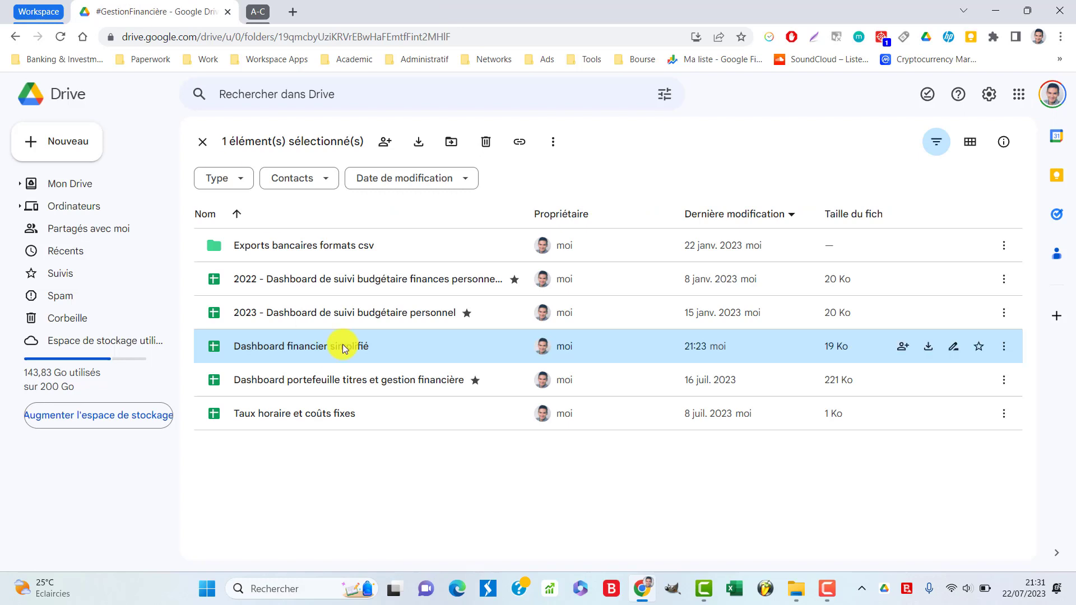
pyautogui.click(62, 39)
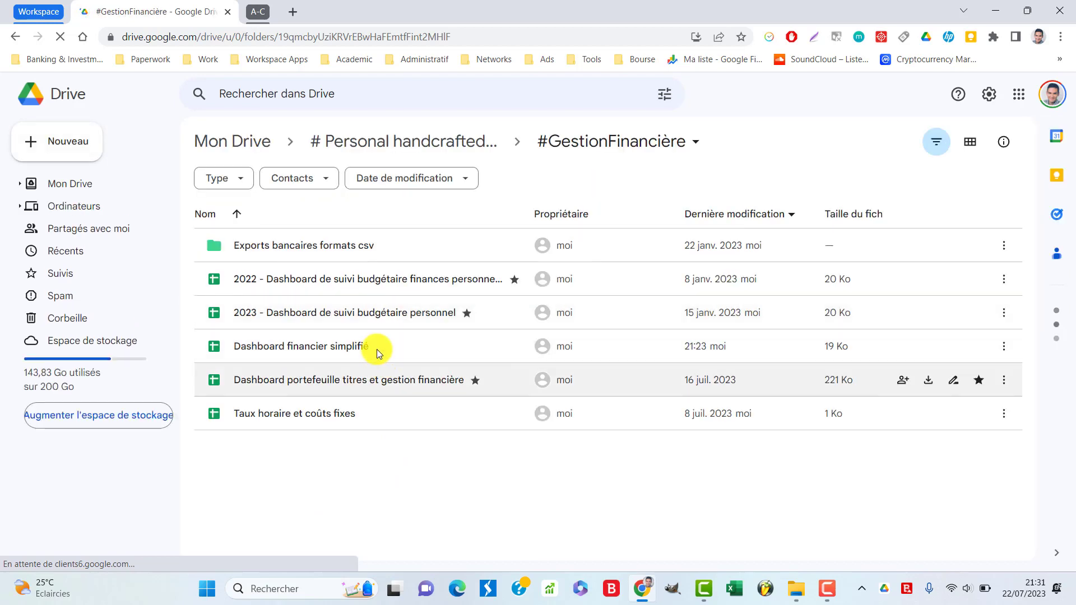
pyautogui.doubleClick(377, 349)
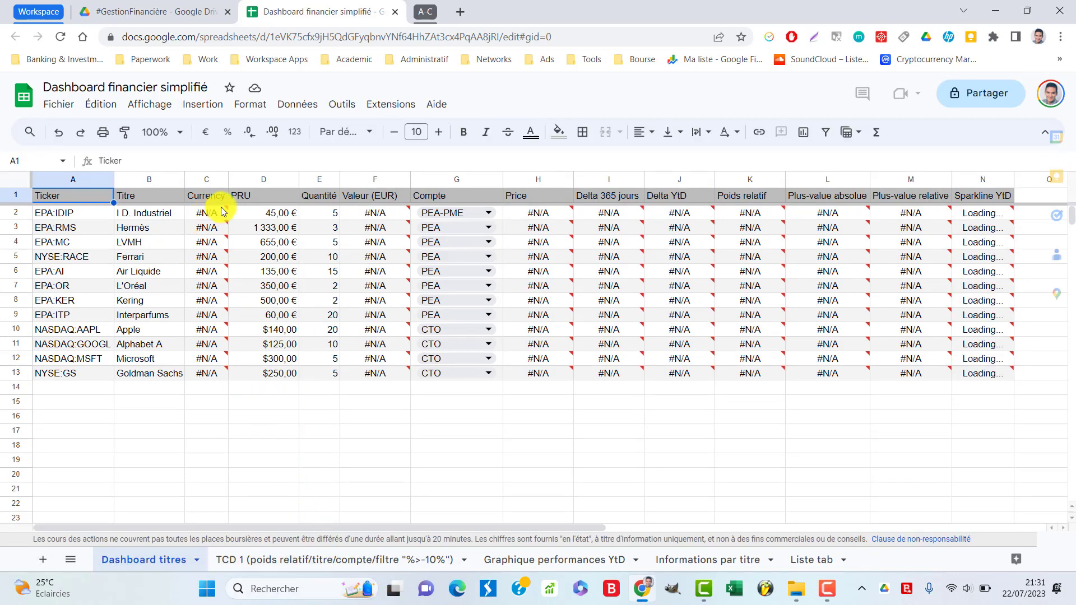
# - Create a pivot table on a new sheet from the Dashboard titres data, with the source range set to A1:M13
pyautogui.click(265, 287)
pyautogui.hotkey('ctrl', 'a')
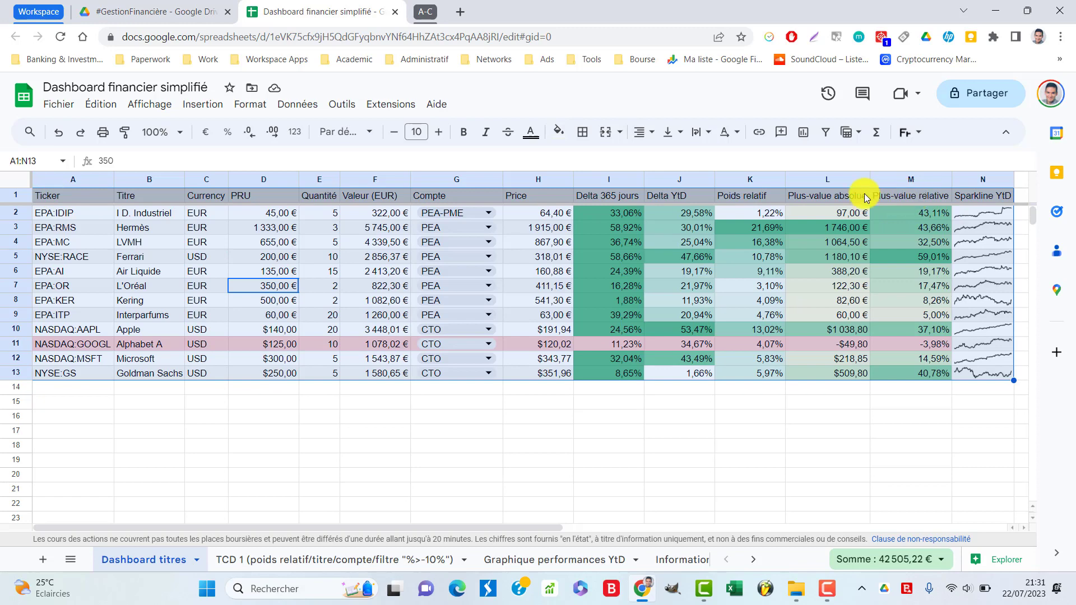
pyautogui.click(205, 105)
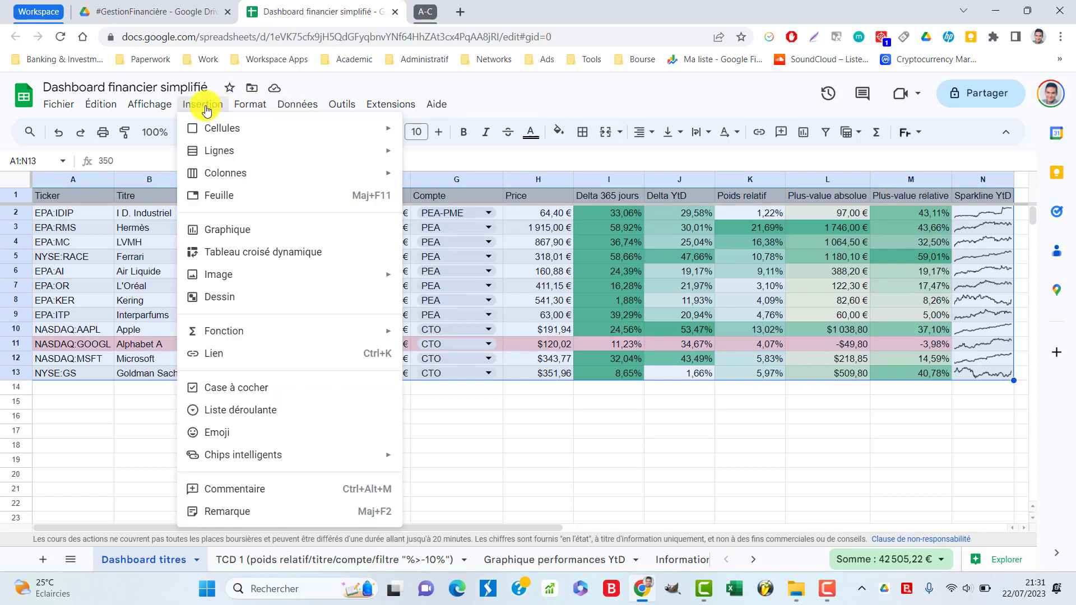
pyautogui.click(258, 253)
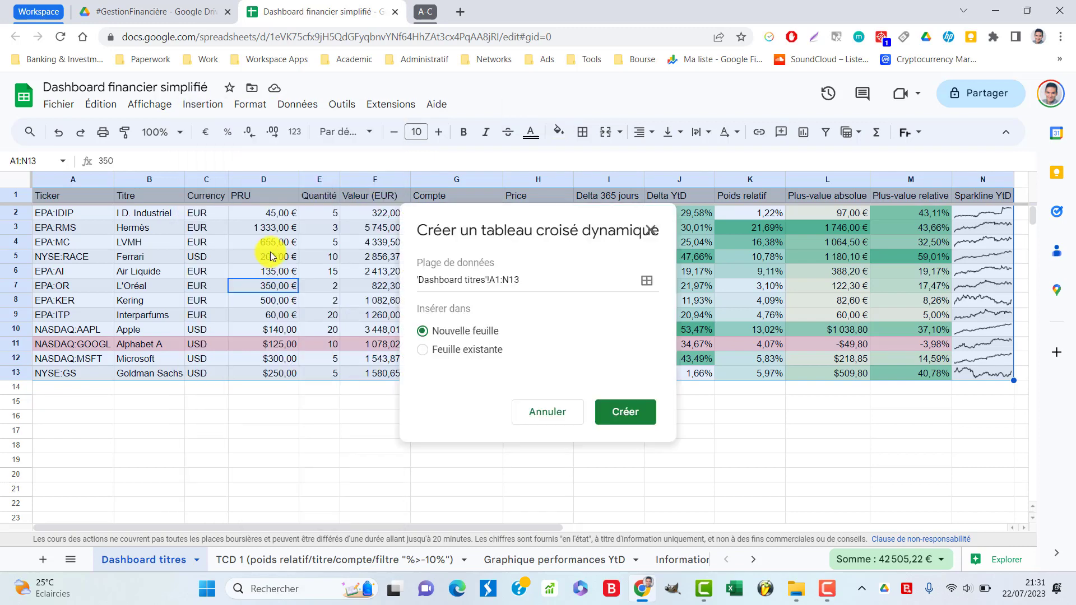
pyautogui.click(509, 279)
pyautogui.click(509, 278)
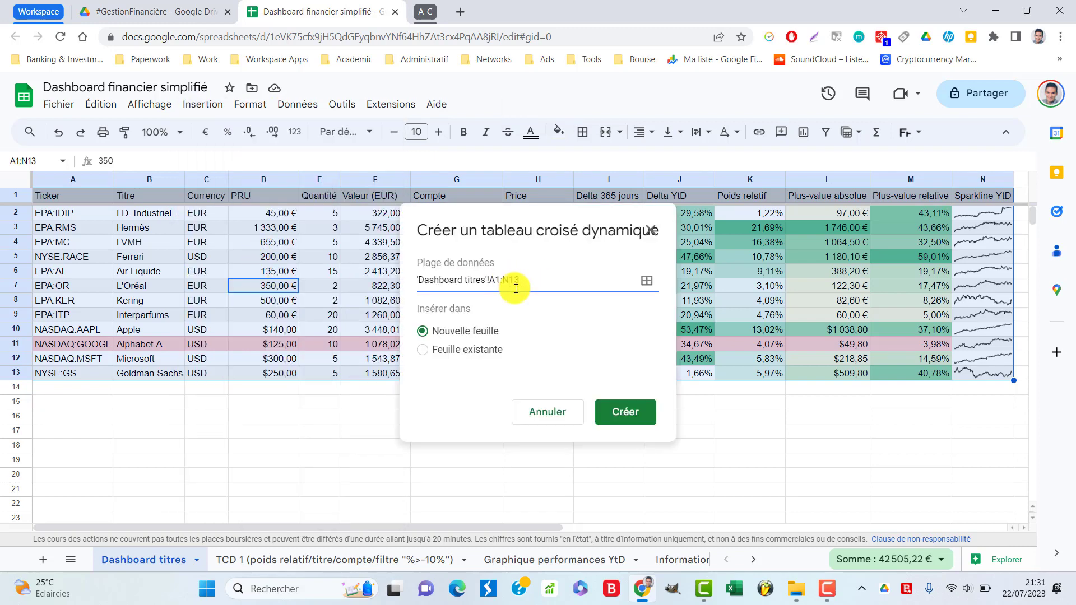
pyautogui.write('M')
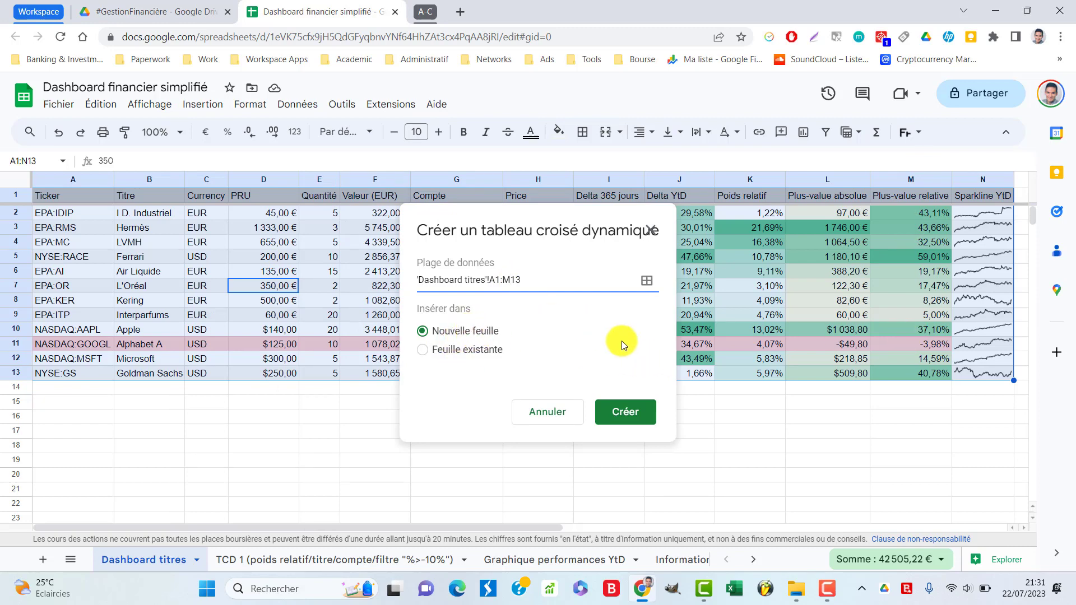
pyautogui.click(633, 413)
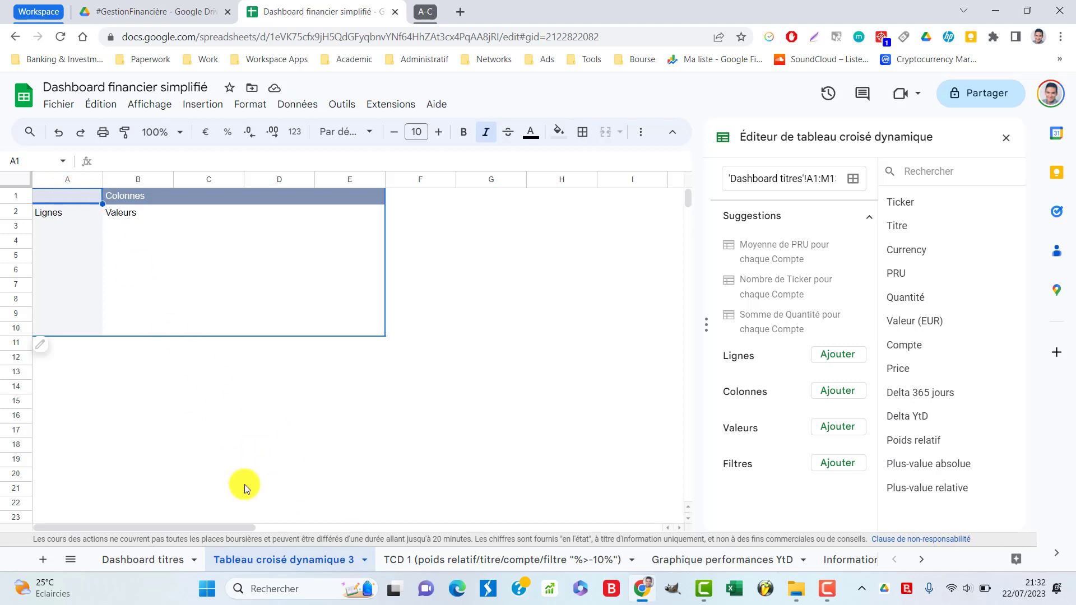
# - Rename the new pivot table sheet as "TCD 2 (poids abs/titre/compte)"
pyautogui.doubleClick(271, 561)
pyautogui.write('TCD 2')
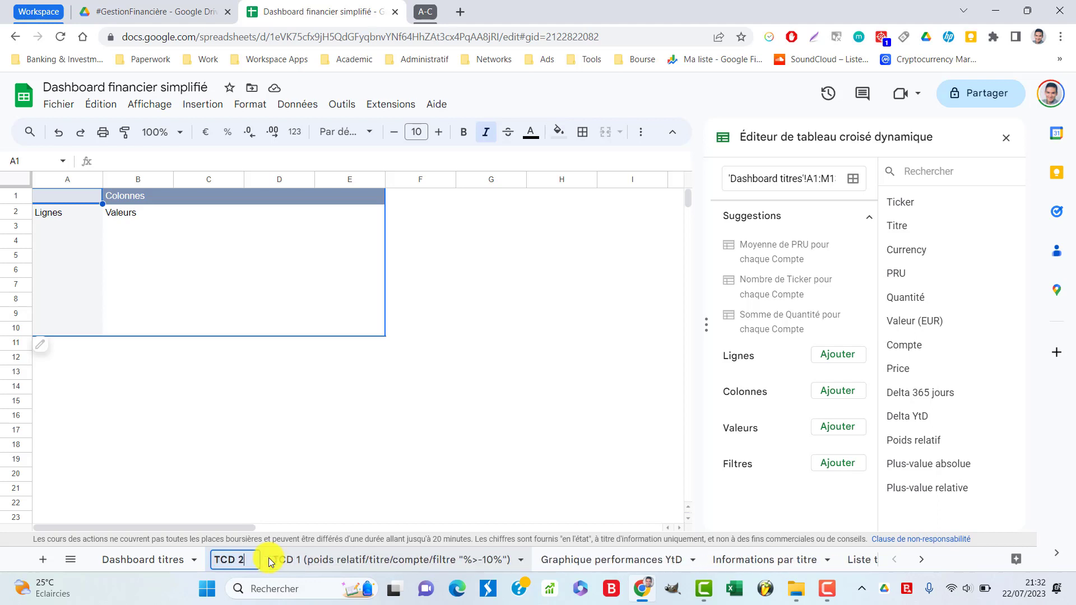
pyautogui.write(' (')
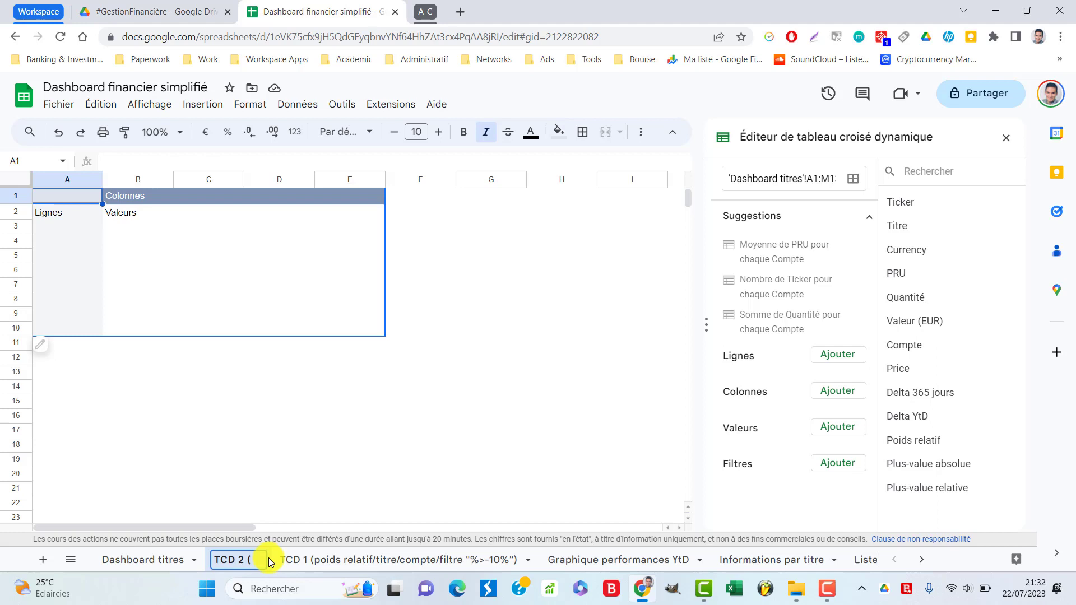
pyautogui.write('poid')
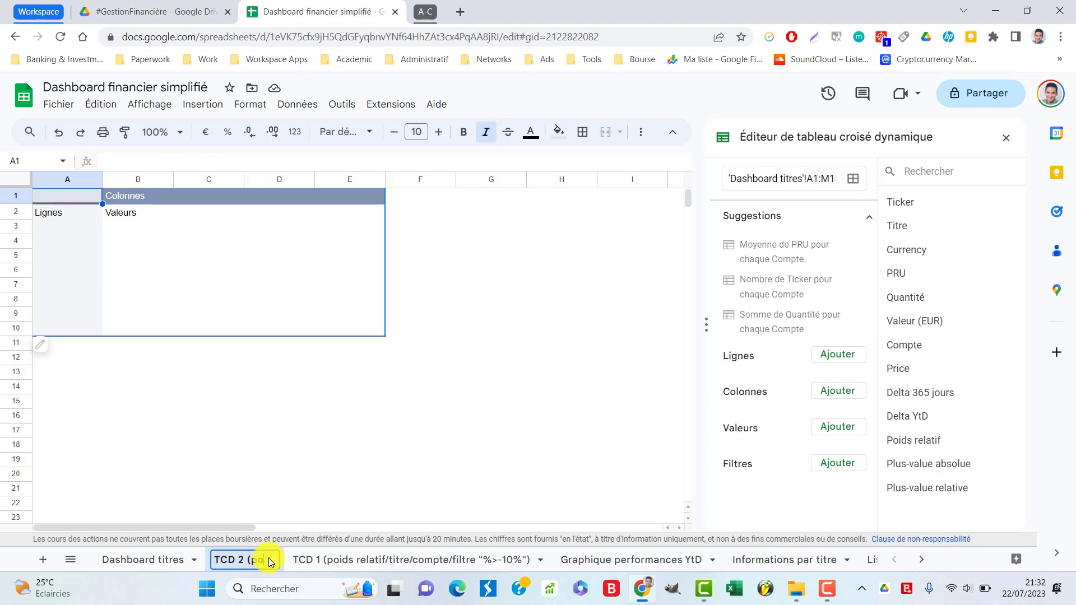
pyautogui.write('s rel')
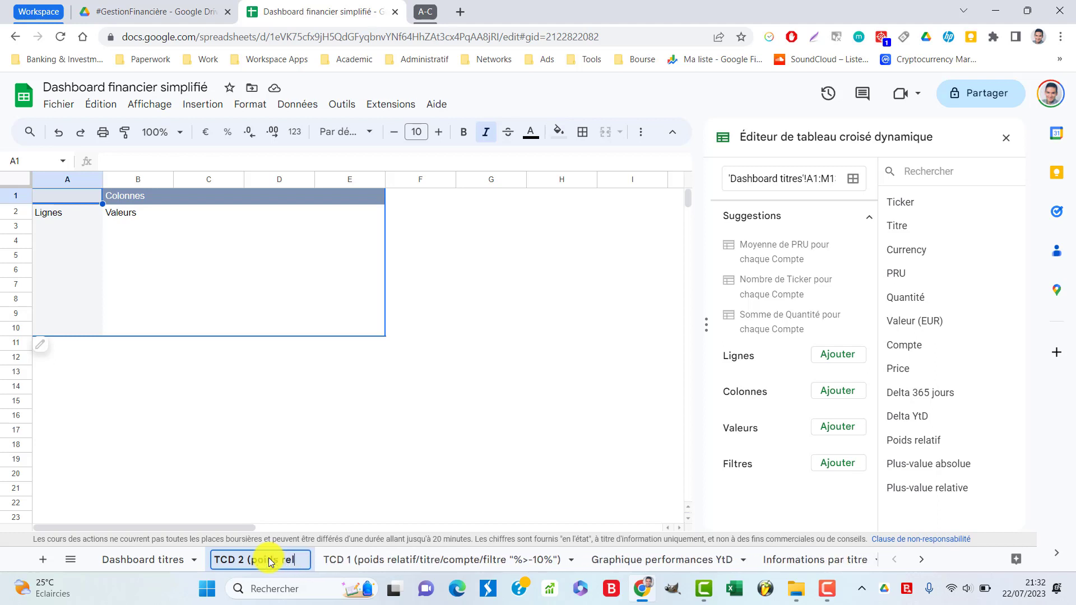
pyautogui.write('/')
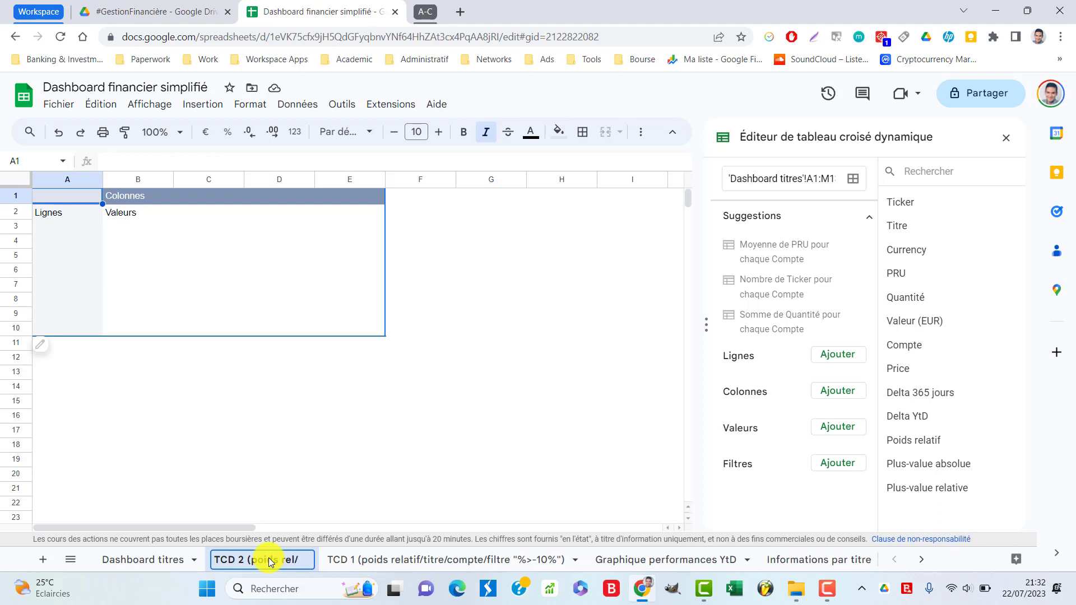
pyautogui.write(' titr')
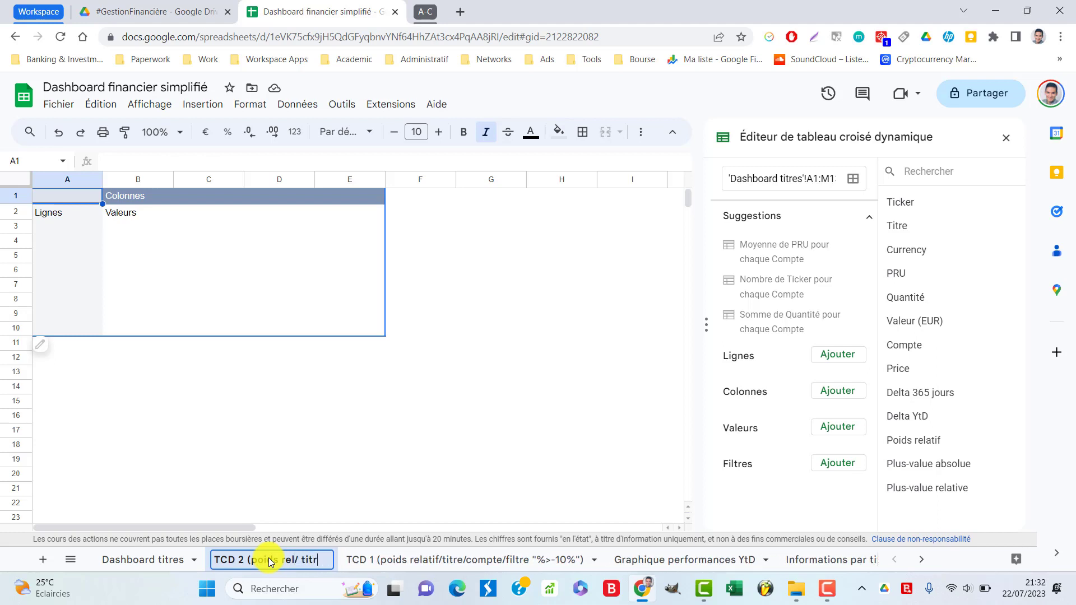
pyautogui.write('e/')
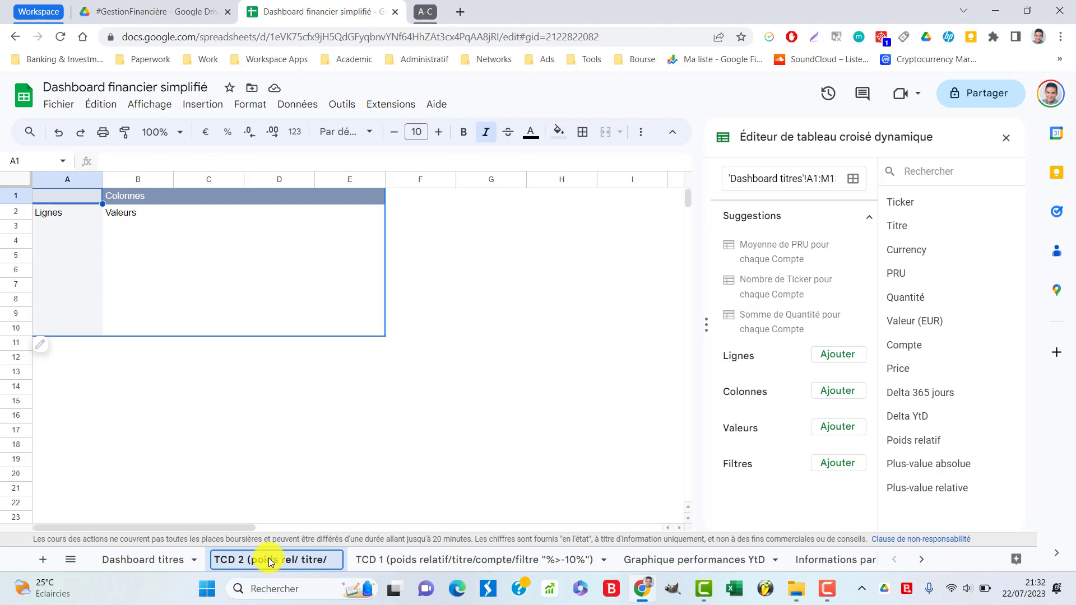
pyautogui.write('compte')
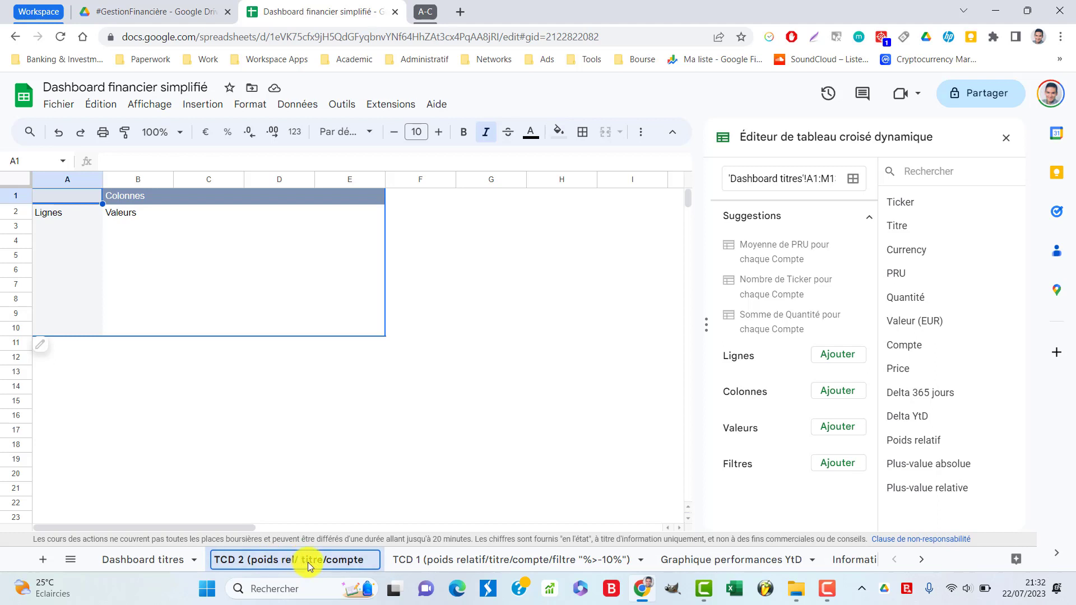
pyautogui.press('BackSpace')
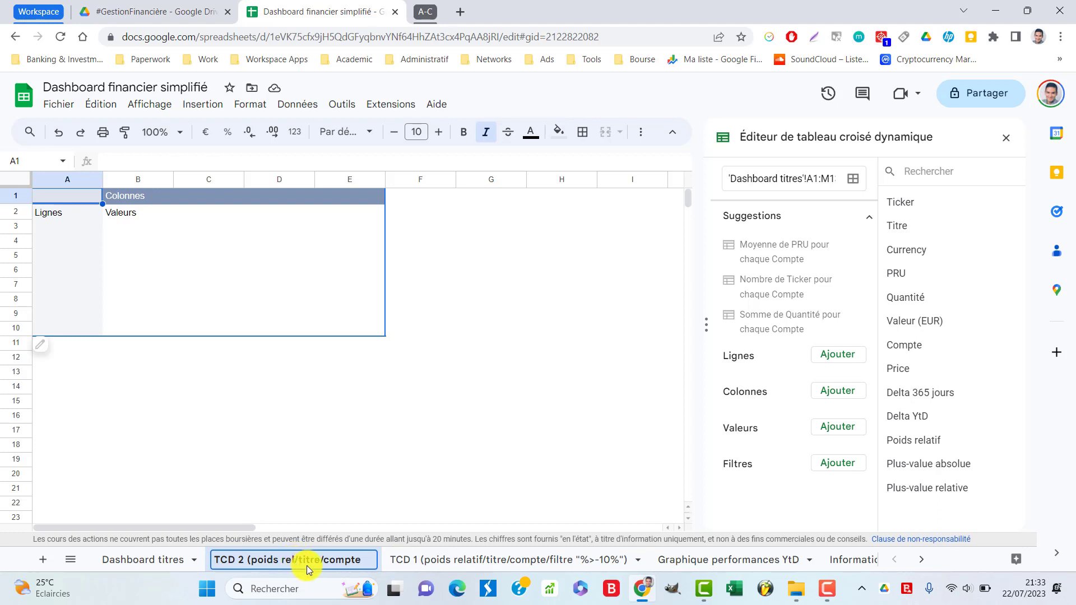
pyautogui.press('BackSpace')
pyautogui.press('BackSpace')
pyautogui.press('BackSpace')
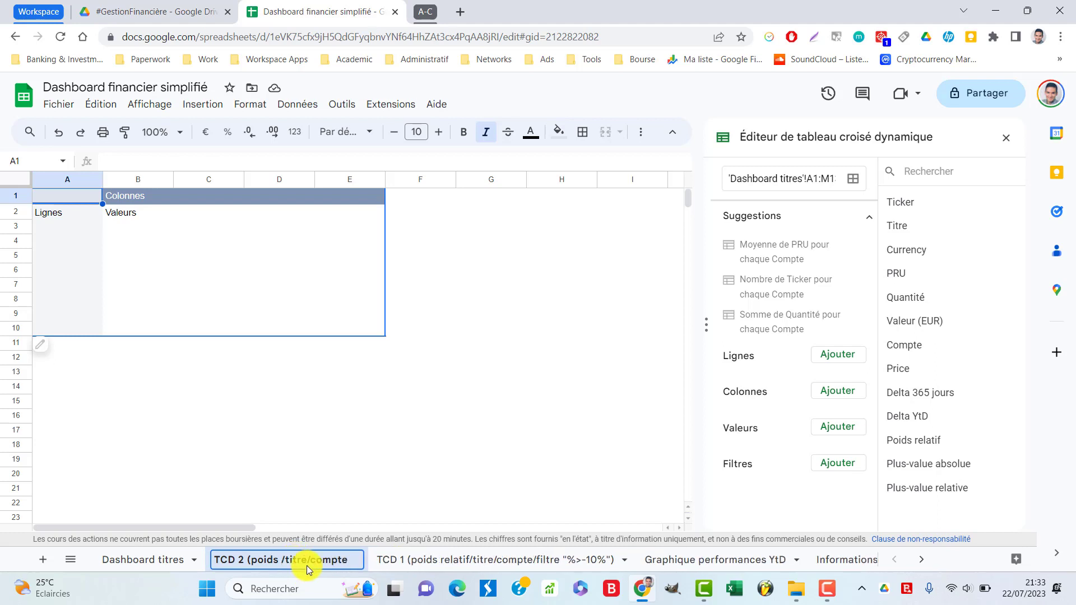
pyautogui.write('abso')
pyautogui.press('BackSpace')
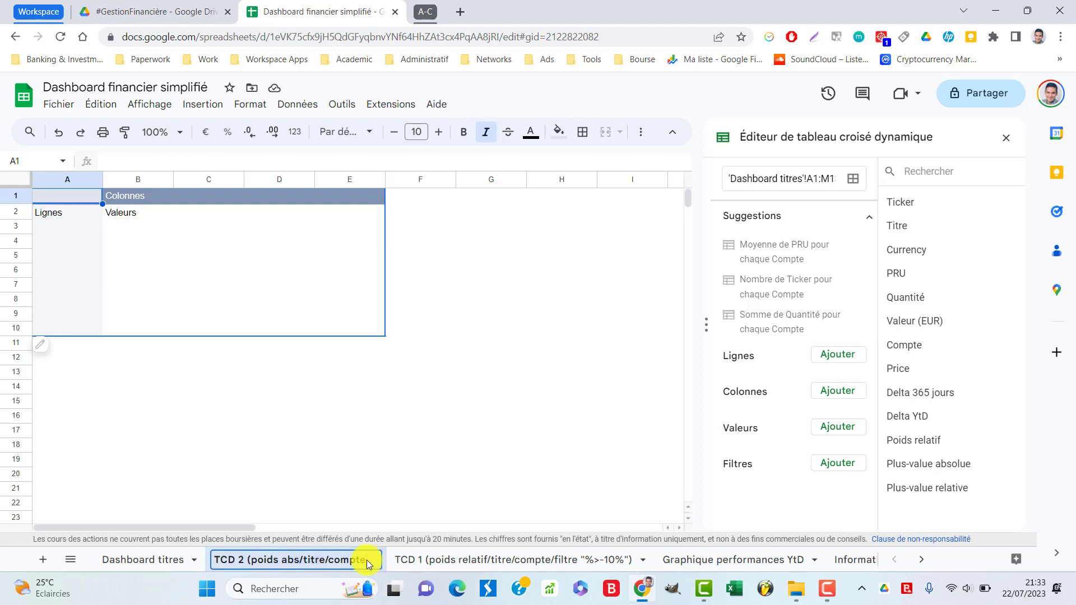
pyautogui.write(')')
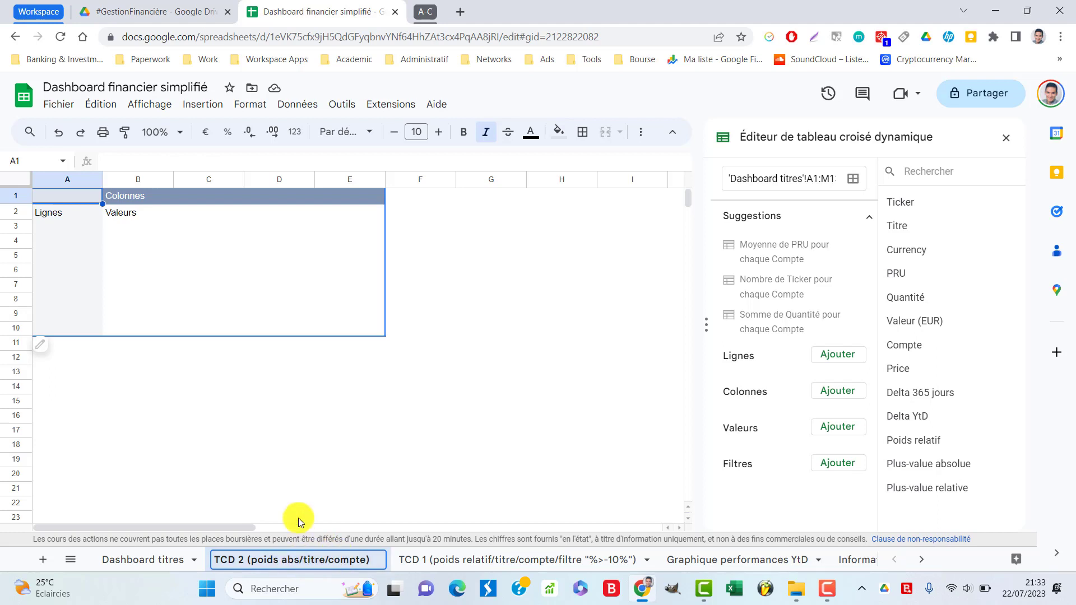
pyautogui.press('Return')
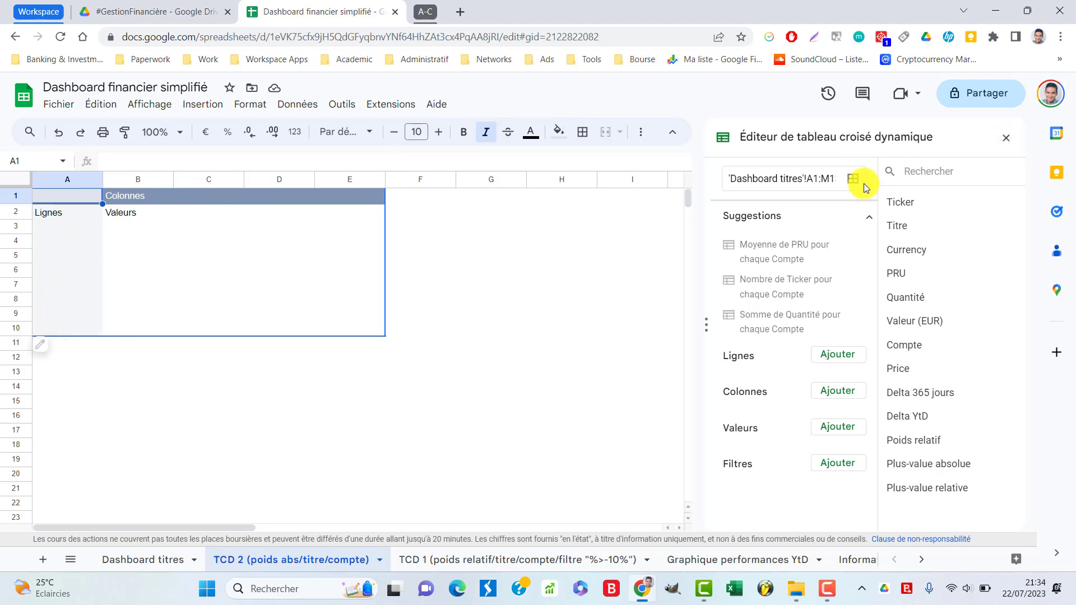
# - Close the pivot table editor and reopen it from the empty pivot table on the sheet
pyautogui.click(1006, 140)
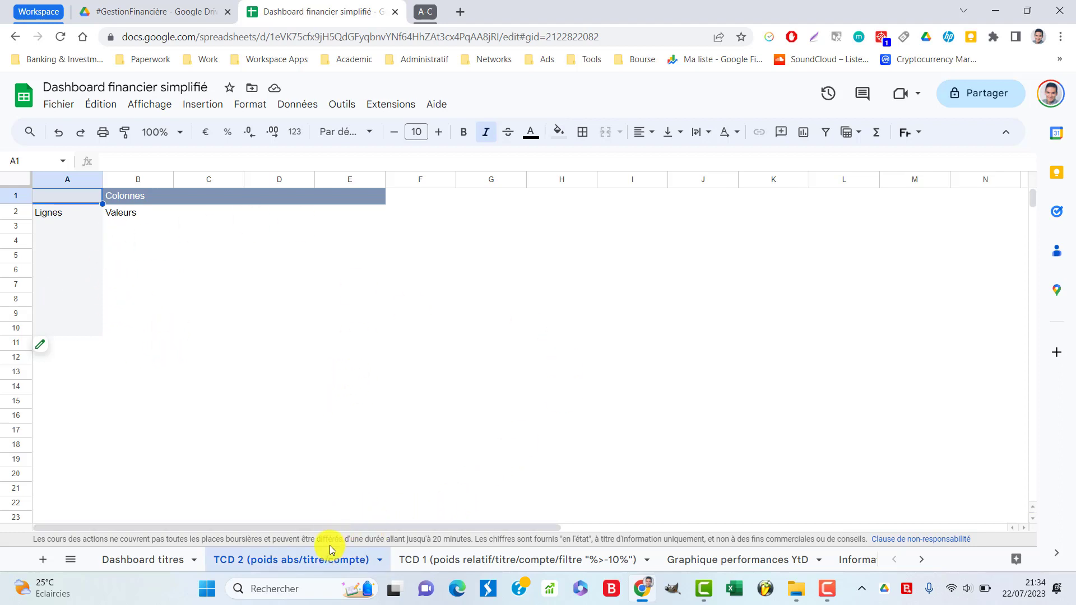
pyautogui.moveTo(50, 343)
pyautogui.moveTo(69, 358)
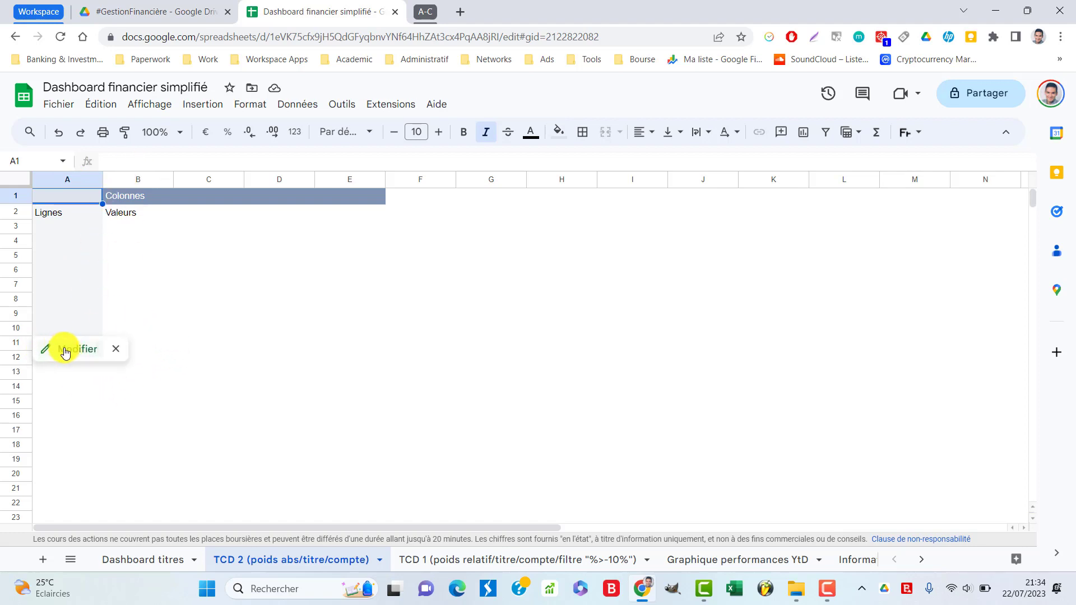
pyautogui.click(65, 350)
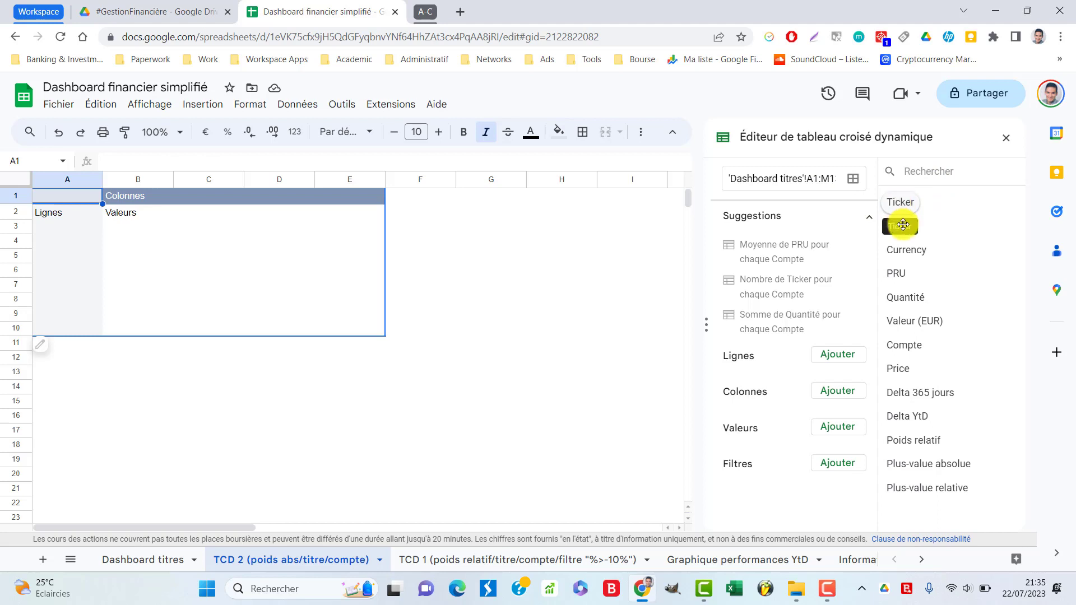
# - Add the Titre field to the pivot table's rows and the Compte field to its columns
pyautogui.moveTo(902, 224); pyautogui.dragTo(751, 370)
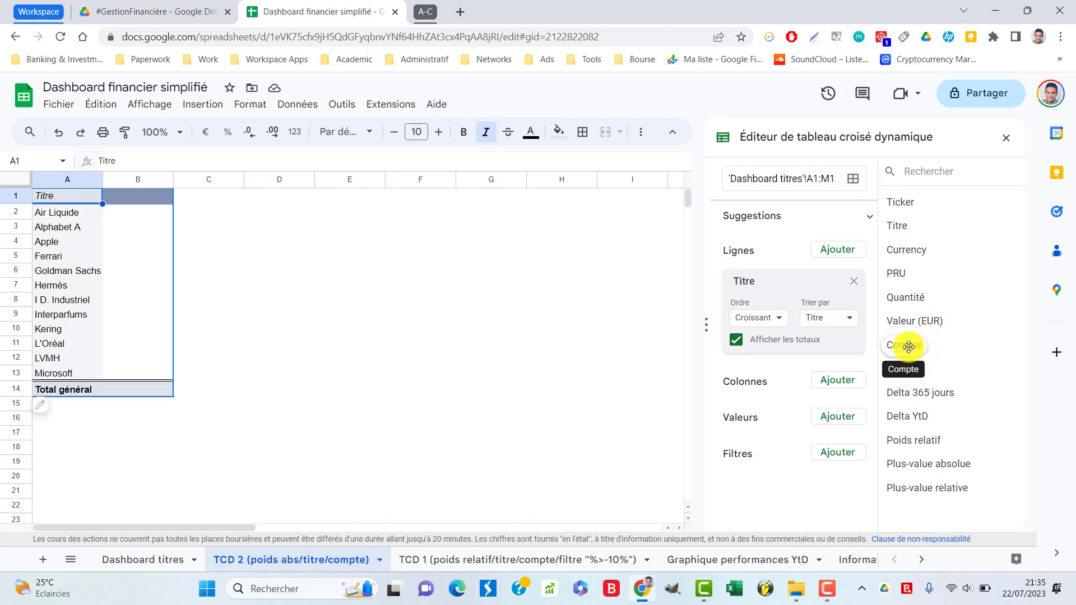
pyautogui.moveTo(911, 347); pyautogui.dragTo(760, 412)
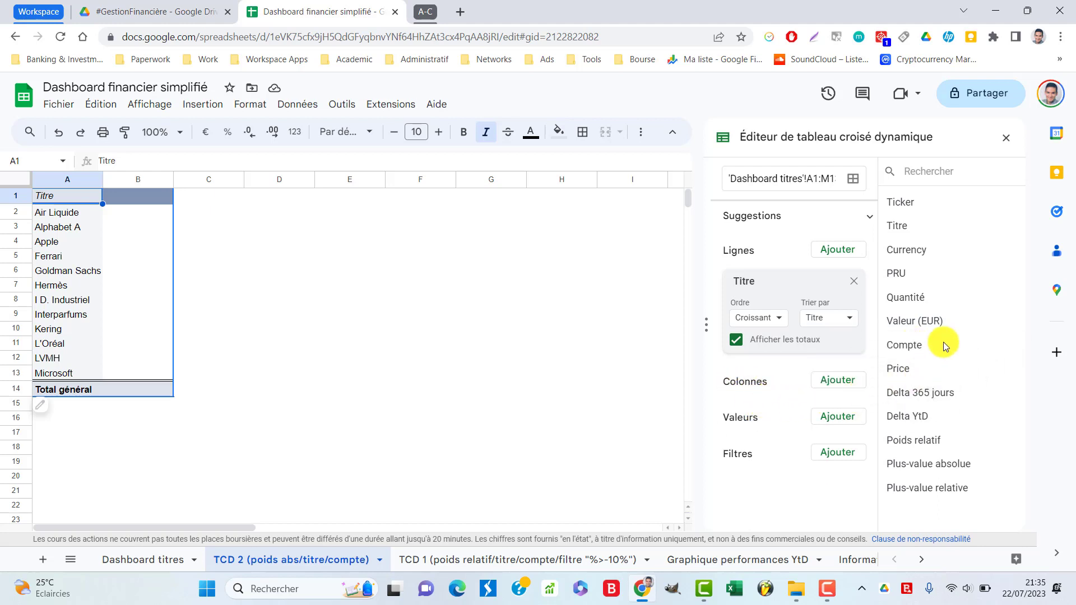
pyautogui.moveTo(903, 344); pyautogui.dragTo(774, 393)
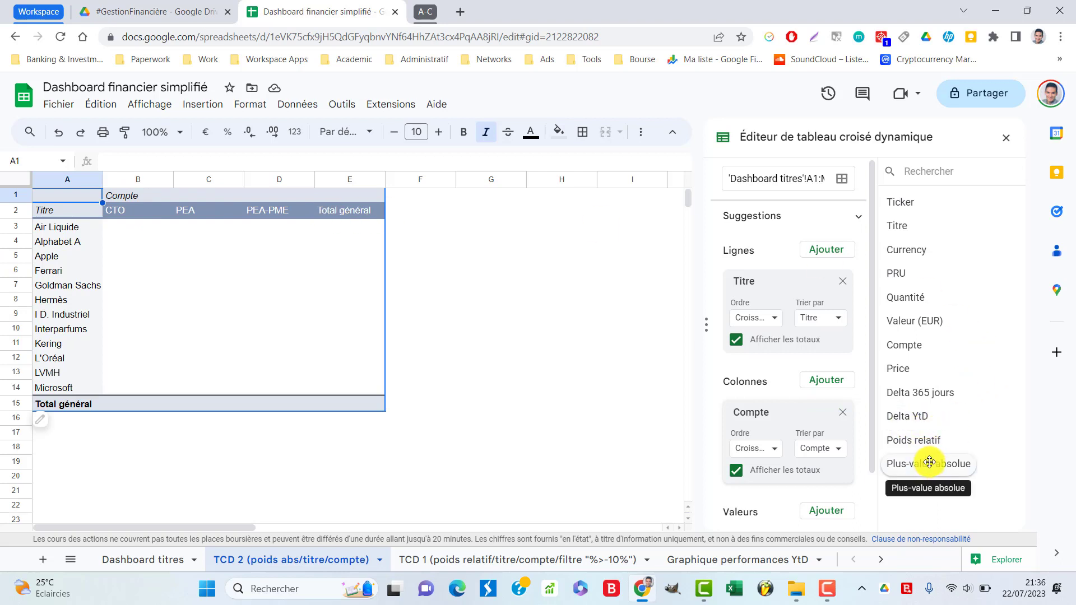
# - Place the Plus-value absolue field in the pivot table's values
pyautogui.scroll(-2, 873, 416)
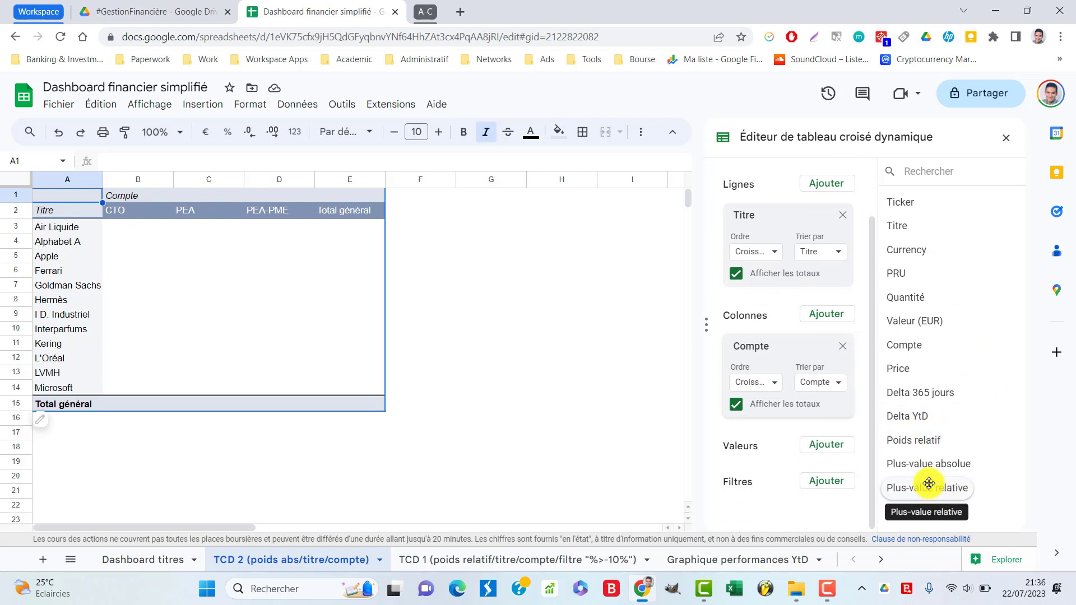
pyautogui.moveTo(941, 466); pyautogui.dragTo(783, 463)
pyautogui.moveTo(789, 448)
pyautogui.mouseDown()
pyautogui.moveTo(792, 468)
pyautogui.moveTo(790, 446)
pyautogui.moveTo(774, 488)
pyautogui.moveTo(785, 455)
pyautogui.mouseUp()
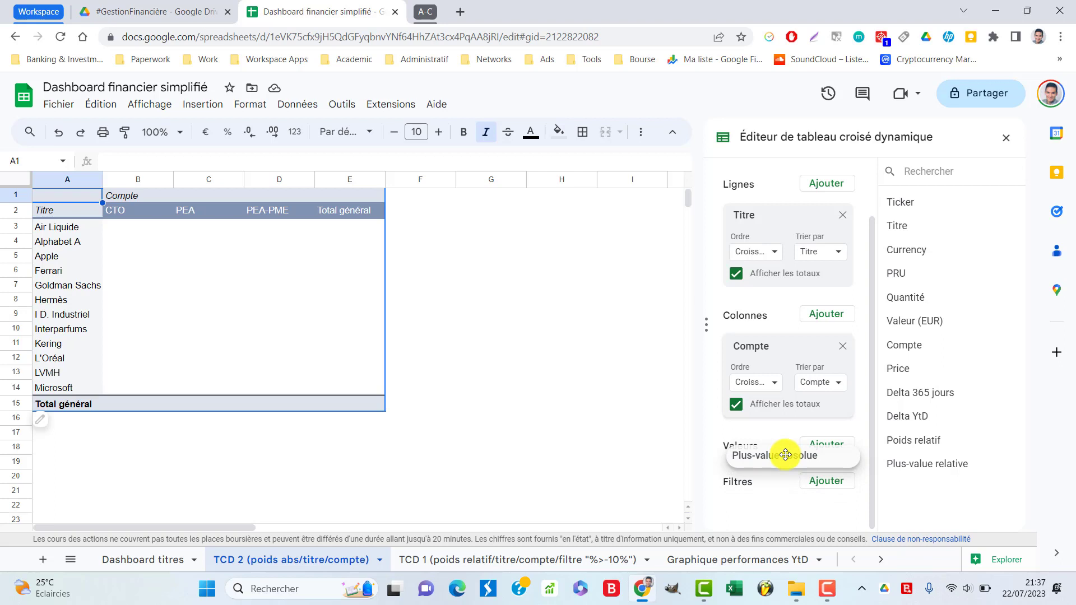
pyautogui.moveTo(785, 455)
pyautogui.mouseDown()
pyautogui.moveTo(785, 440)
pyautogui.moveTo(783, 461)
pyautogui.mouseUp()
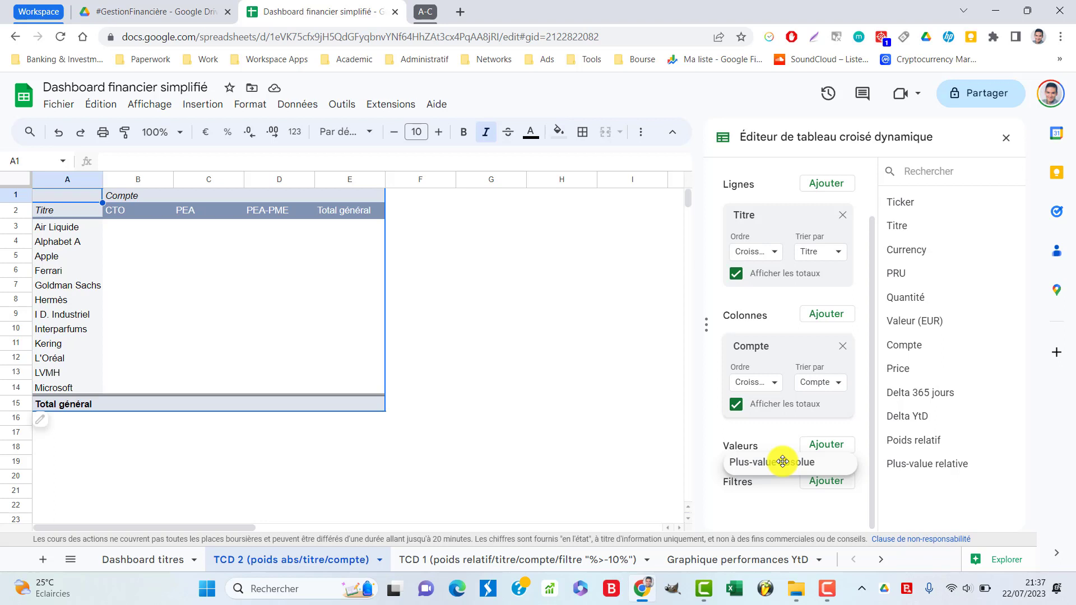
pyautogui.moveTo(782, 461)
pyautogui.mouseDown()
pyautogui.moveTo(785, 442)
pyautogui.moveTo(780, 460)
pyautogui.mouseUp()
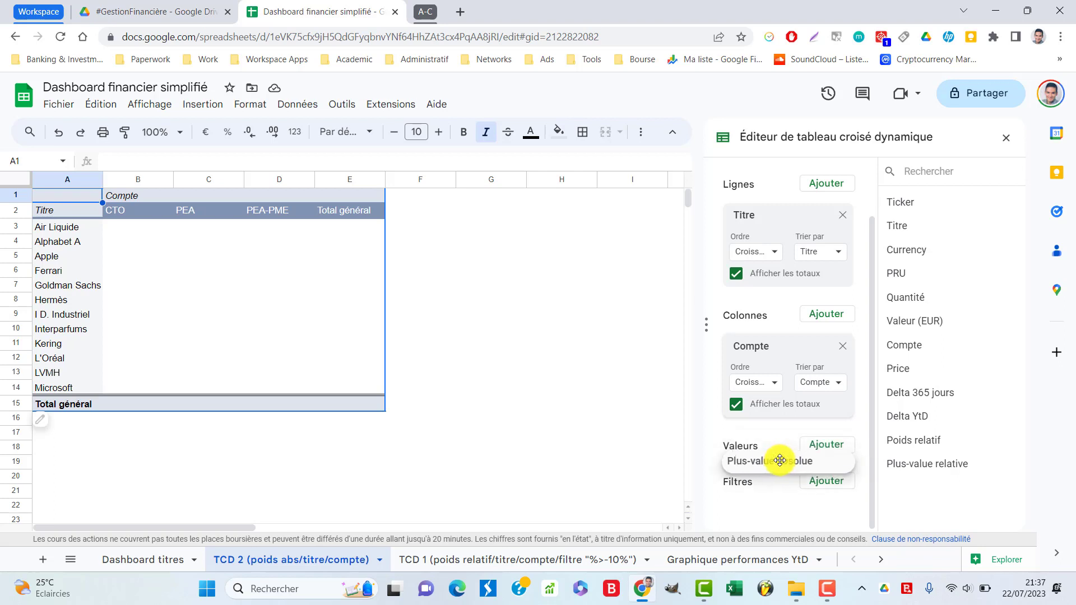
pyautogui.moveTo(780, 461); pyautogui.dragTo(780, 461)
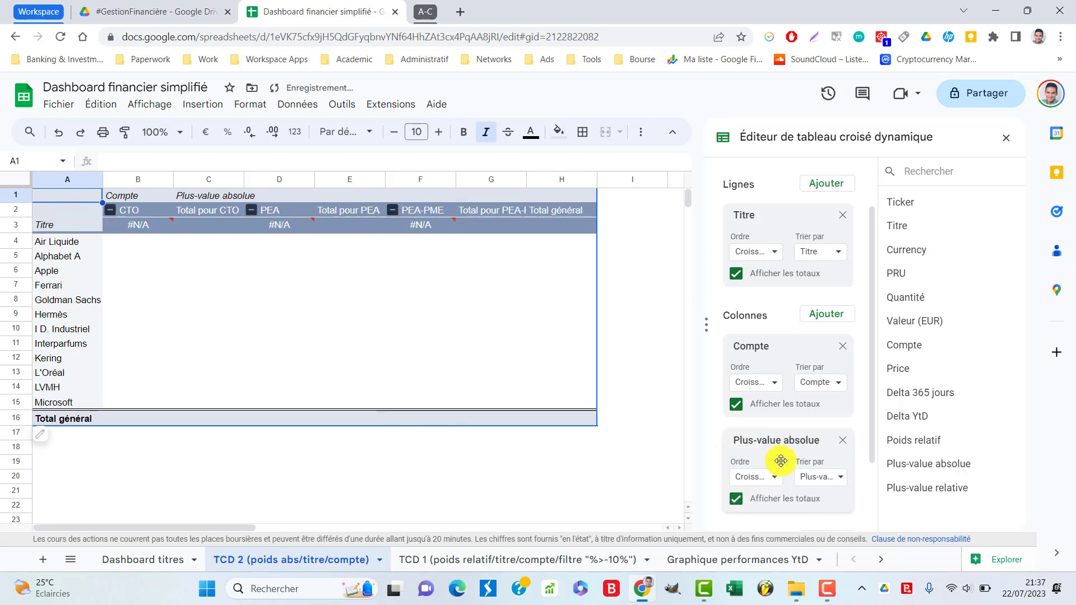
pyautogui.scroll(-1, 852, 410)
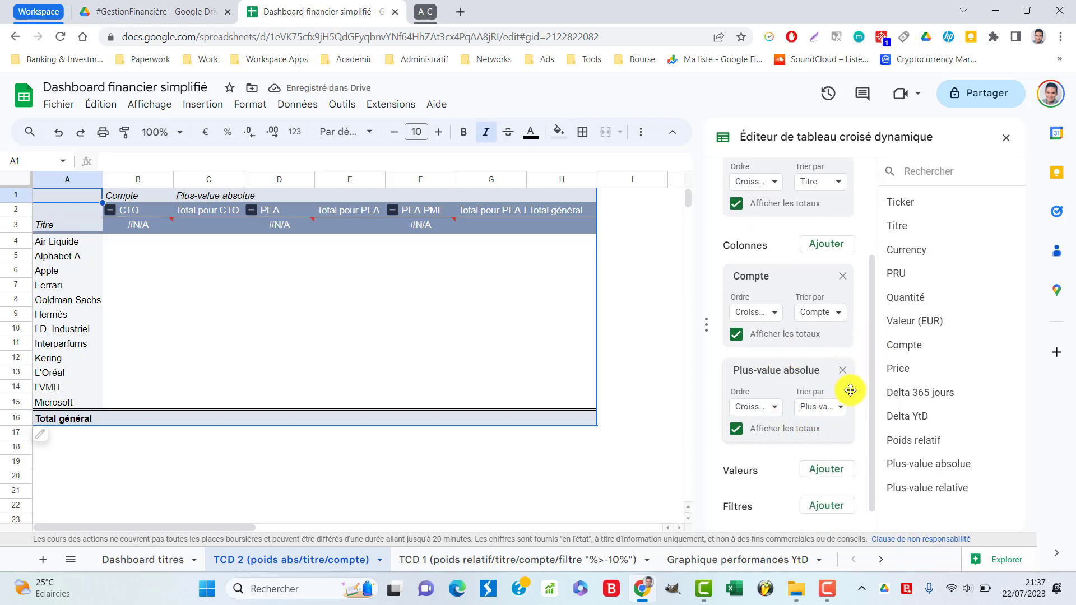
pyautogui.moveTo(783, 368); pyautogui.dragTo(748, 419)
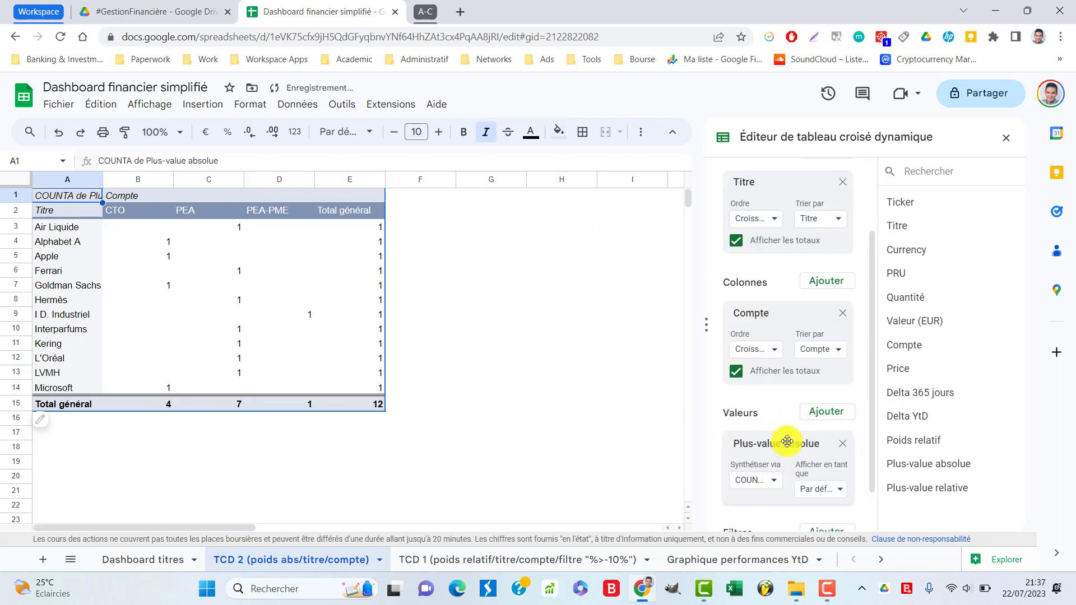
# - Summarise the Plus-value absolue values in the pivot table with SUM
pyautogui.scroll(-1, 782, 440)
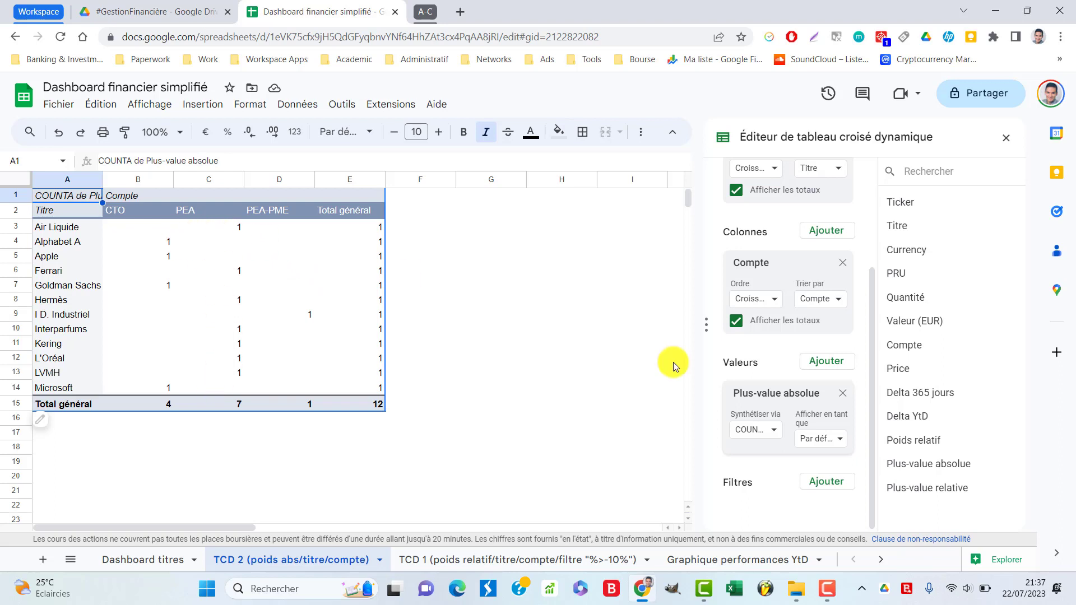
pyautogui.click(776, 431)
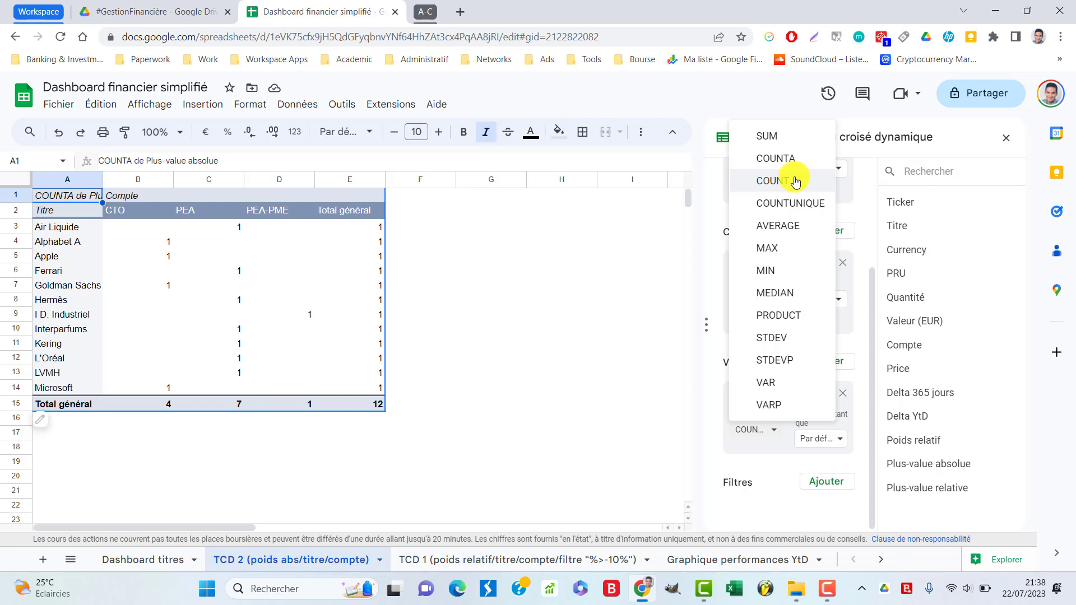
pyautogui.click(799, 137)
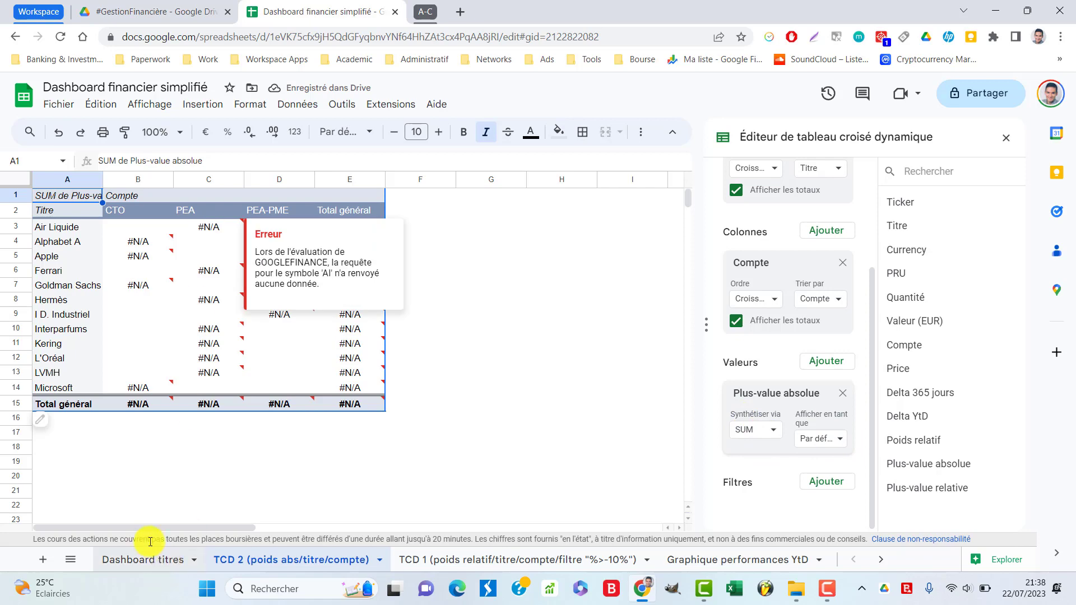
# - Check the Dashboard titres source data against the TCD 2 pivot table, before and after reloading the spreadsheet page
pyautogui.click(146, 558)
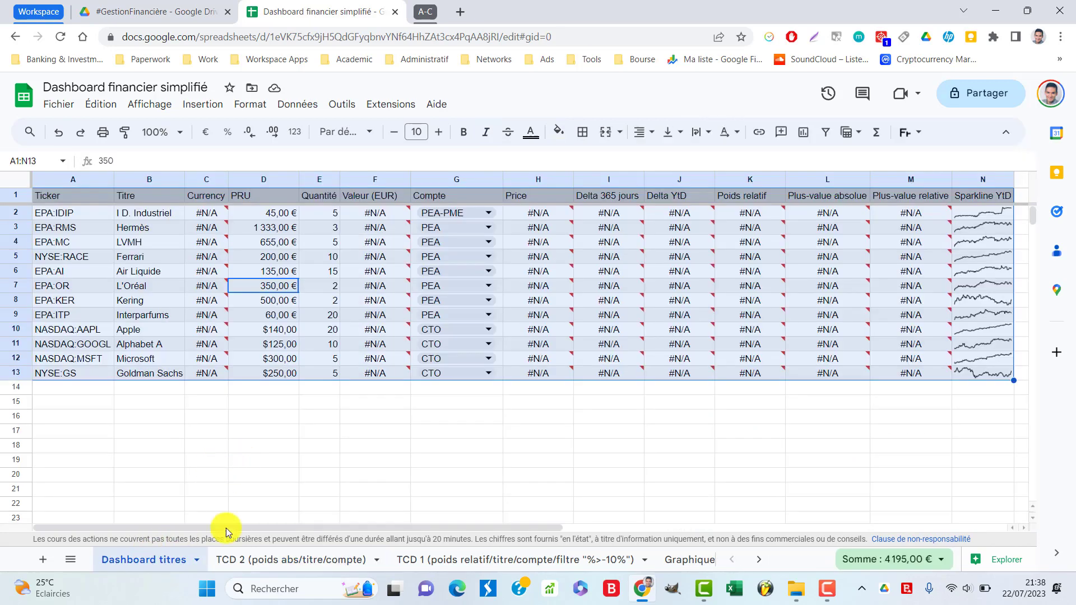
pyautogui.click(285, 561)
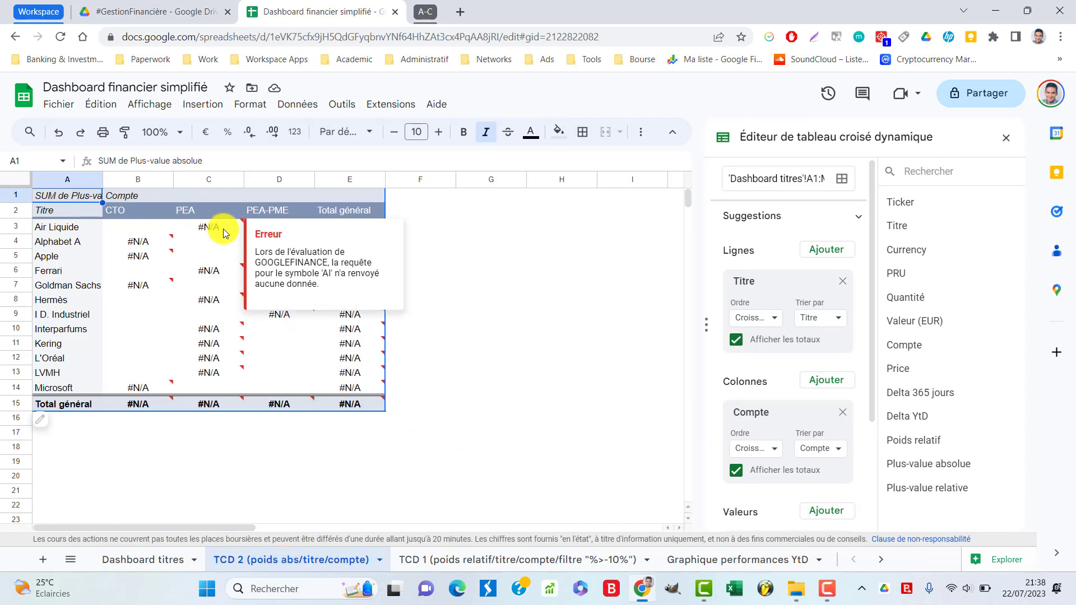
pyautogui.click(61, 38)
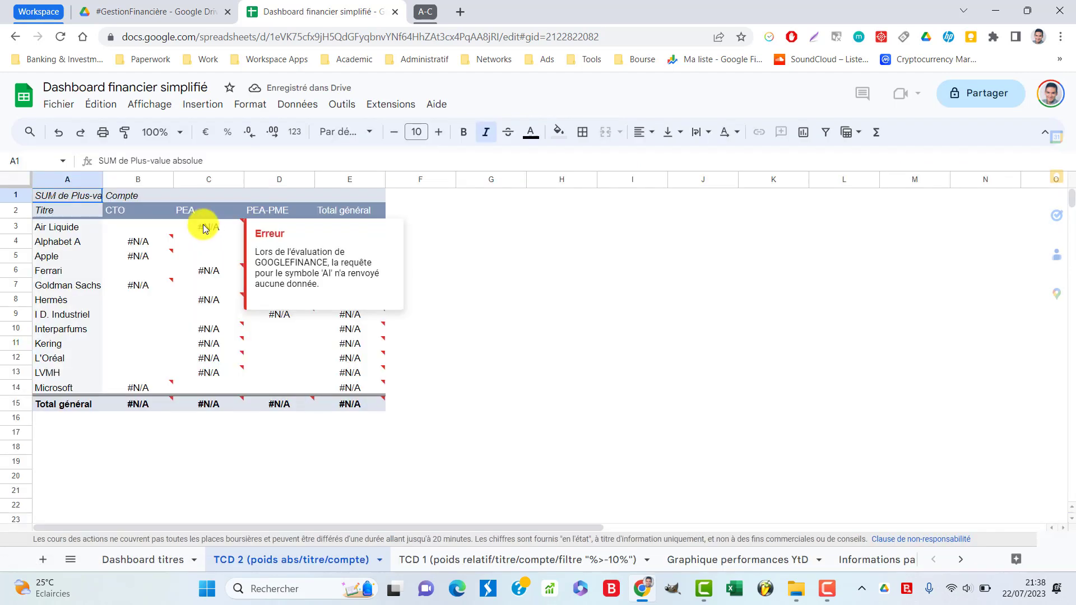
pyautogui.click(152, 561)
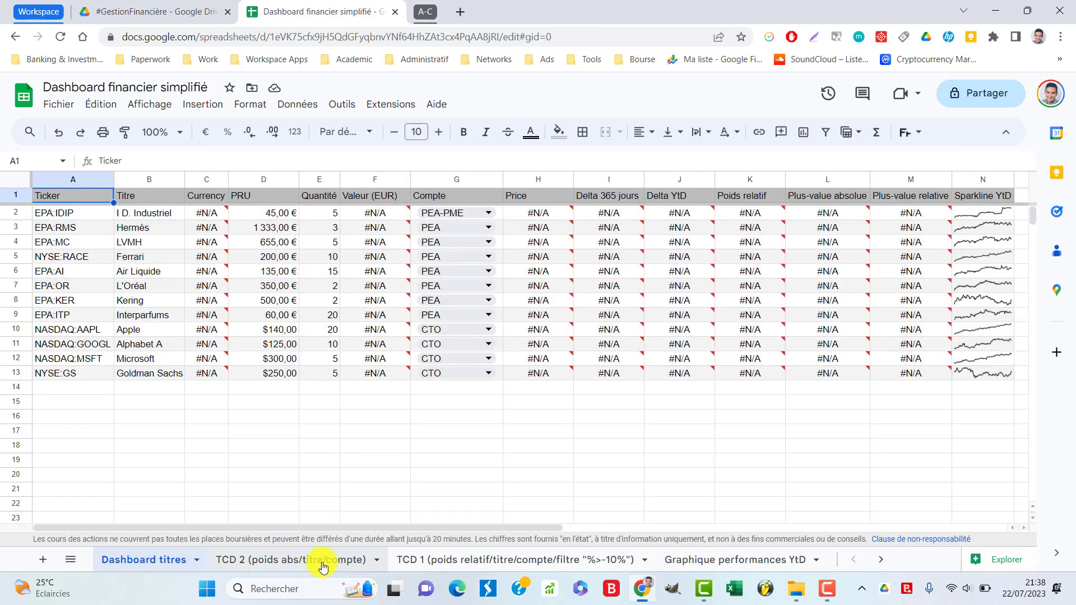
pyautogui.click(323, 564)
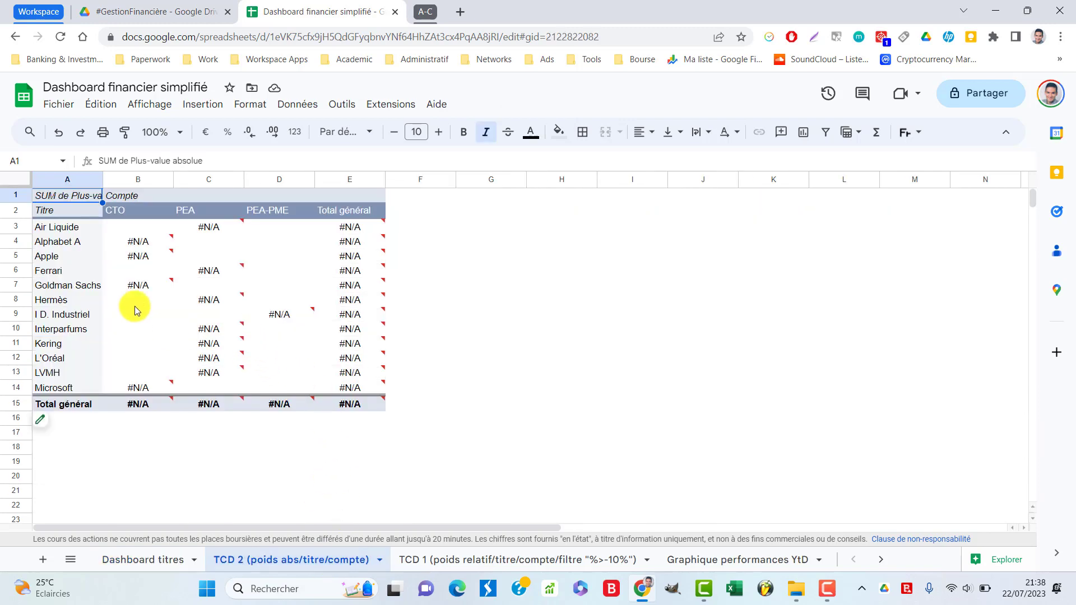
# - Reopen the pivot table editor and replace Plus-value absolue with Plus-value relative in the pivot table's values
pyautogui.click(54, 427)
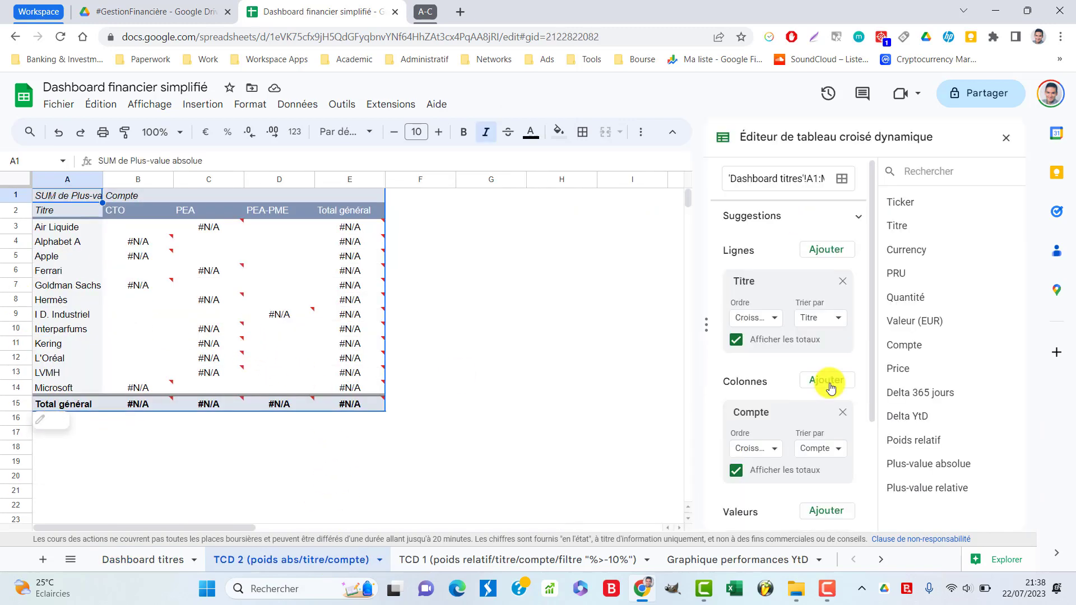
pyautogui.scroll(-3, 851, 388)
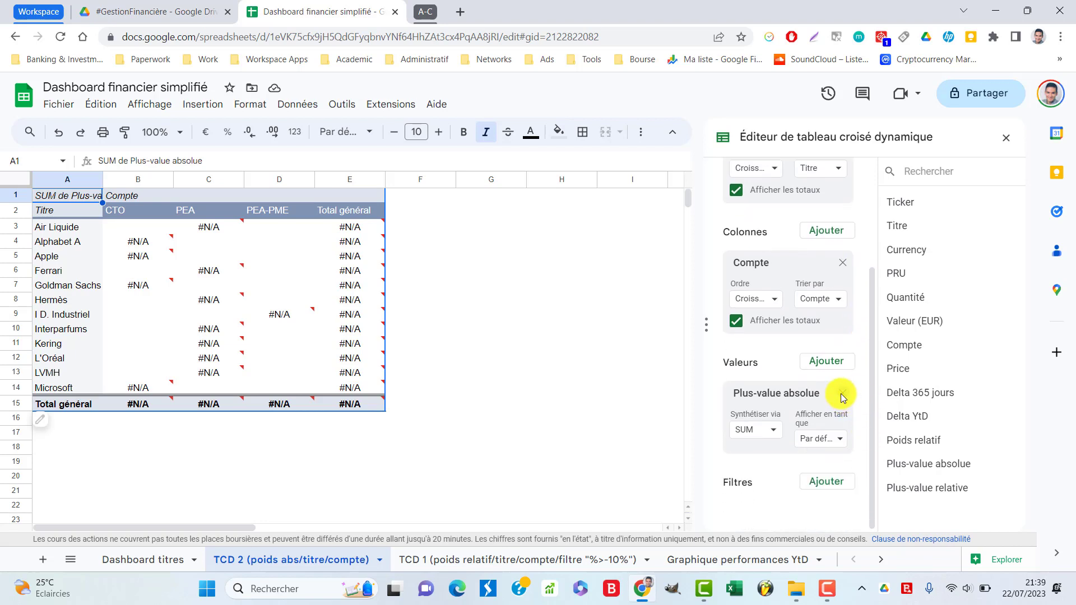
pyautogui.click(842, 393)
pyautogui.moveTo(890, 487); pyautogui.dragTo(796, 474)
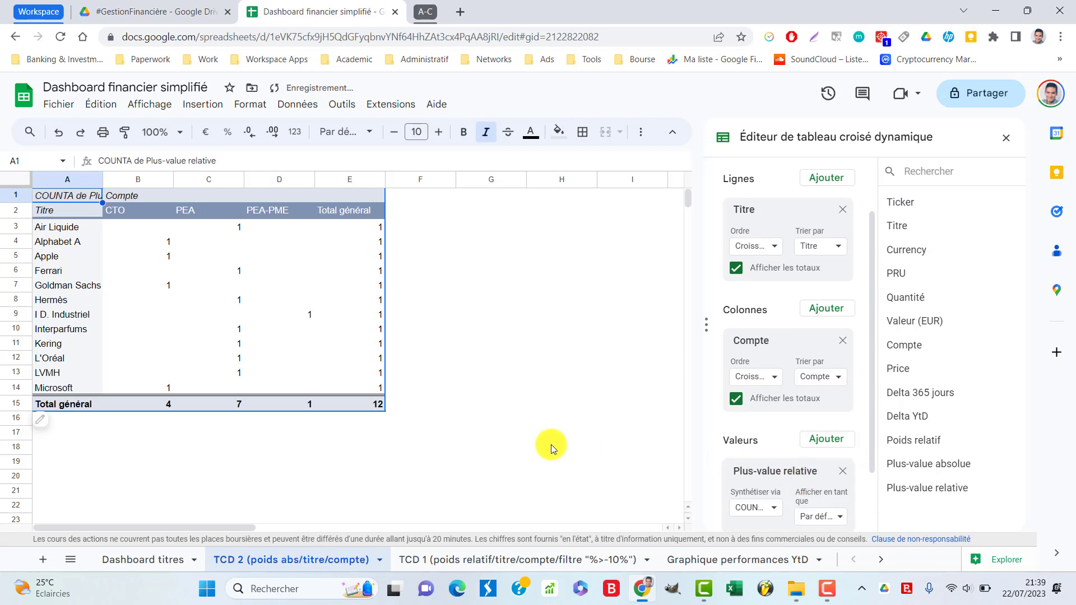
# - Summarise the Plus-value relative values in the pivot table with SUM
pyautogui.scroll(-2, 790, 449)
pyautogui.click(774, 431)
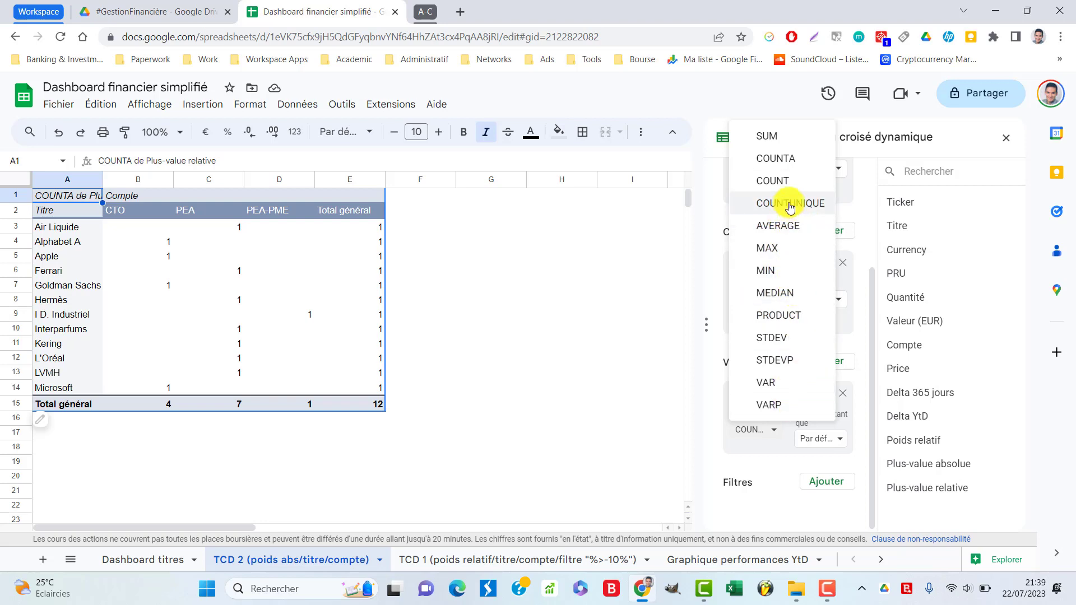
pyautogui.click(788, 142)
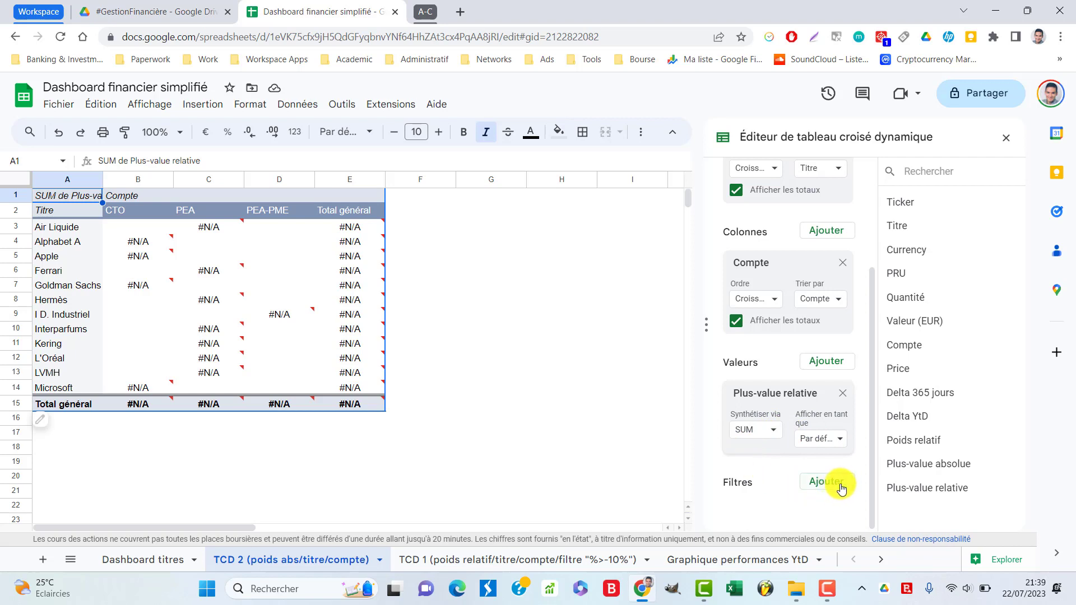
pyautogui.scroll(3, 864, 415)
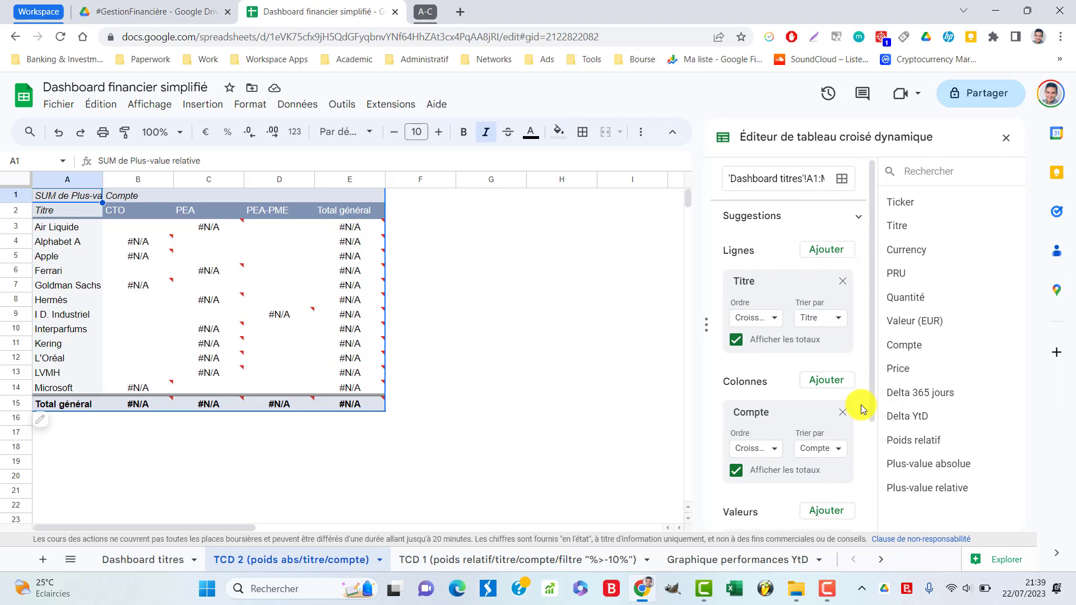
pyautogui.scroll(-3, 864, 409)
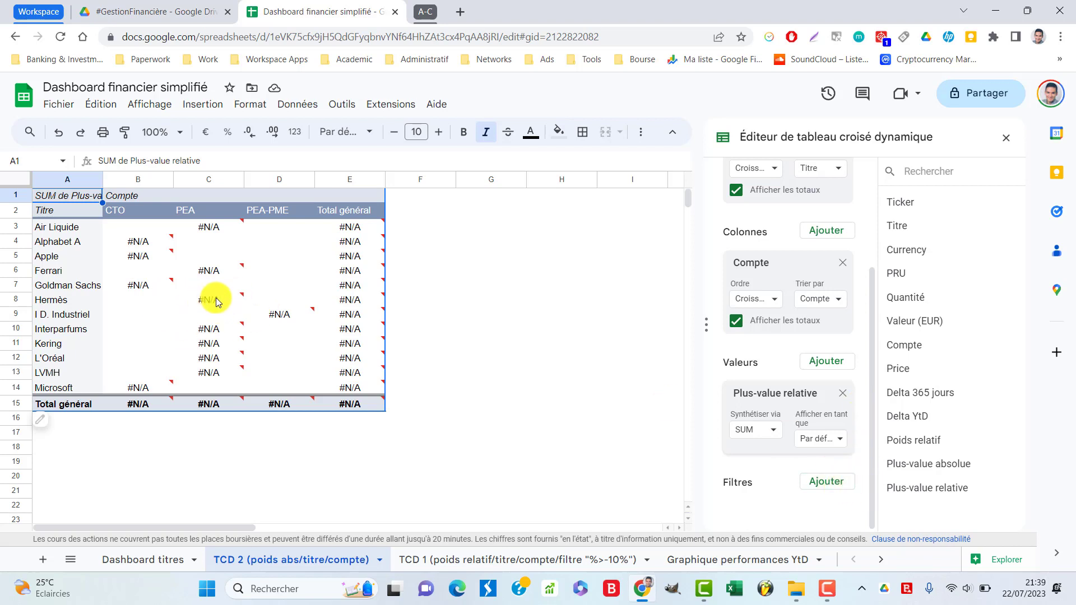
pyautogui.moveTo(216, 301)
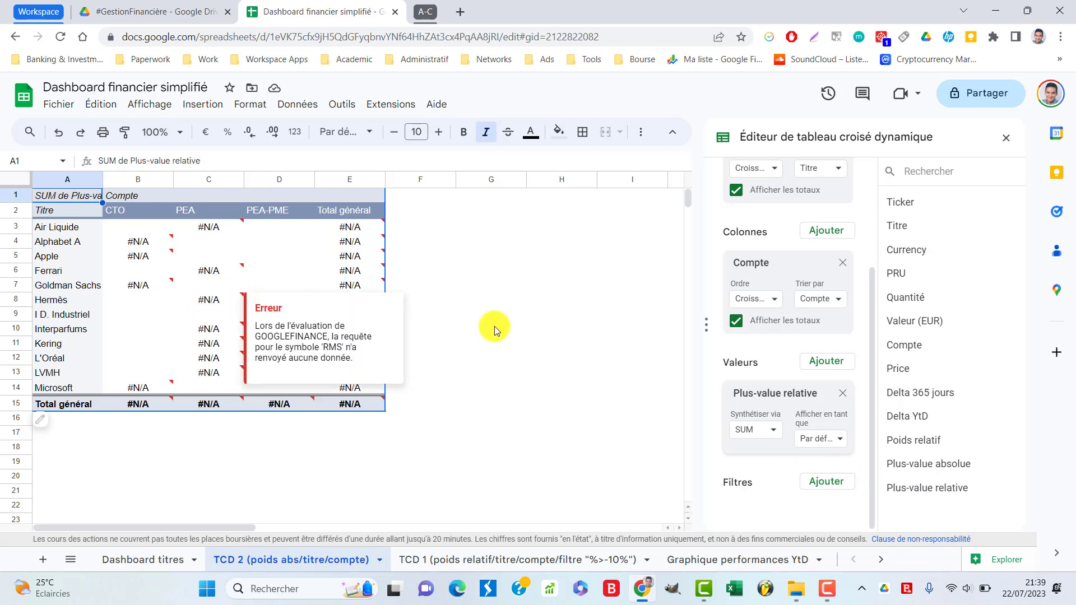
pyautogui.click(827, 483)
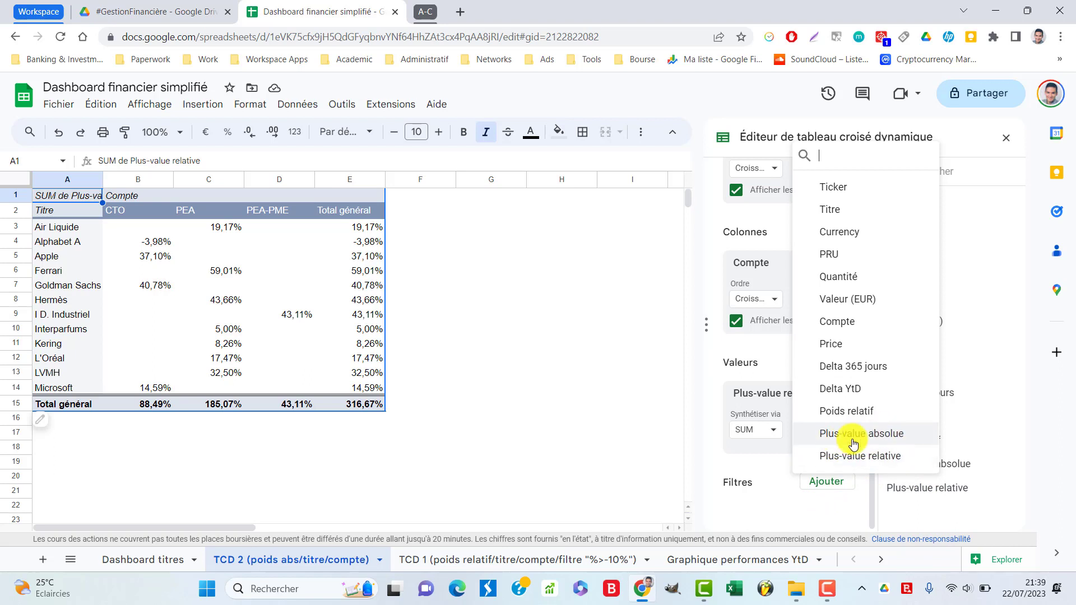
# - Rename the pivot table's sheet as "TCD 2 (poids rel/titre/compte)"
pyautogui.doubleClick(290, 562)
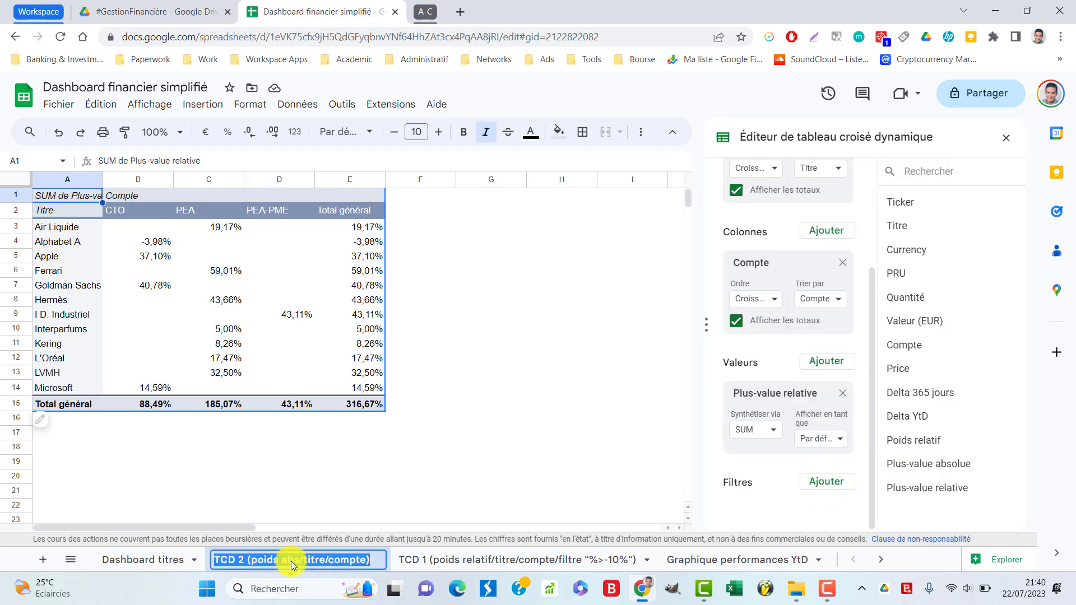
pyautogui.click(302, 560)
pyautogui.press('BackSpace')
pyautogui.press('BackSpace')
pyautogui.press('BackSpace')
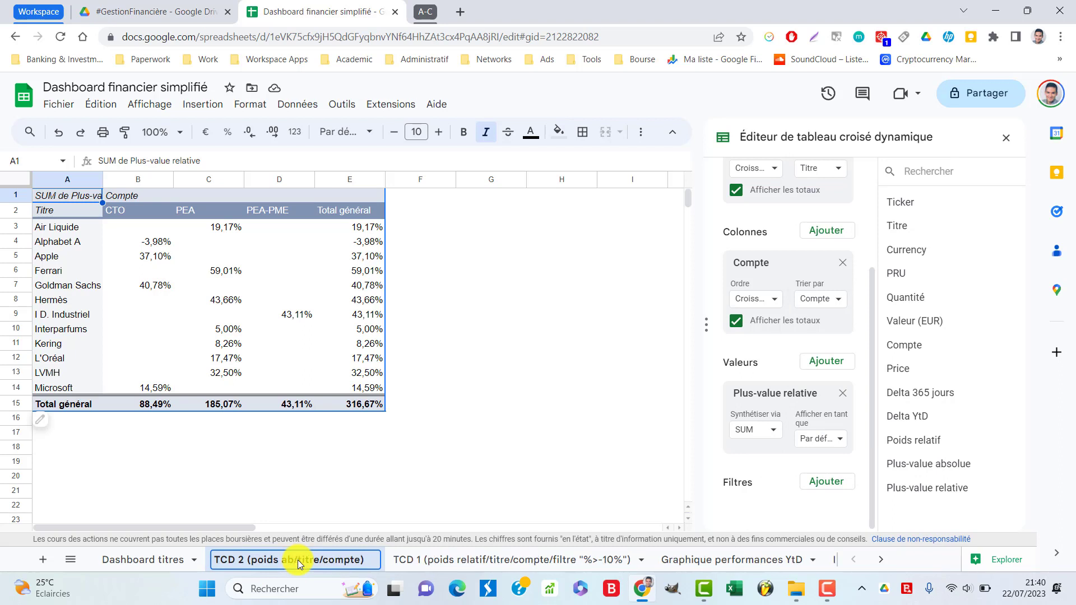
pyautogui.write('rel')
pyautogui.press('Return')
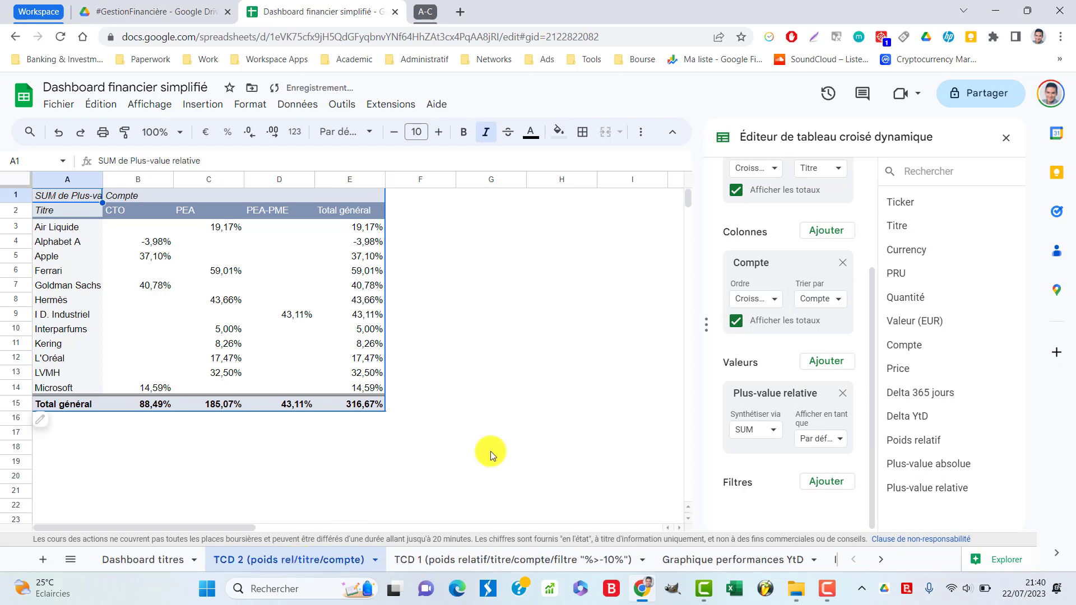
# - Add a Plus-value relative filter to the pivot table with the condition "Supérieur(e) à" and the value =20%
pyautogui.click(836, 493)
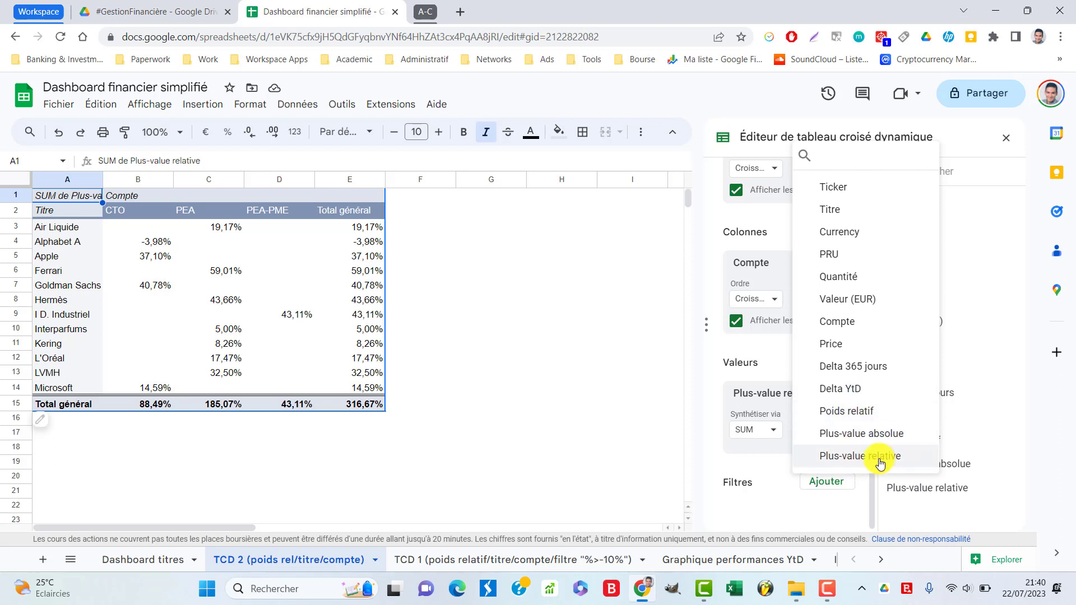
pyautogui.scroll(-1, 855, 477)
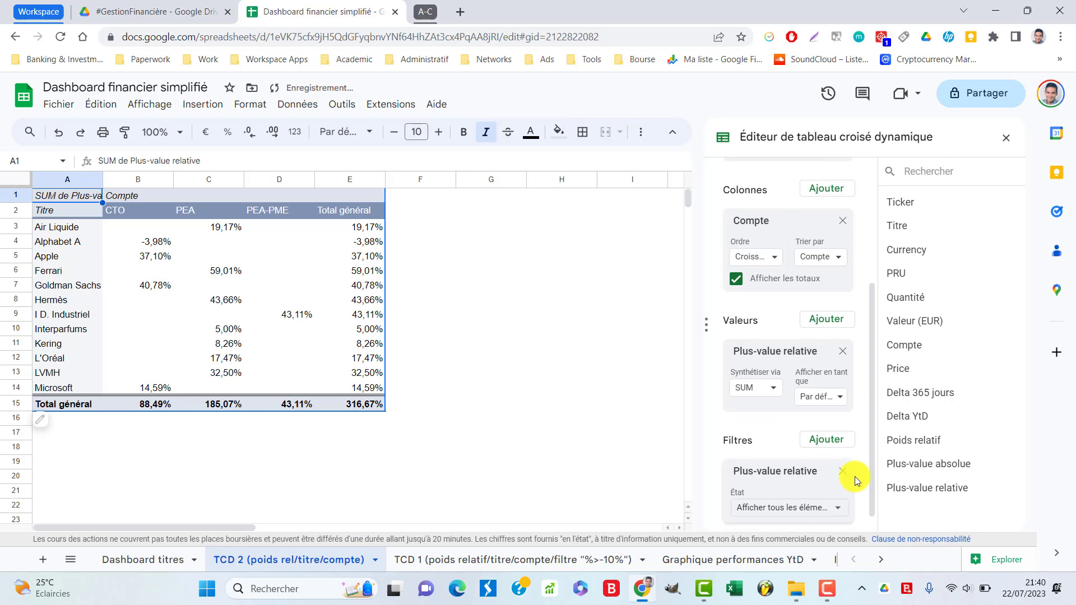
pyautogui.click(829, 486)
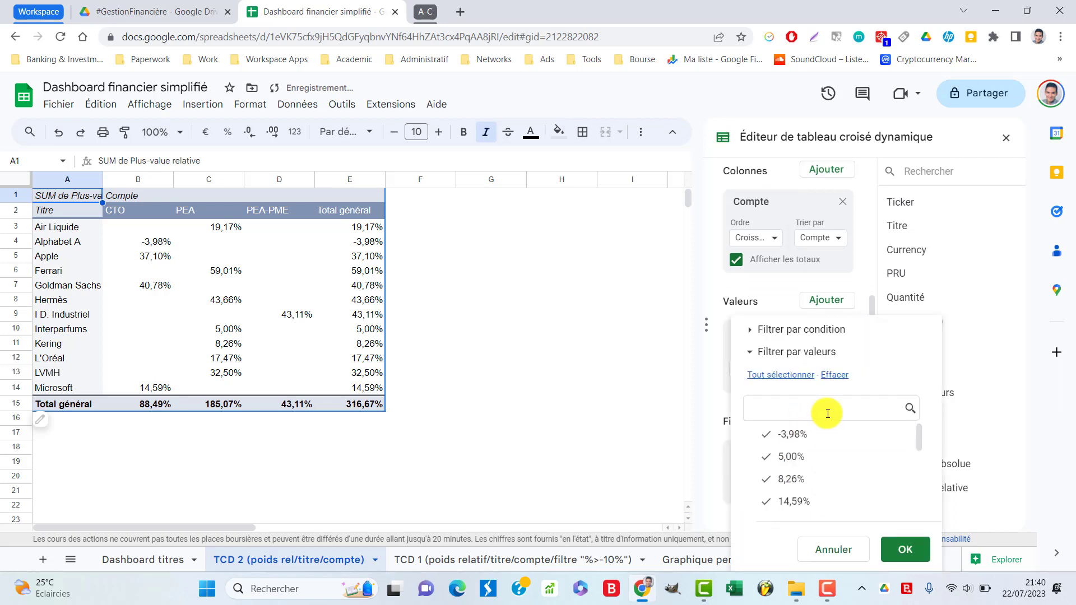
pyautogui.click(751, 330)
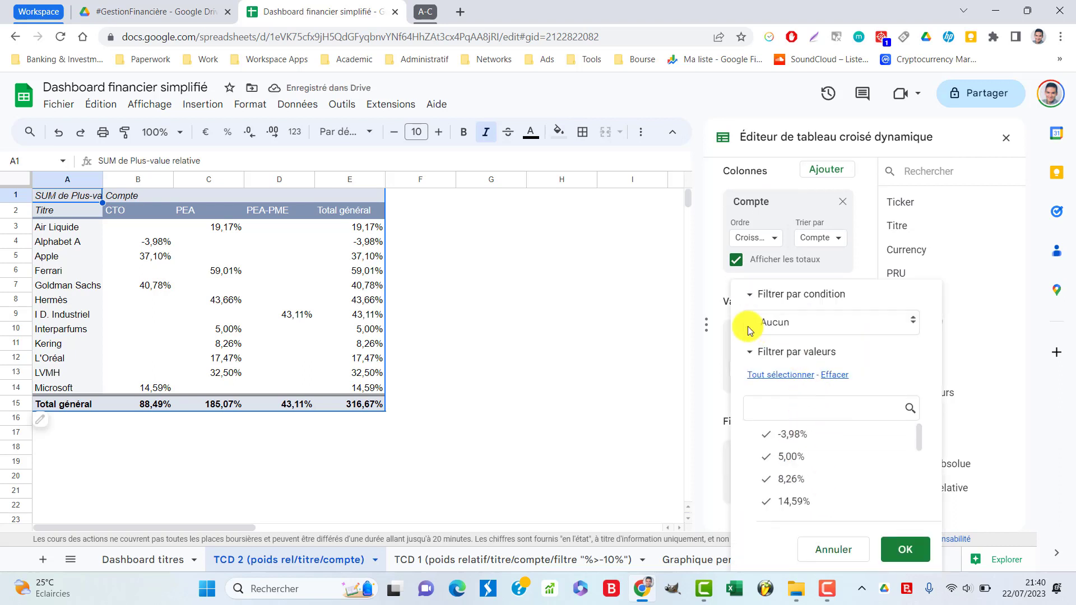
pyautogui.click(803, 324)
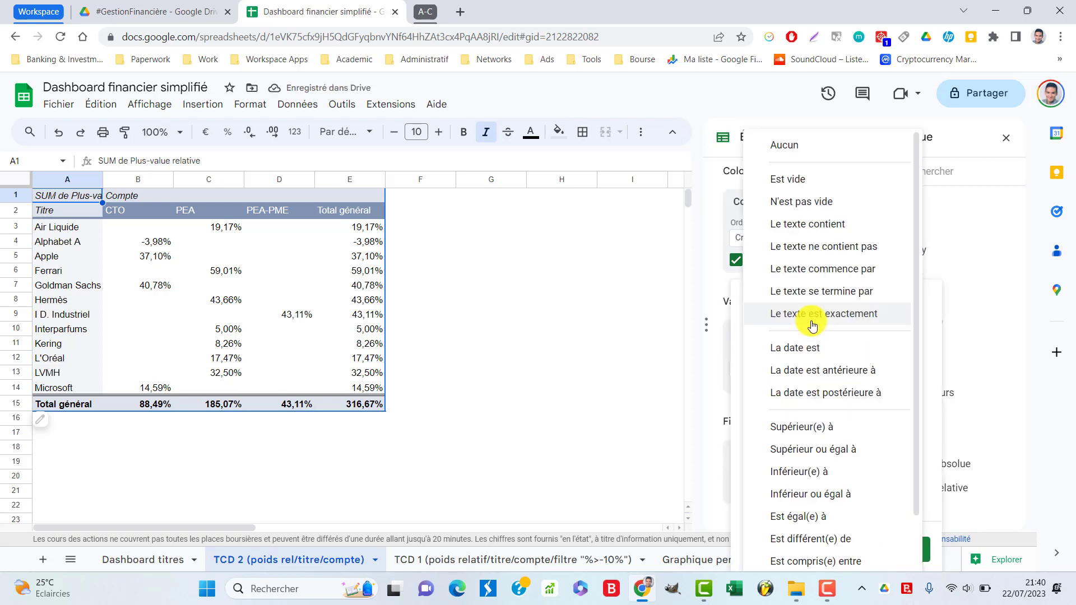
pyautogui.click(837, 427)
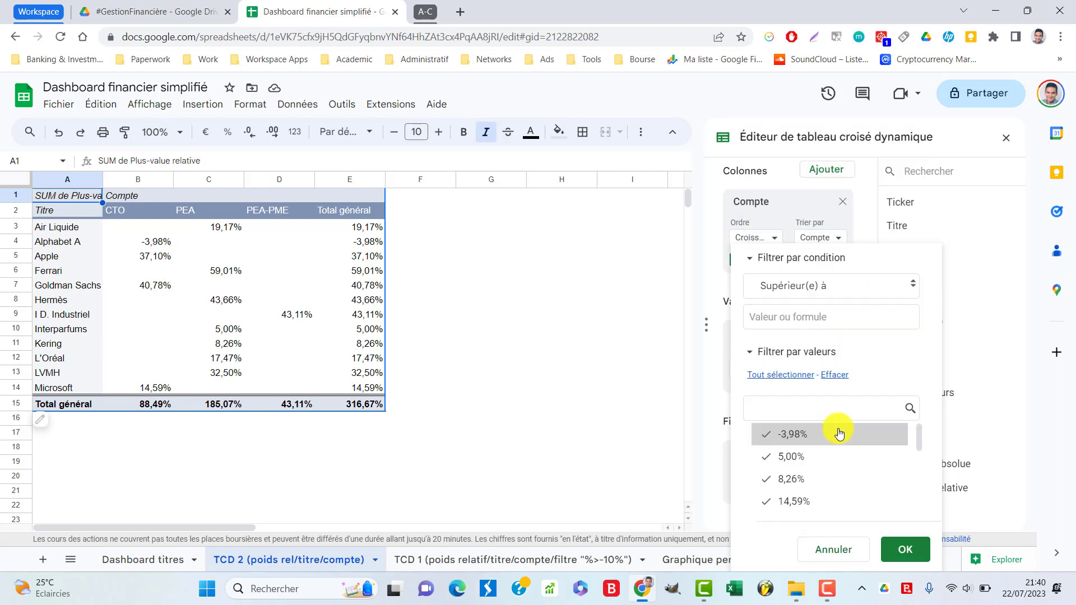
pyautogui.click(813, 322)
pyautogui.write('=')
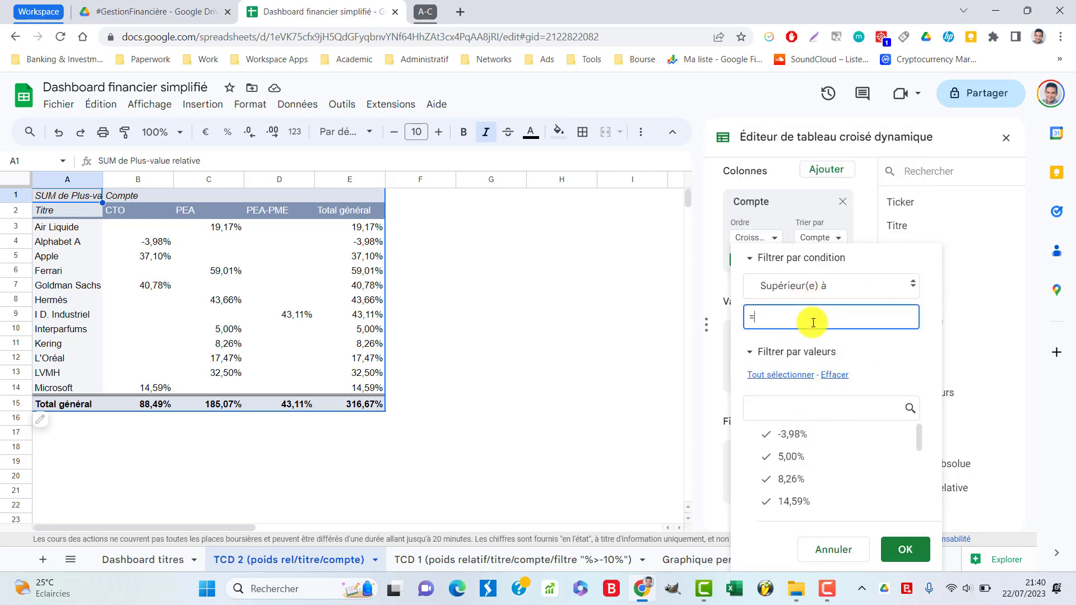
pyautogui.write('20%')
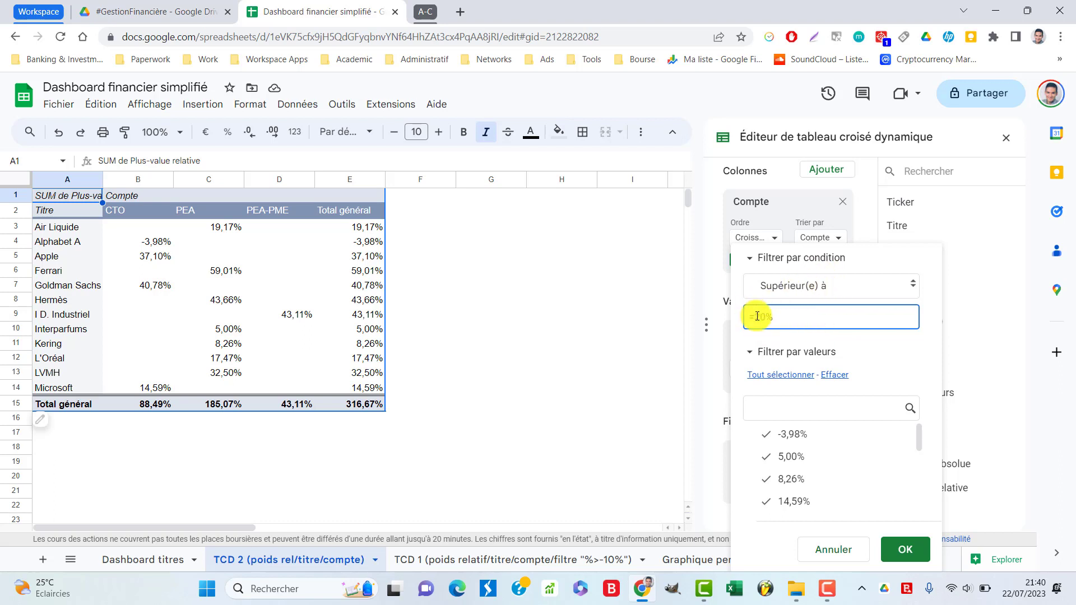
pyautogui.moveTo(755, 319); pyautogui.dragTo(747, 317)
pyautogui.click(907, 551)
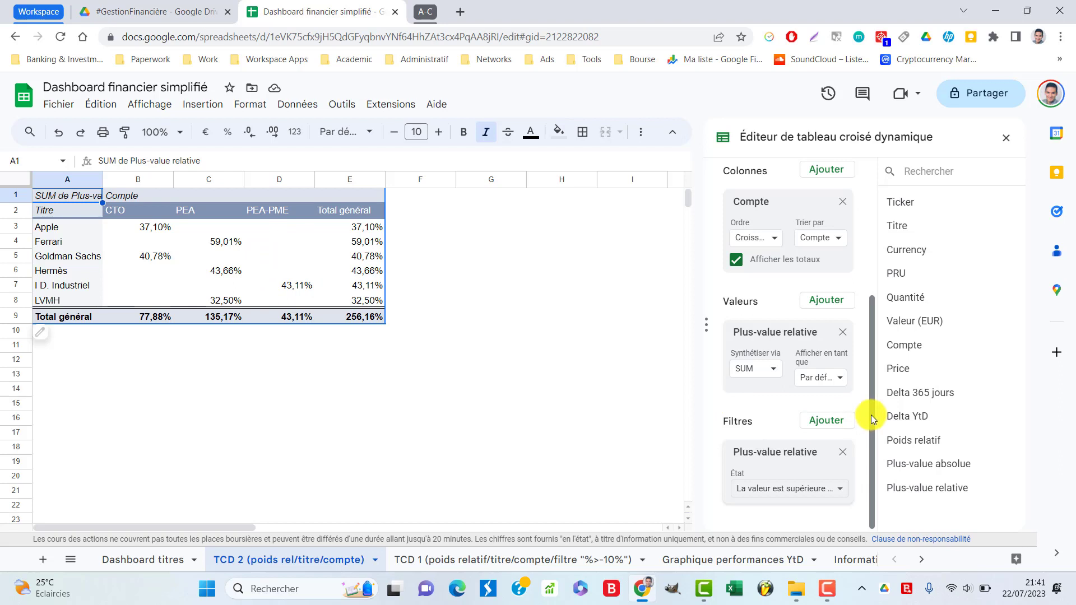
# - Remove the Plus-value relative filter from the pivot table
pyautogui.moveTo(871, 415); pyautogui.dragTo(865, 253)
pyautogui.moveTo(874, 309); pyautogui.dragTo(889, 430)
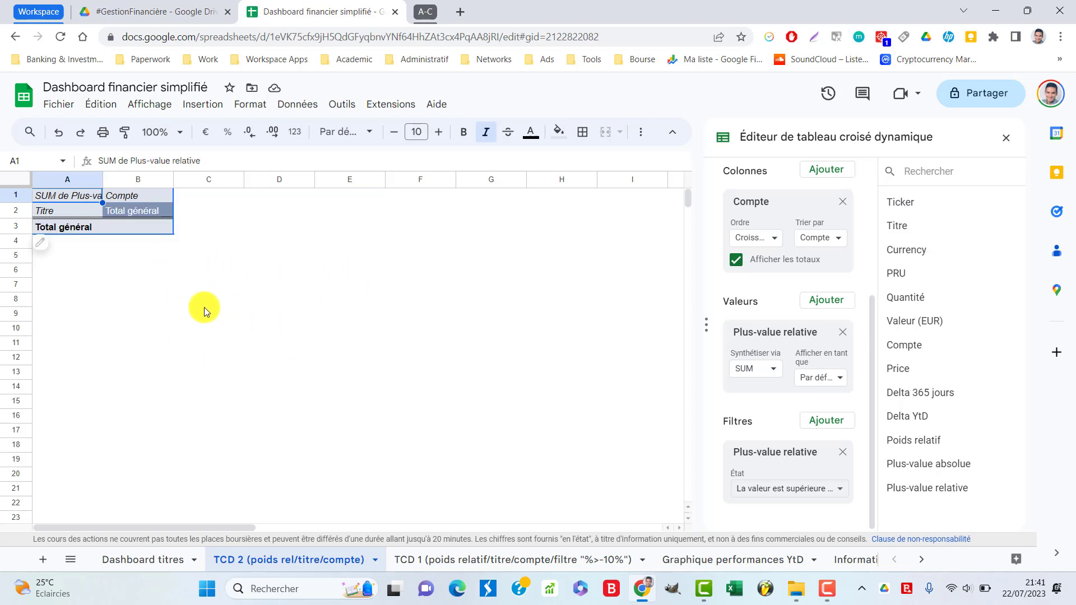
pyautogui.click(841, 452)
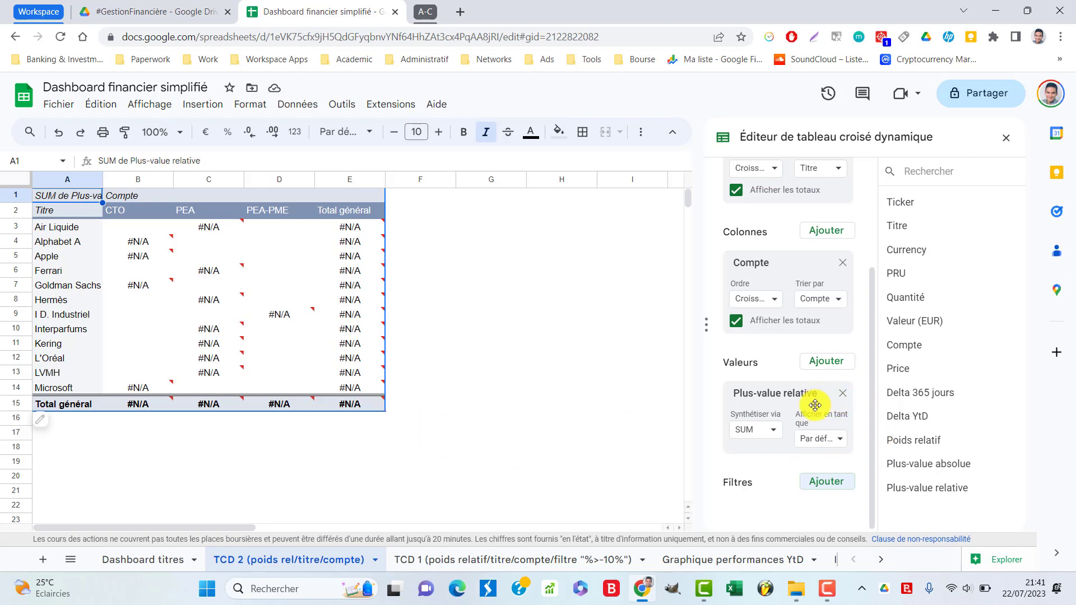
# - Review the pivot table's row, column, value and filter settings together with the fields available for it
pyautogui.scroll(2, 864, 348)
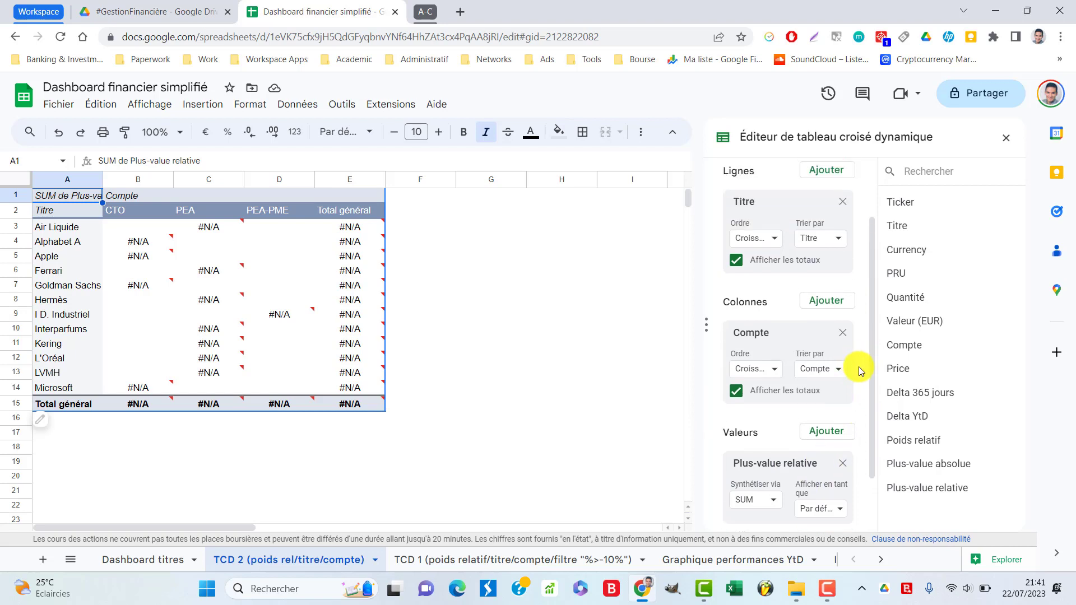
pyautogui.scroll(-2, 848, 394)
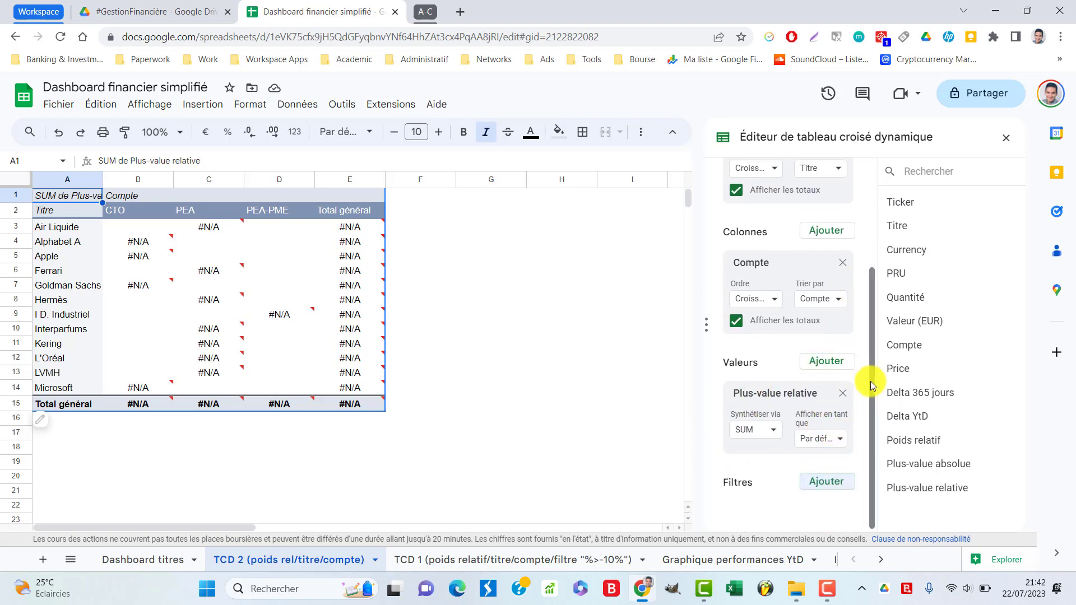
pyautogui.scroll(2, 869, 385)
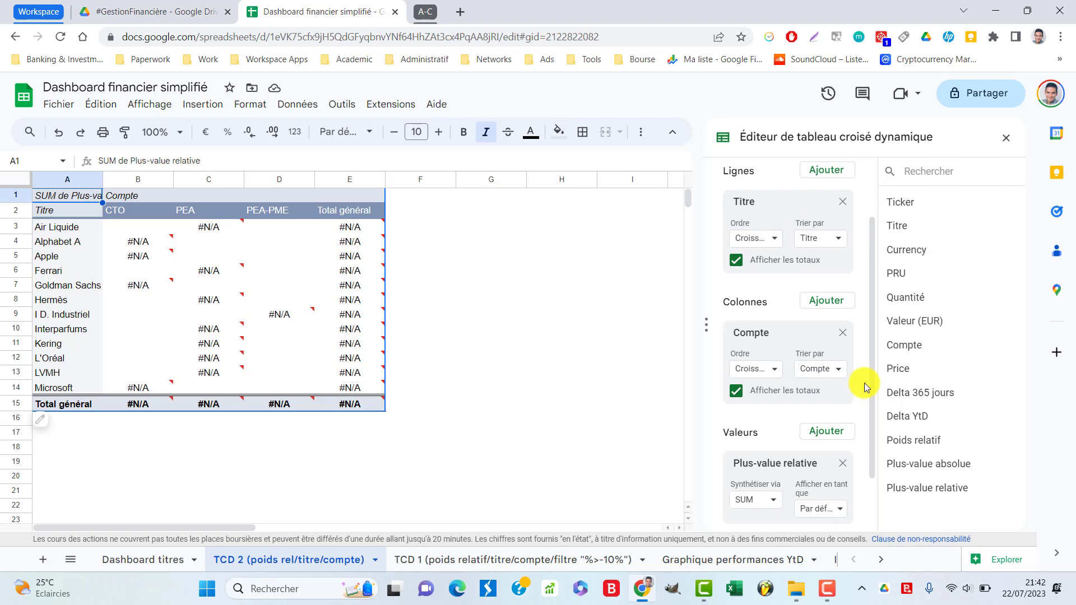
pyautogui.scroll(-1, 866, 387)
pyautogui.scroll(2, 867, 386)
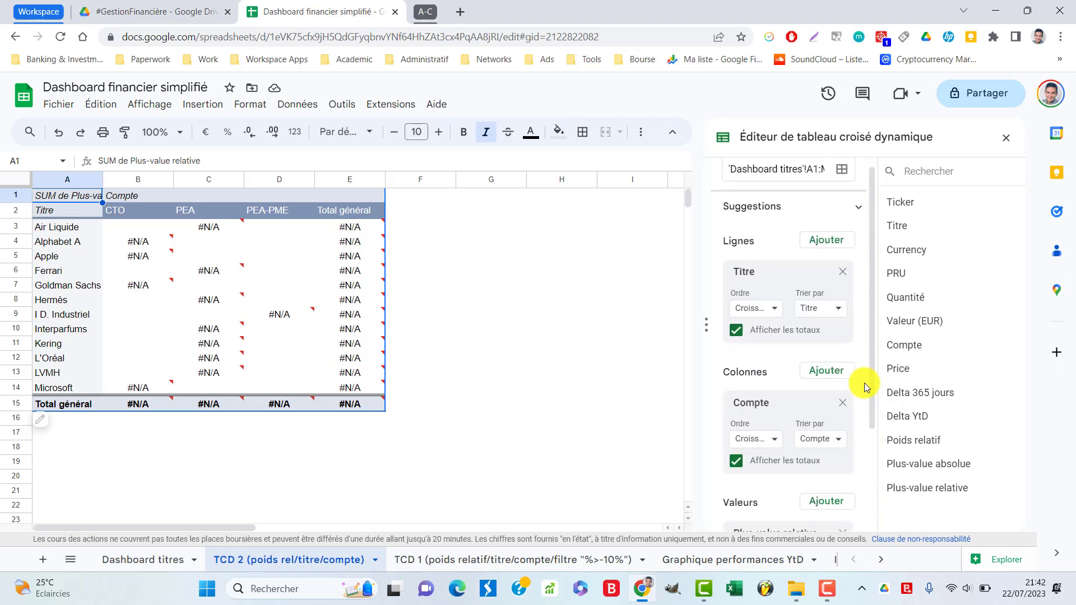
pyautogui.scroll(-1, 863, 386)
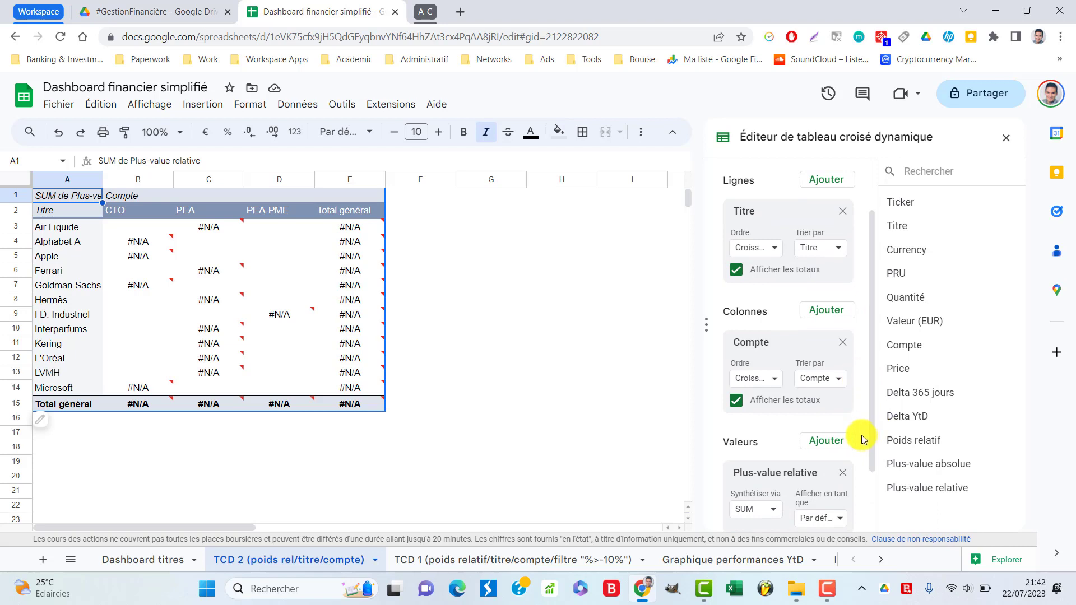
pyautogui.moveTo(331, 231)
pyautogui.scroll(-2, 869, 369)
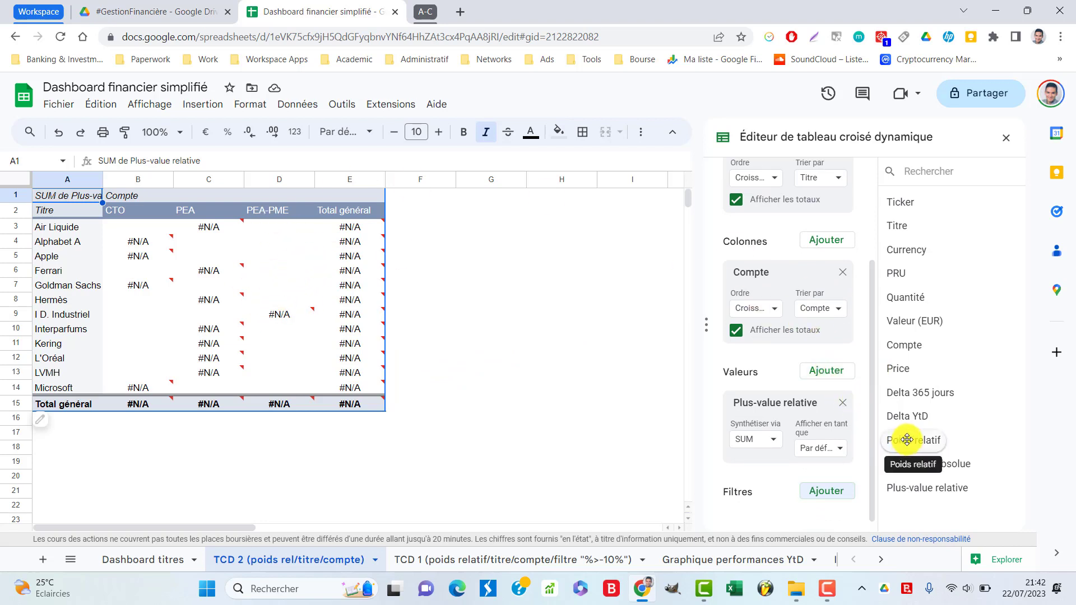
pyautogui.moveTo(904, 418); pyautogui.dragTo(372, 209)
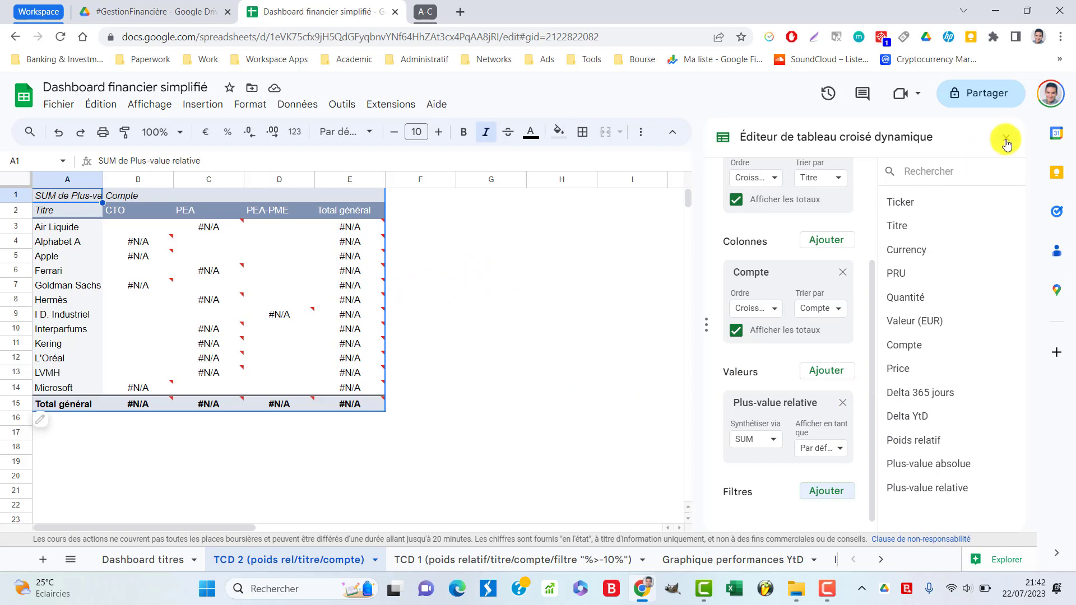
# - Close the pivot table editor, select an empty cell beside the table and reopen the editor
pyautogui.click(1006, 137)
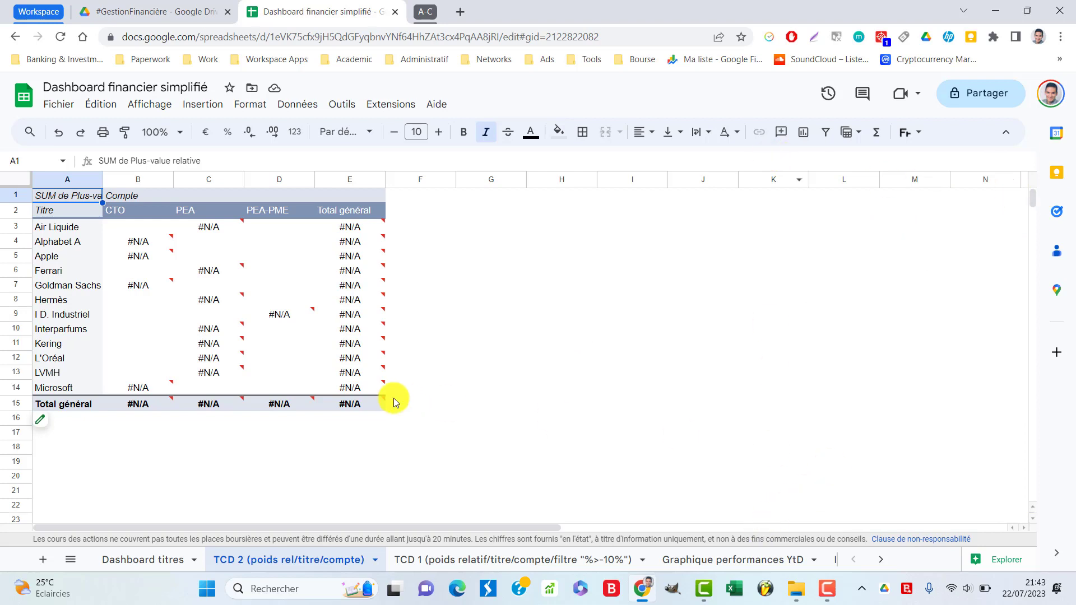
pyautogui.click(446, 401)
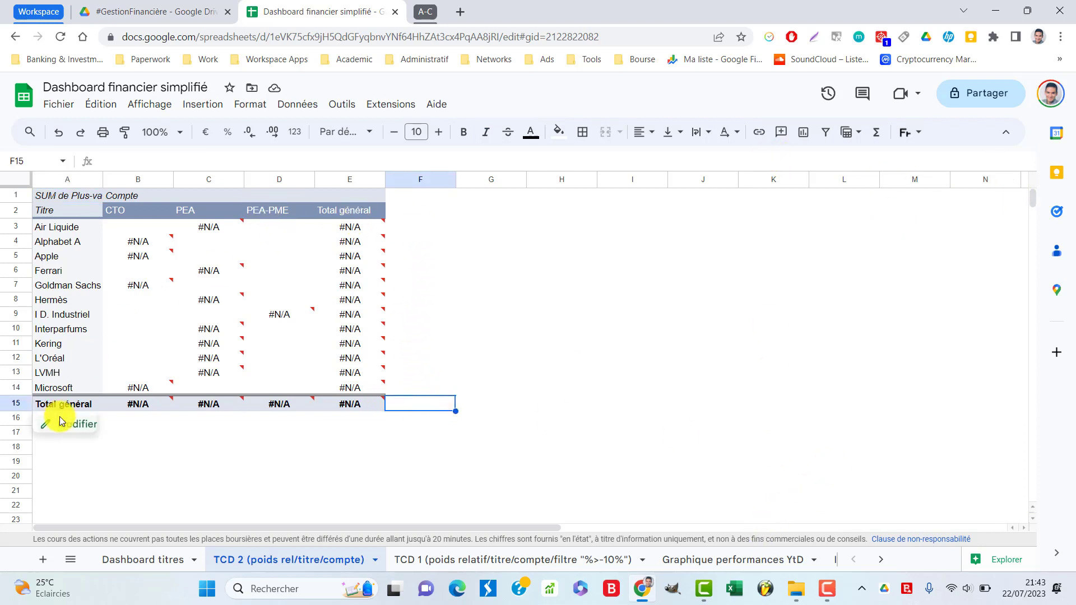
pyautogui.click(47, 426)
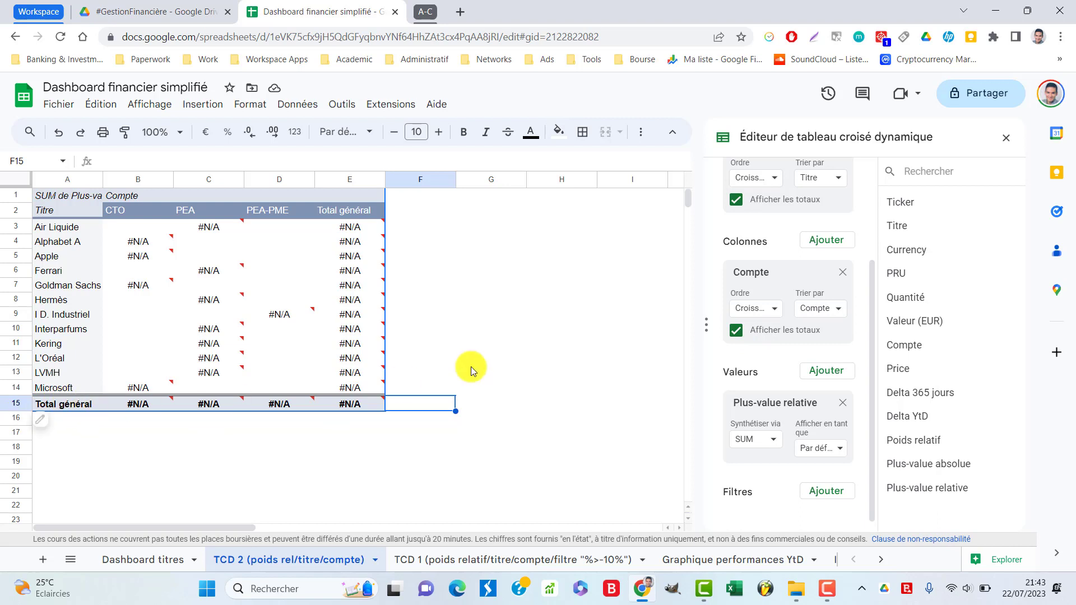
# - Turn off the displayed totals for the Compte columns and the Titre rows, and turn both back on
pyautogui.click(736, 331)
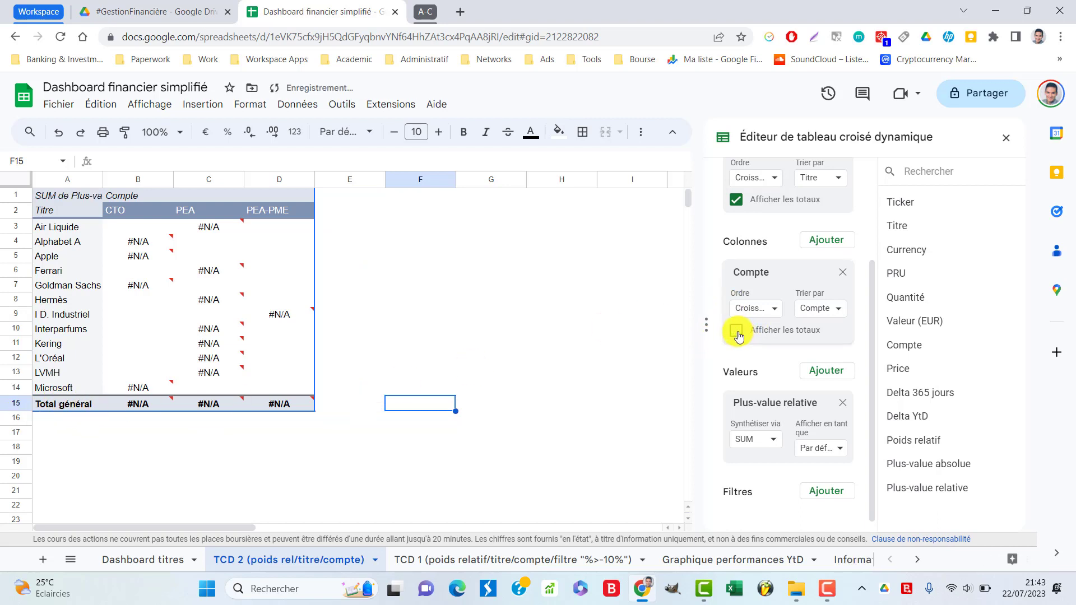
pyautogui.click(736, 200)
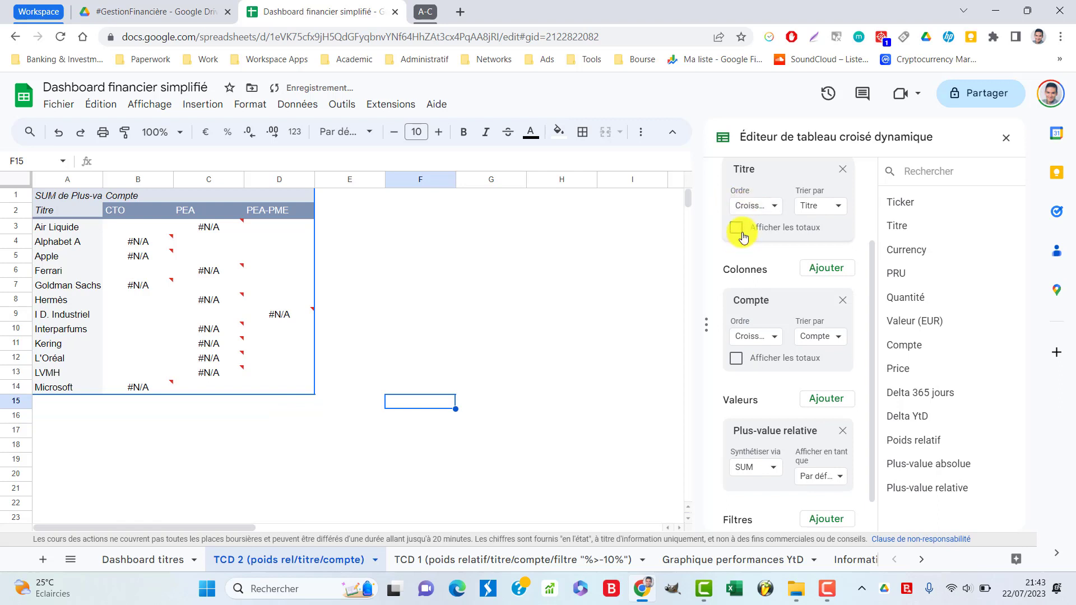
pyautogui.click(738, 229)
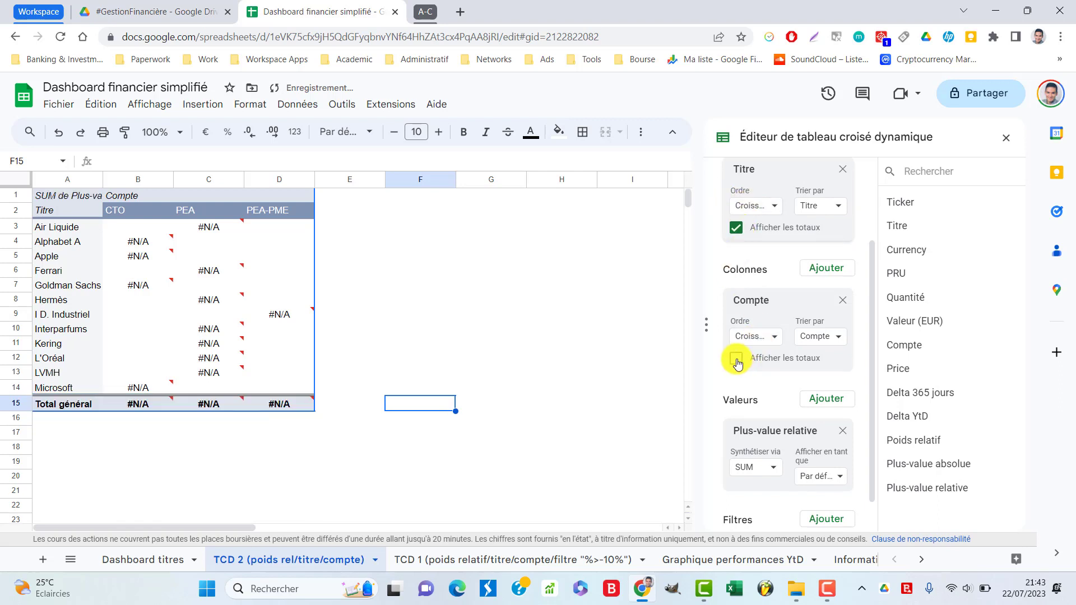
pyautogui.click(737, 362)
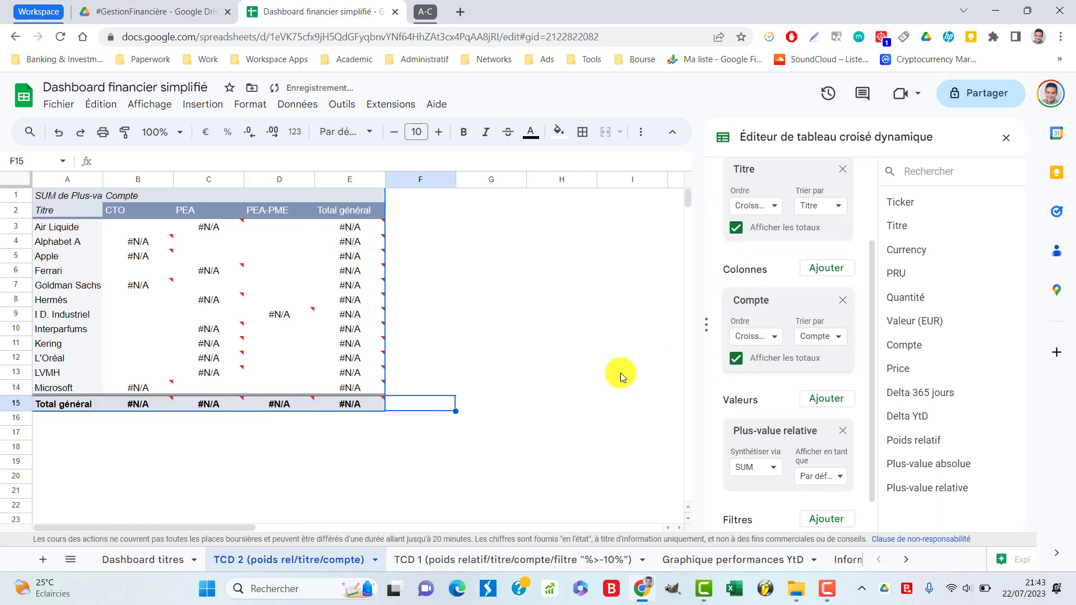
# - Review the pivot table's grand totals and its row, column and value settings, and close the editor
pyautogui.moveTo(351, 406)
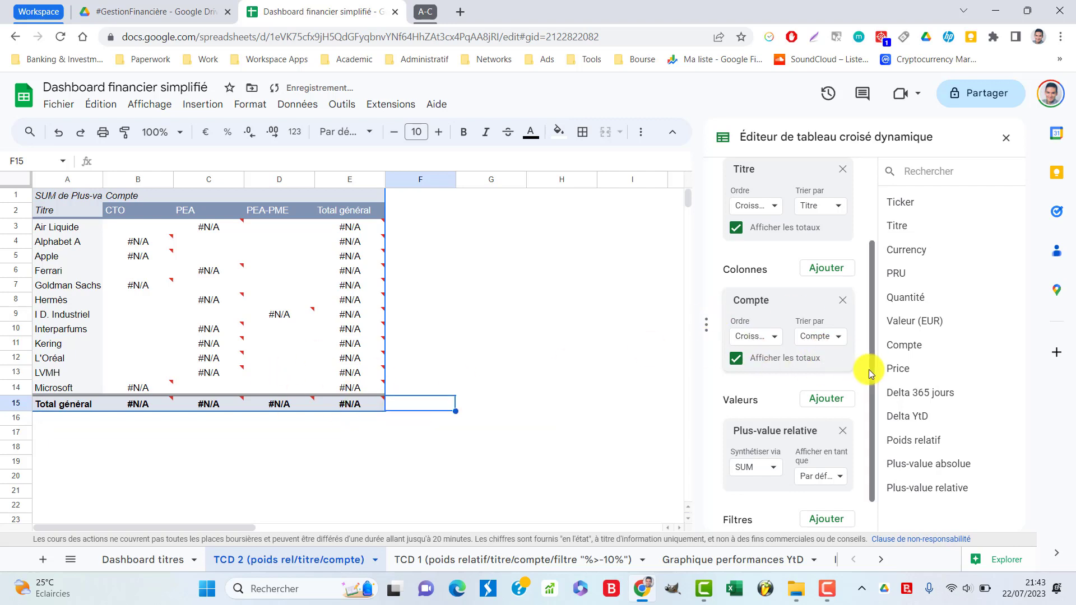
pyautogui.moveTo(869, 370); pyautogui.dragTo(869, 368)
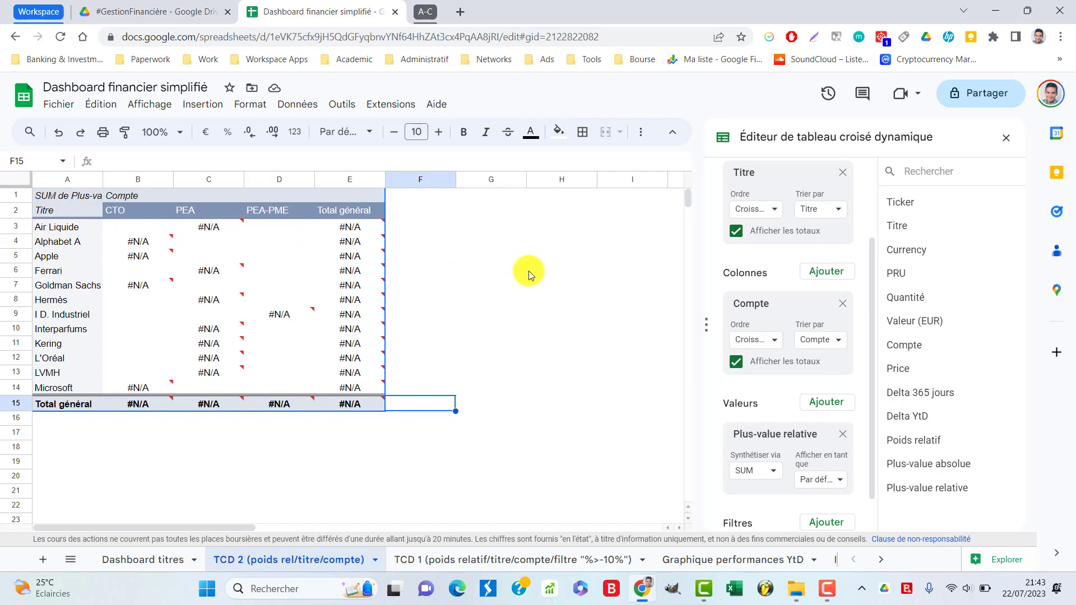
pyautogui.scroll(-1, 822, 397)
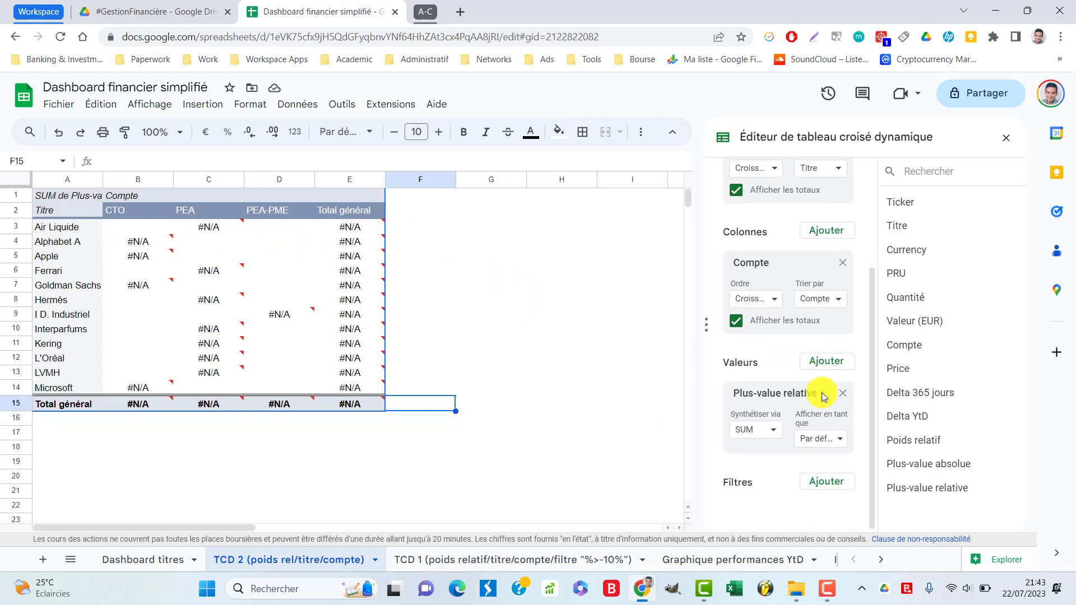
pyautogui.scroll(2, 824, 392)
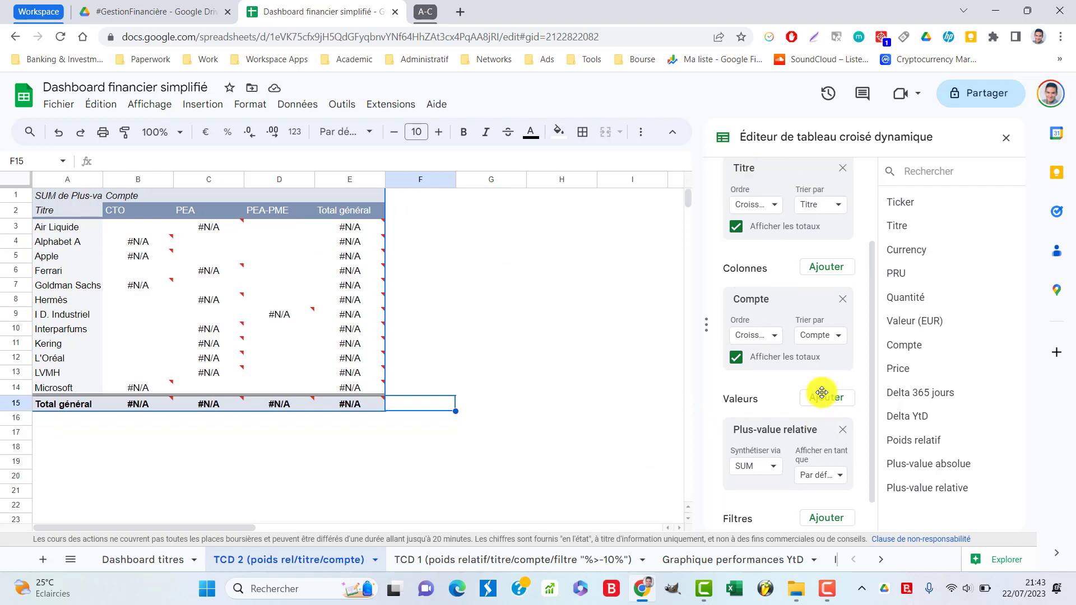
pyautogui.click(1005, 138)
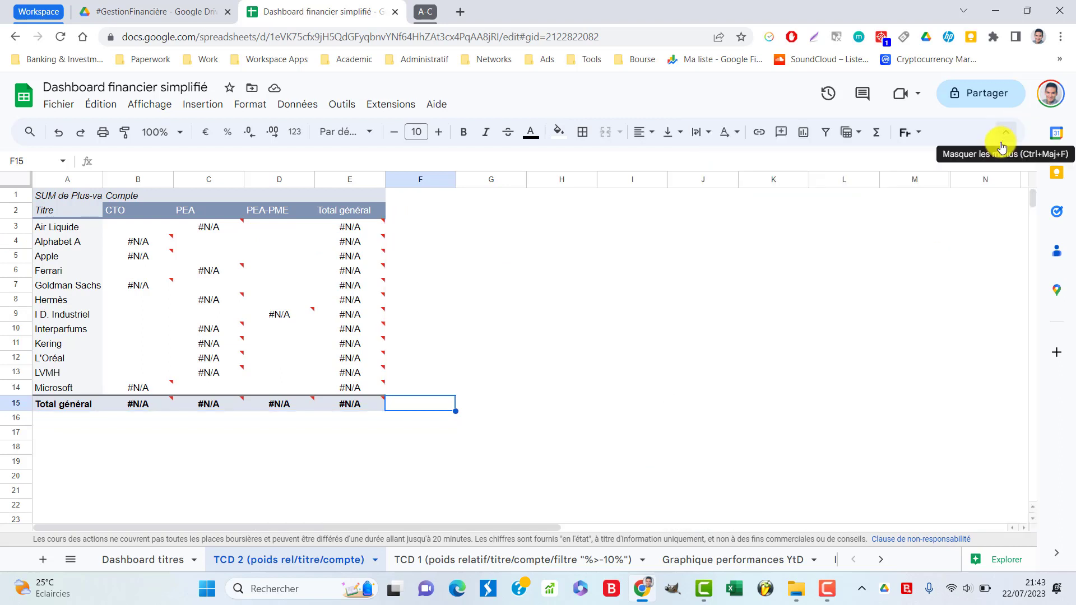
# - Change the pivot table's title in cell A1 to "Plus-value relative par titre par compte"
pyautogui.click(70, 198)
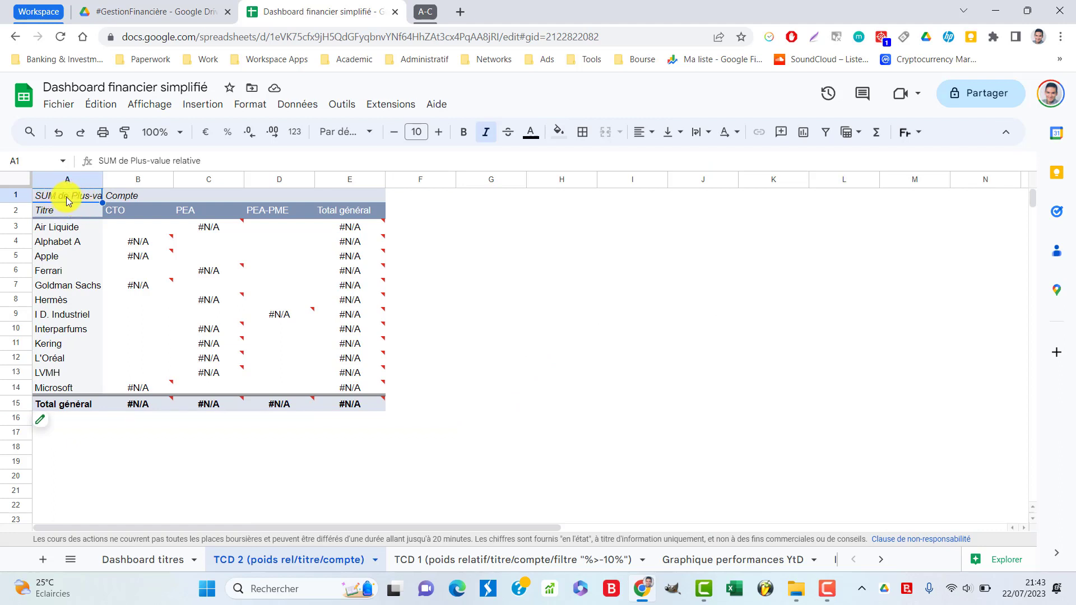
pyautogui.click(131, 161)
pyautogui.hotkey('shift', 'Home')
pyautogui.press('BackSpace')
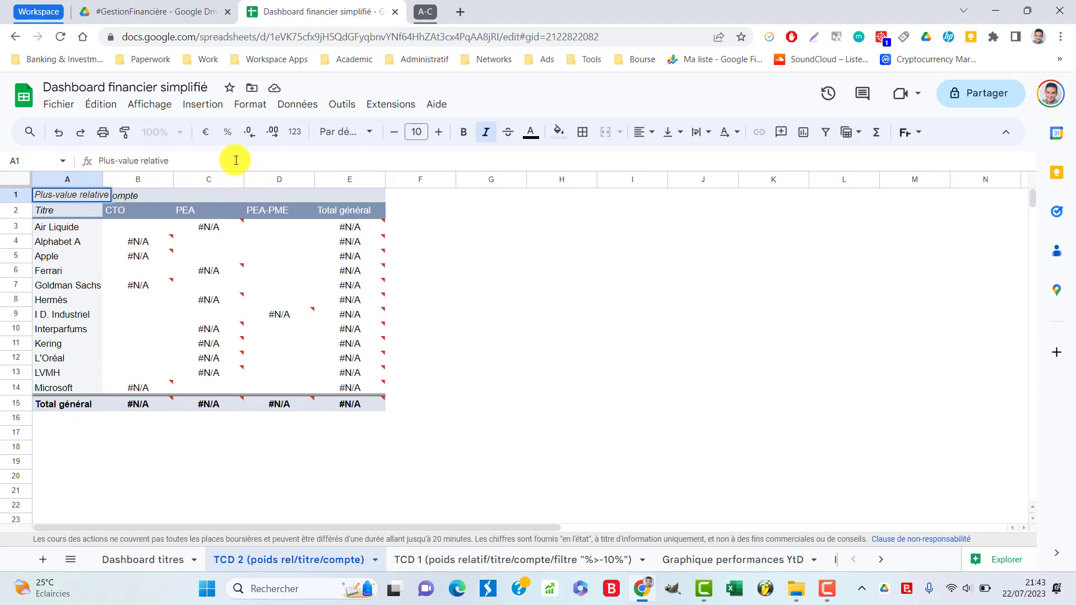
pyautogui.press('End')
pyautogui.write('par titre')
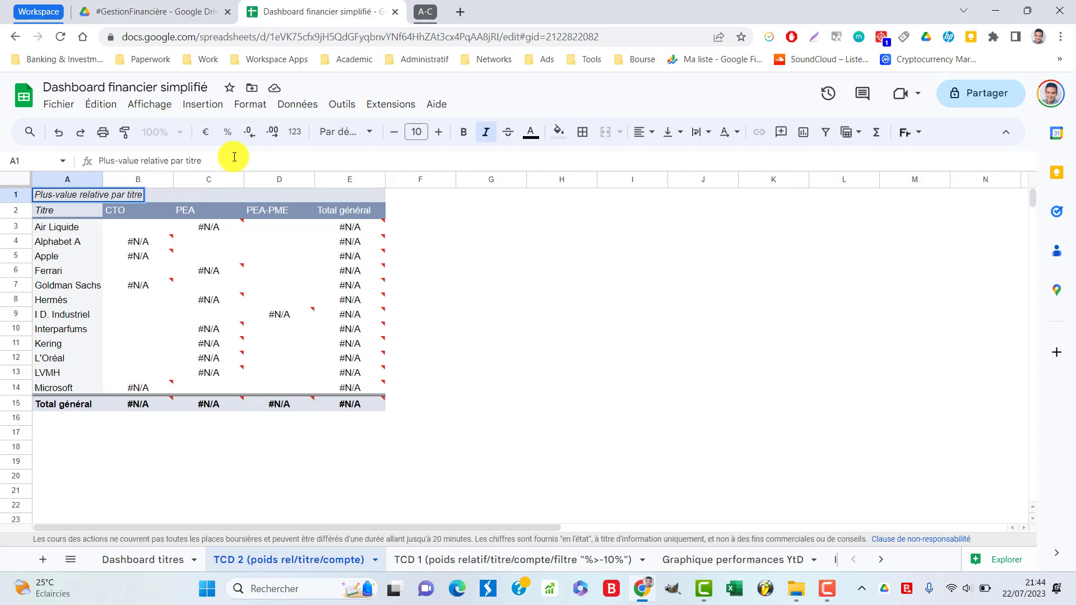
pyautogui.write(' par compte')
pyautogui.press('Return')
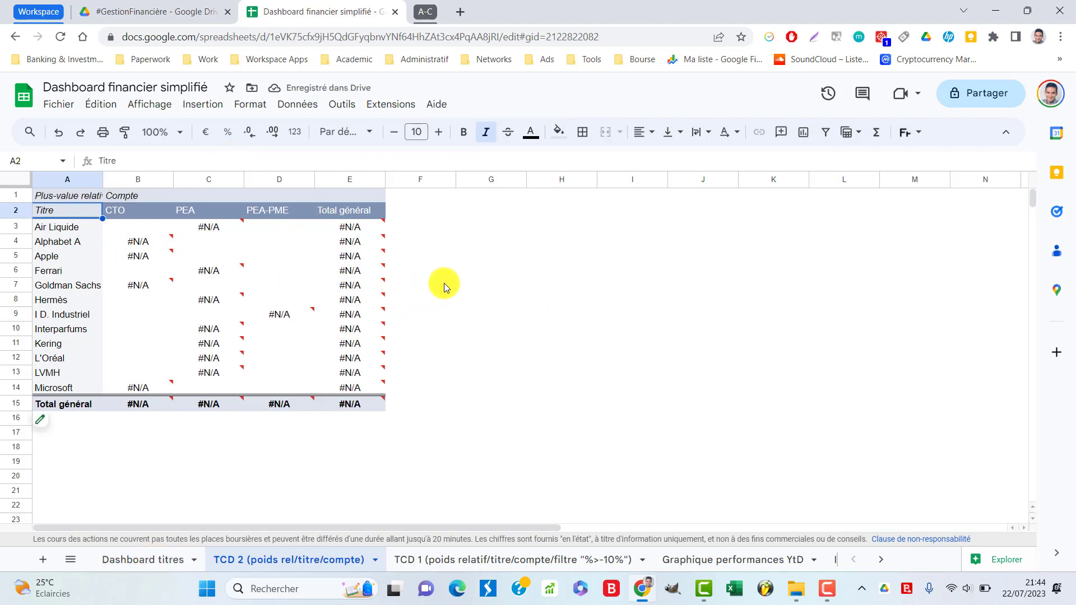
# - Reload the spreadsheet and select the whole pivot table, A1:E15
pyautogui.click(61, 40)
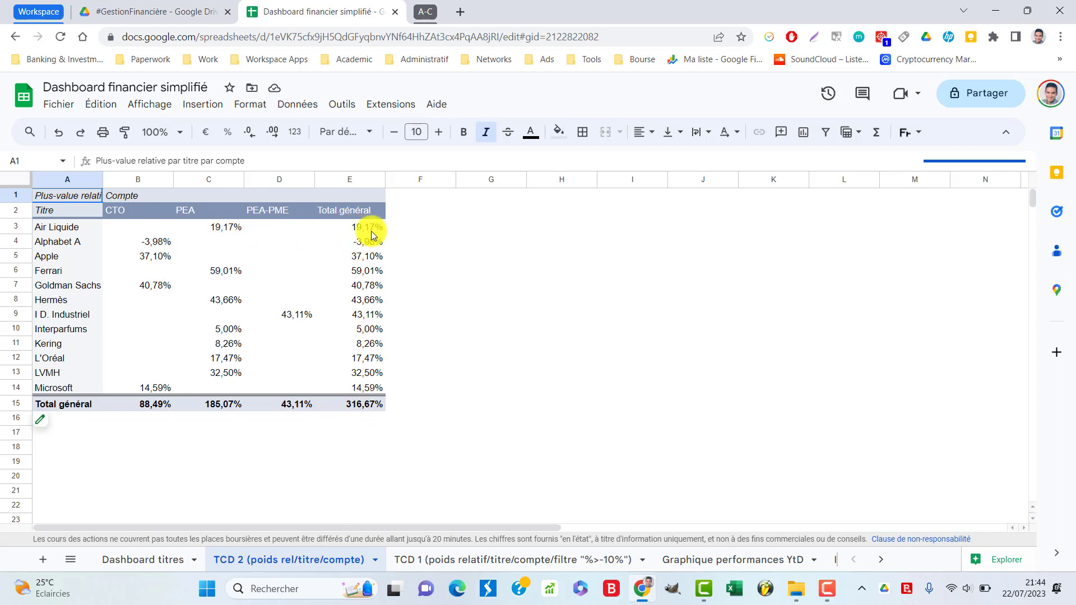
pyautogui.click(268, 285)
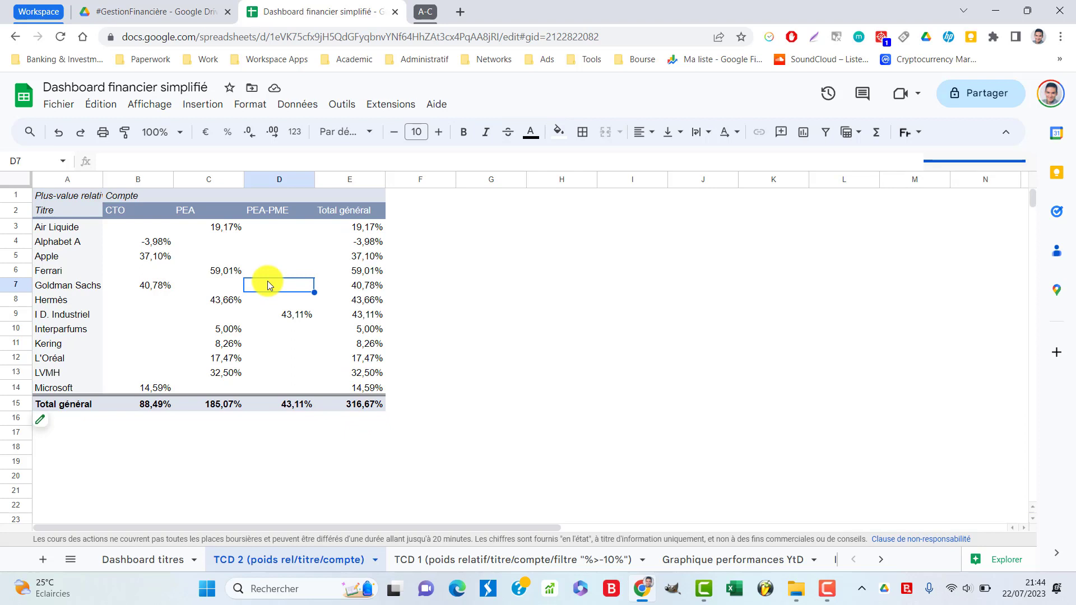
pyautogui.hotkey('ctrl', 'a')
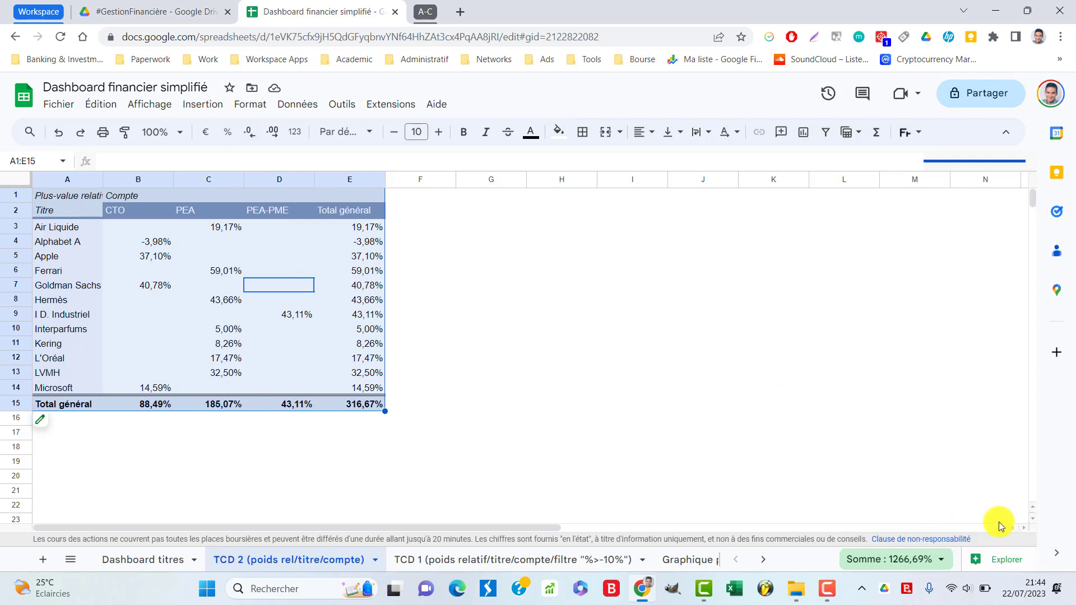
# - Examine the statistics and suggested charts that Explorer offers for the selected pivot table, and close Explorer
pyautogui.click(1000, 559)
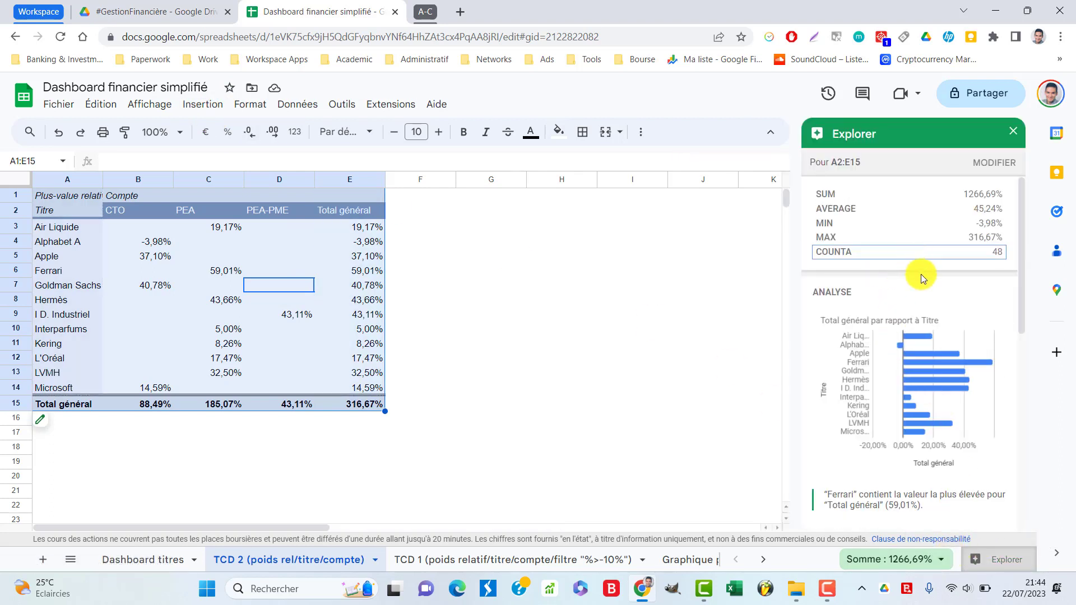
pyautogui.scroll(-8, 922, 278)
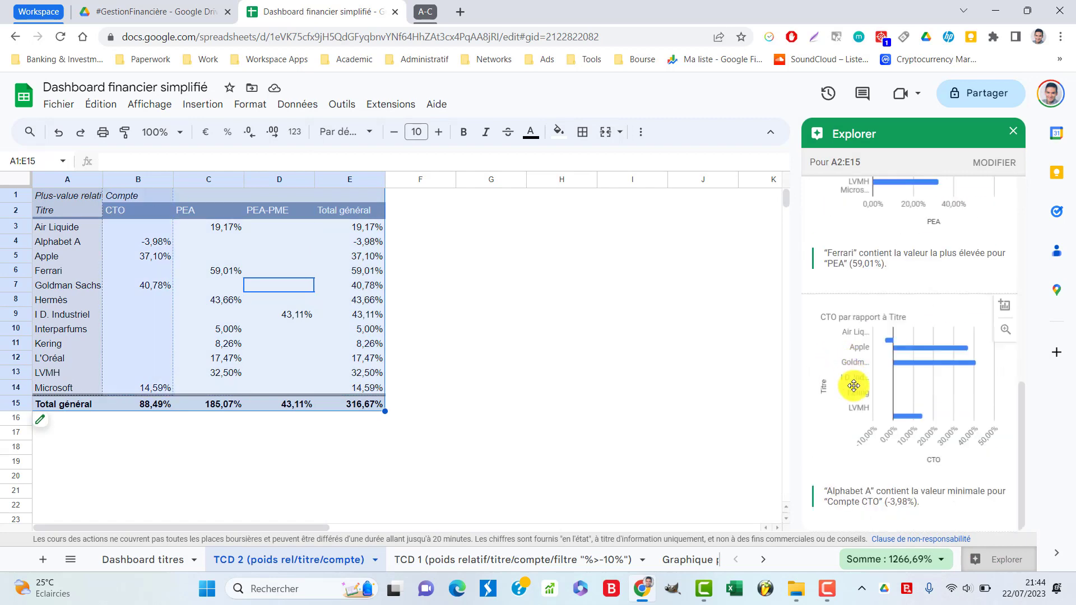
pyautogui.scroll(8, 891, 413)
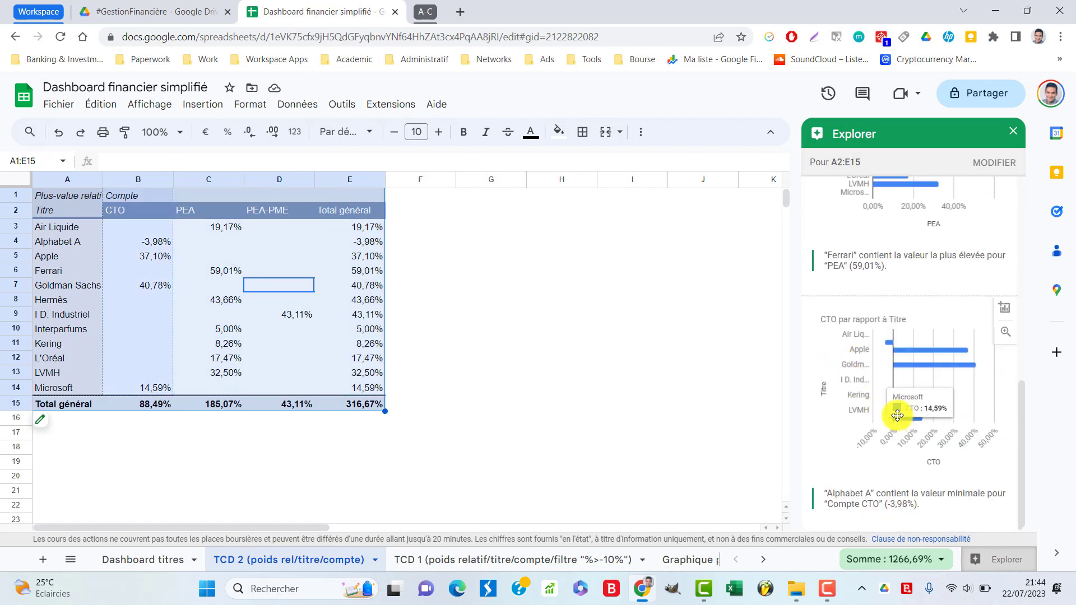
pyautogui.click(1012, 134)
# - Insert a column chart from the pivot table range A1:E15 and place it roughly over columns E to J, from row 2
pyautogui.click(202, 104)
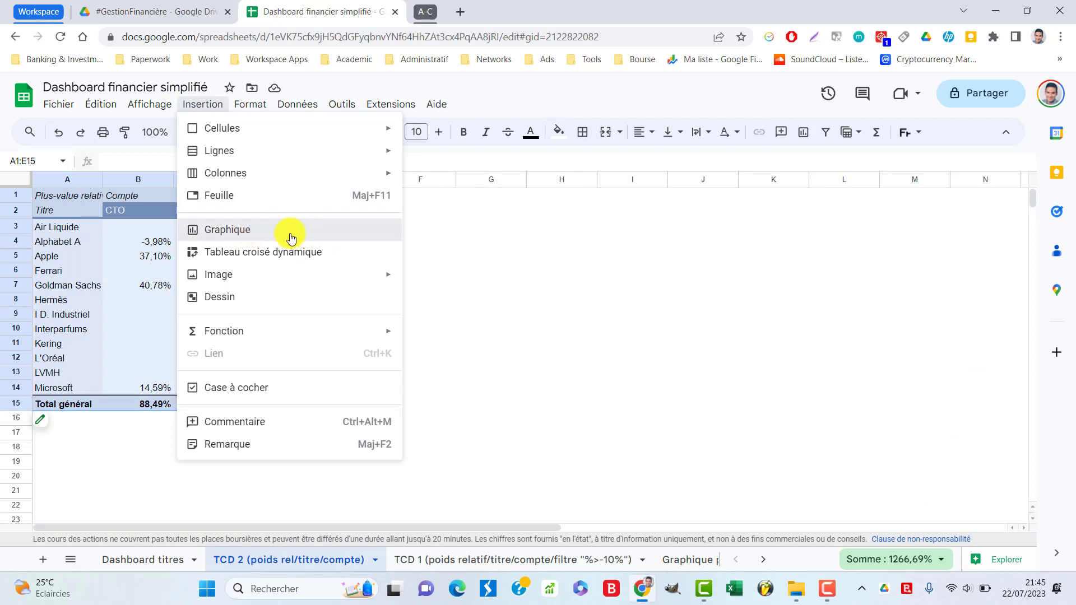
pyautogui.click(263, 234)
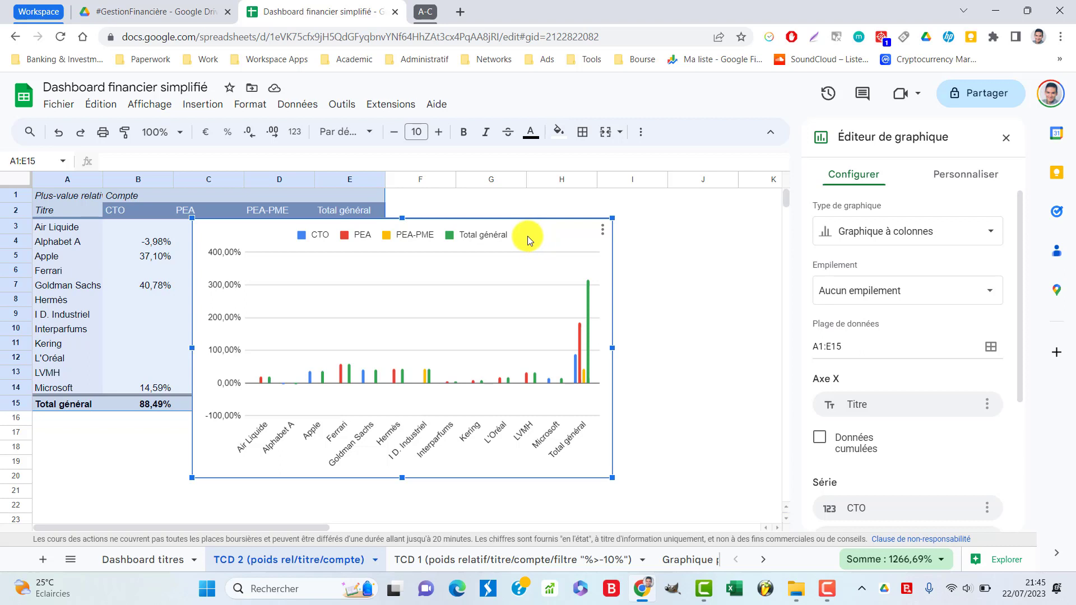
pyautogui.moveTo(527, 237); pyautogui.dragTo(639, 221)
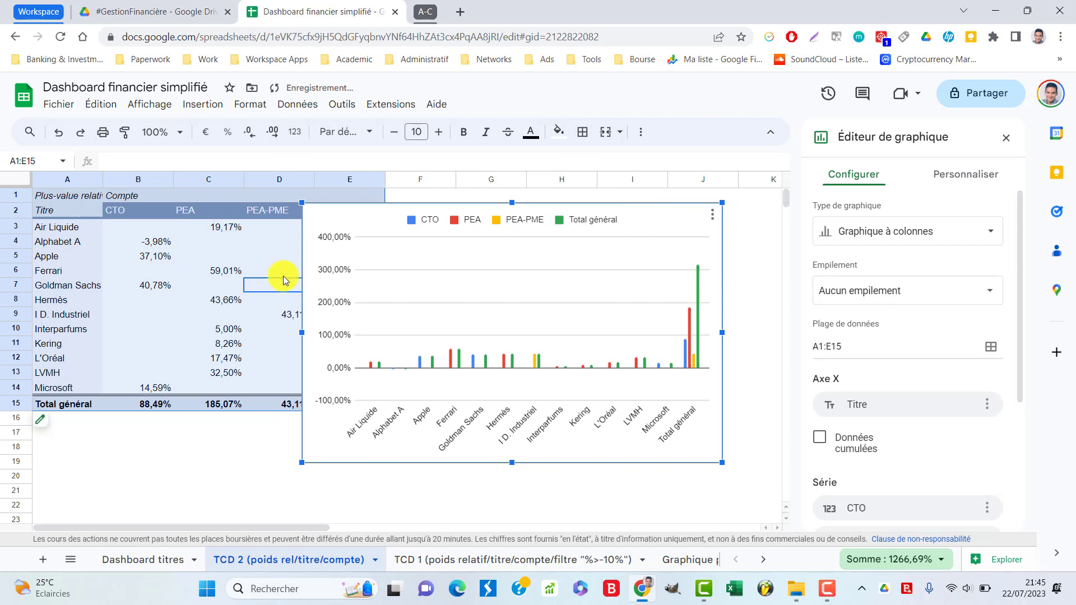
# - Look at the new chart's available actions and the bubble chart on the "Graphique performances YtD" sheet, and return to the TCD 2 sheet
pyautogui.click(712, 216)
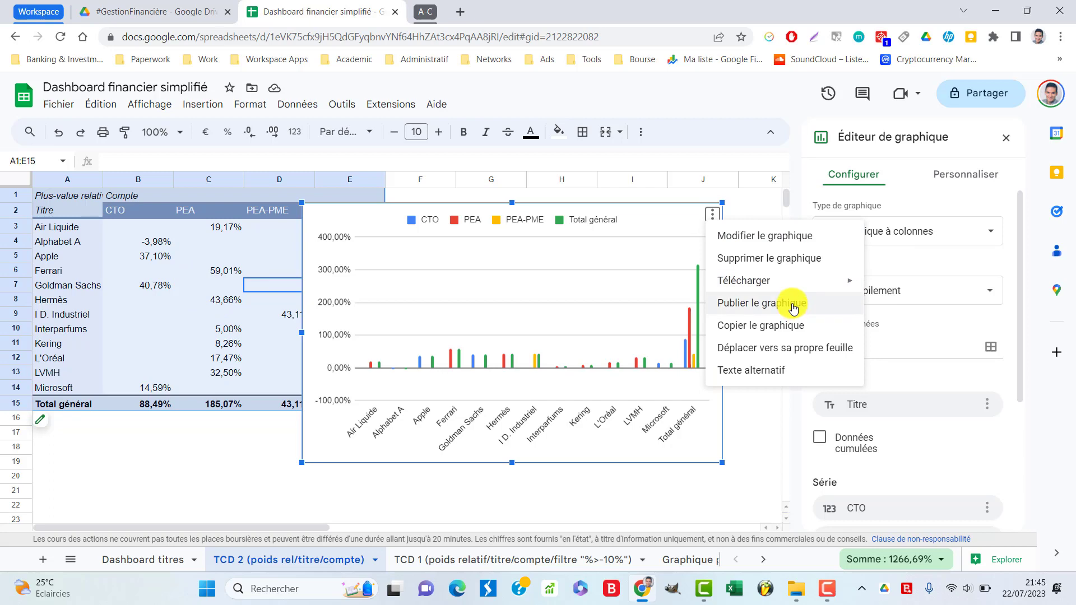
pyautogui.click(670, 216)
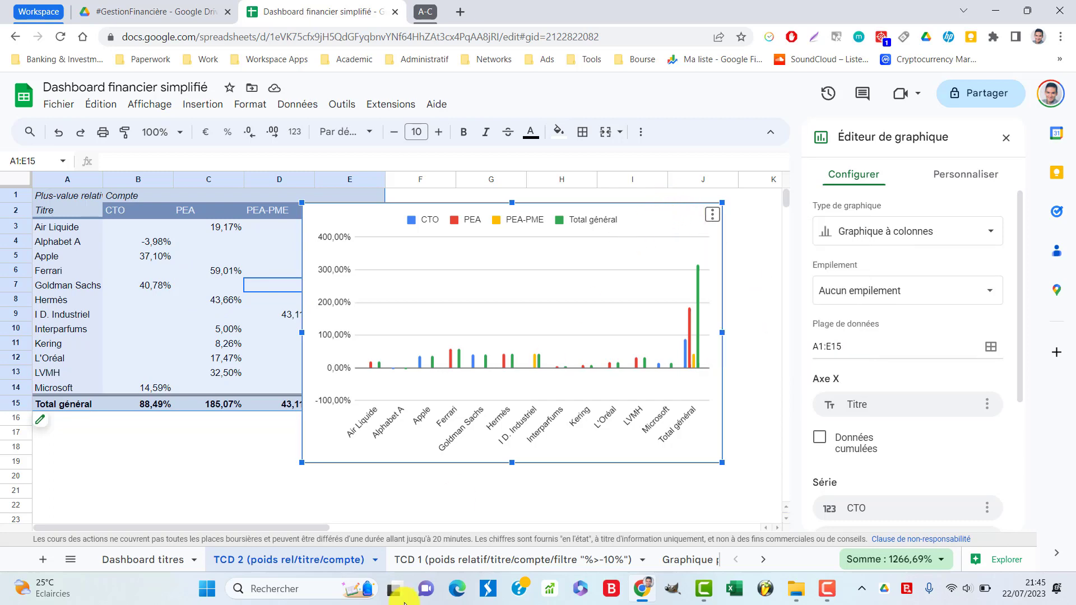
pyautogui.click(695, 562)
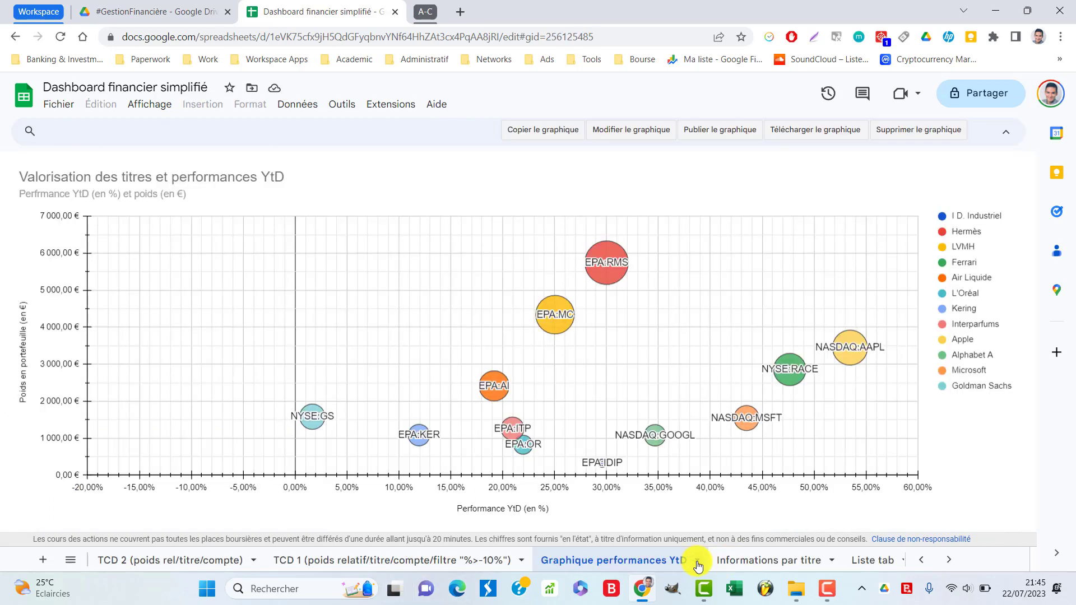
pyautogui.moveTo(855, 354)
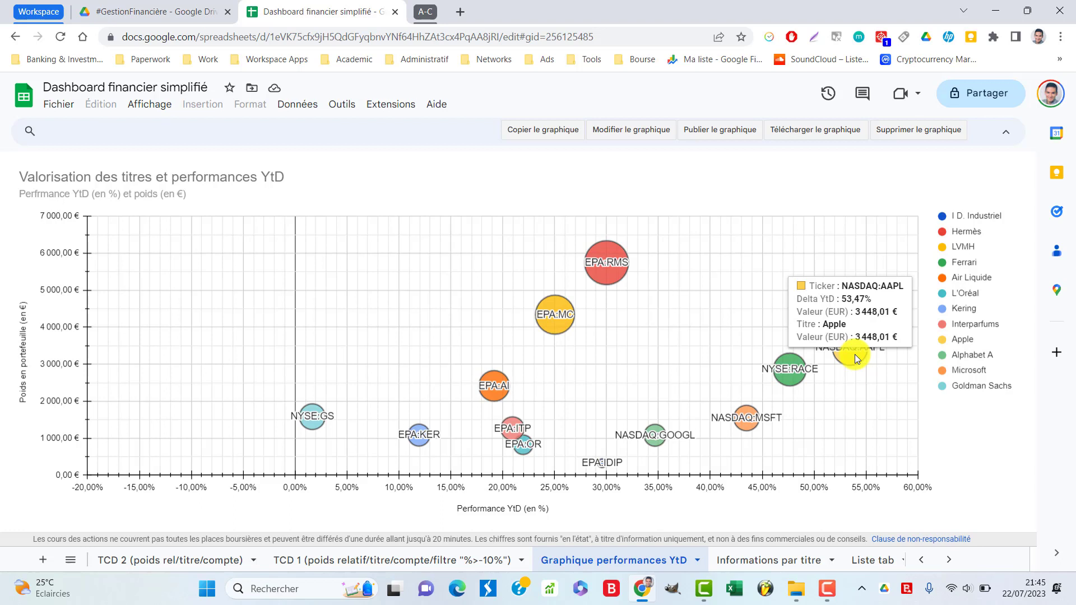
pyautogui.click(190, 567)
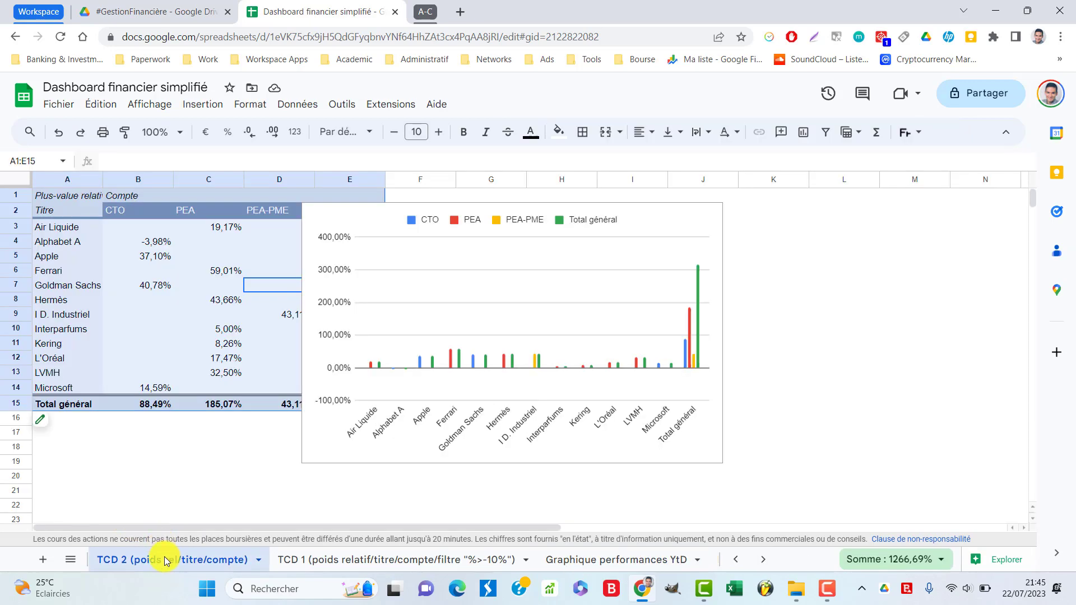
# - Open the column chart for editing and remove the Total général series from it
pyautogui.click(627, 217)
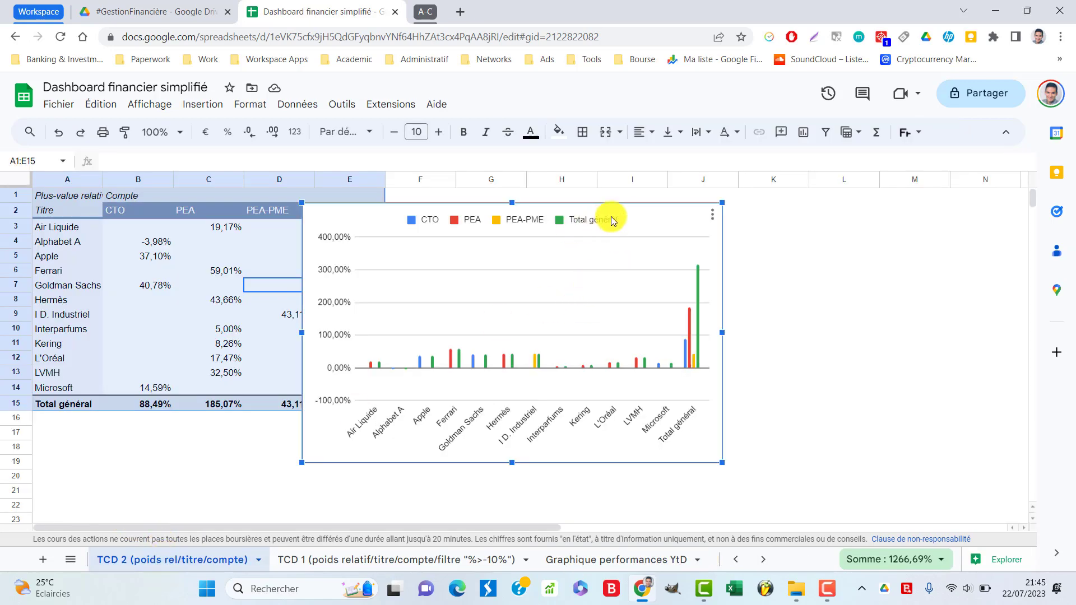
pyautogui.click(713, 215)
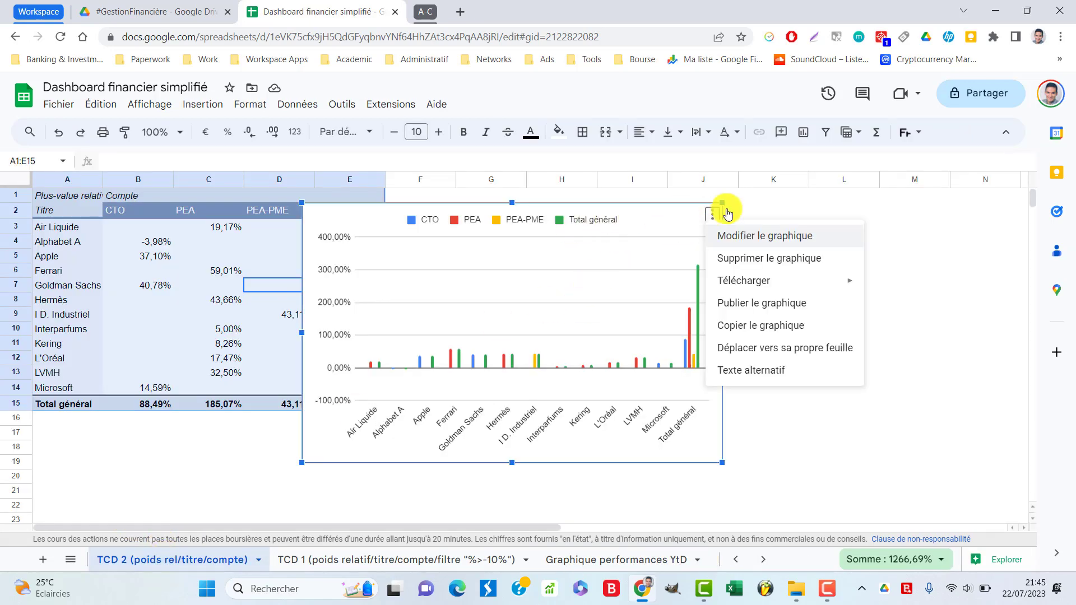
pyautogui.click(749, 247)
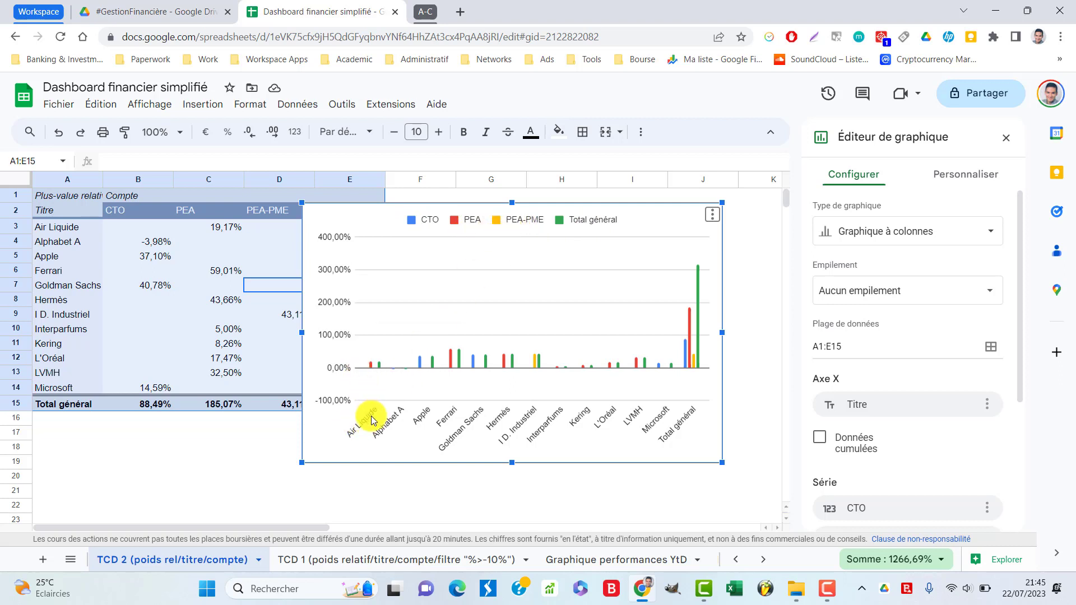
pyautogui.moveTo(373, 367)
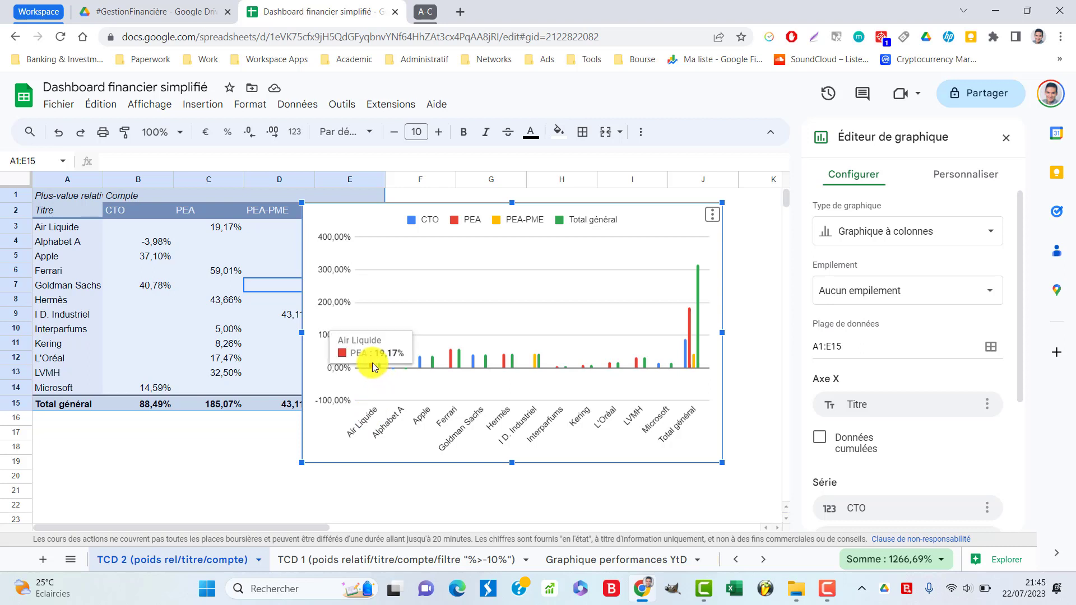
pyautogui.scroll(-4, 924, 365)
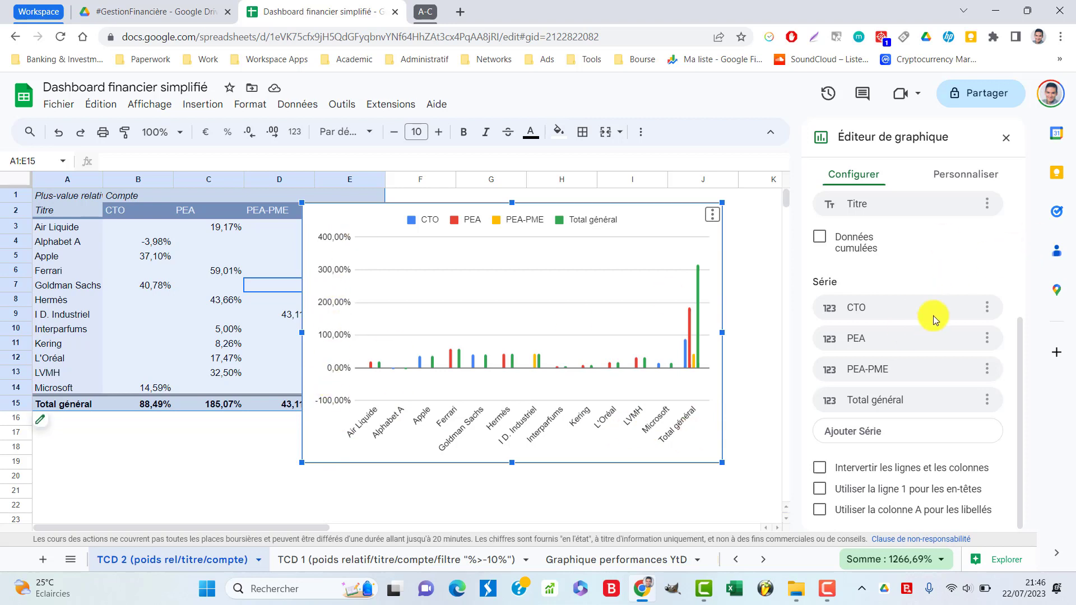
pyautogui.click(987, 400)
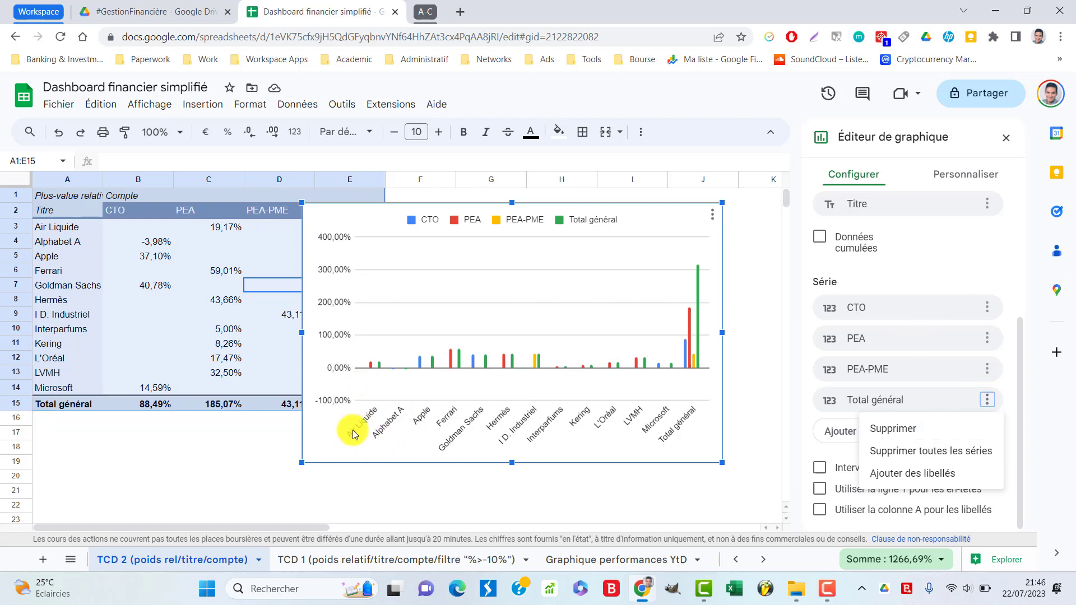
pyautogui.click(931, 430)
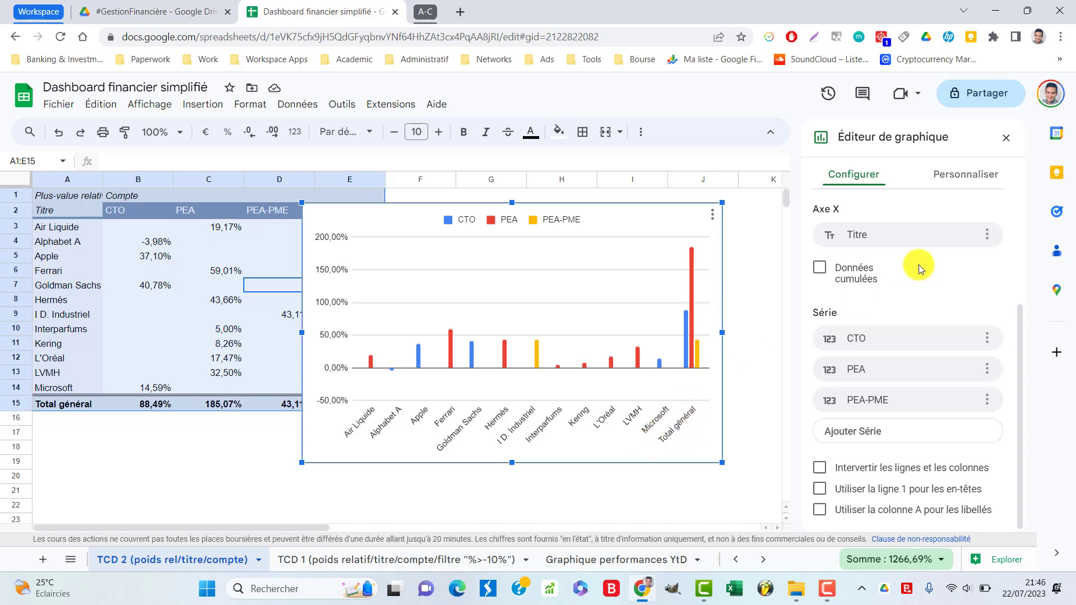
# - Set the column chart's data range to A1:E14 and close the chart editor
pyautogui.scroll(3, 930, 265)
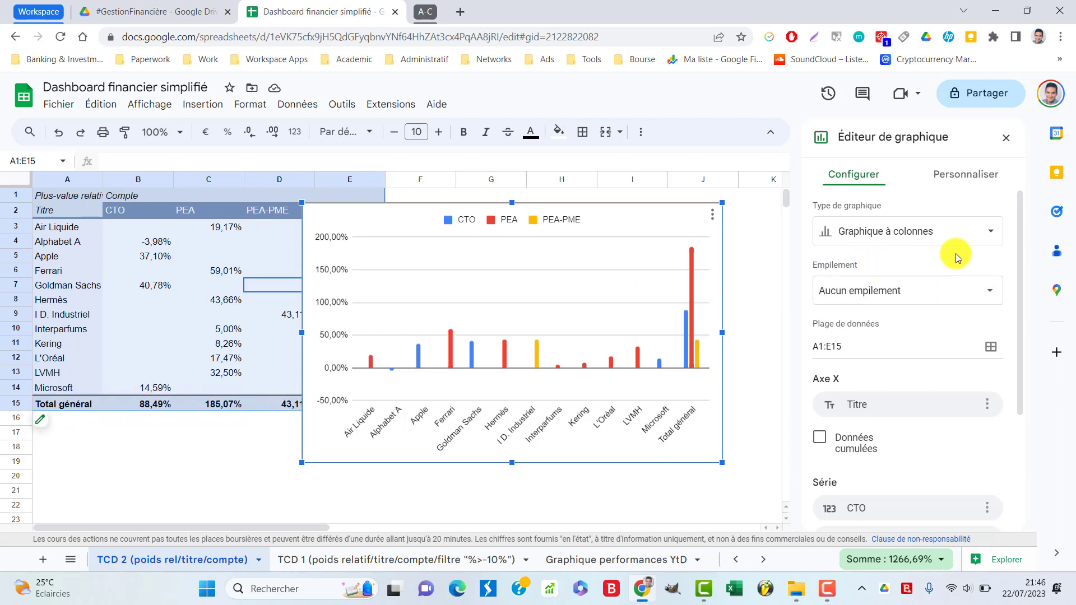
pyautogui.click(870, 346)
pyautogui.press('Return')
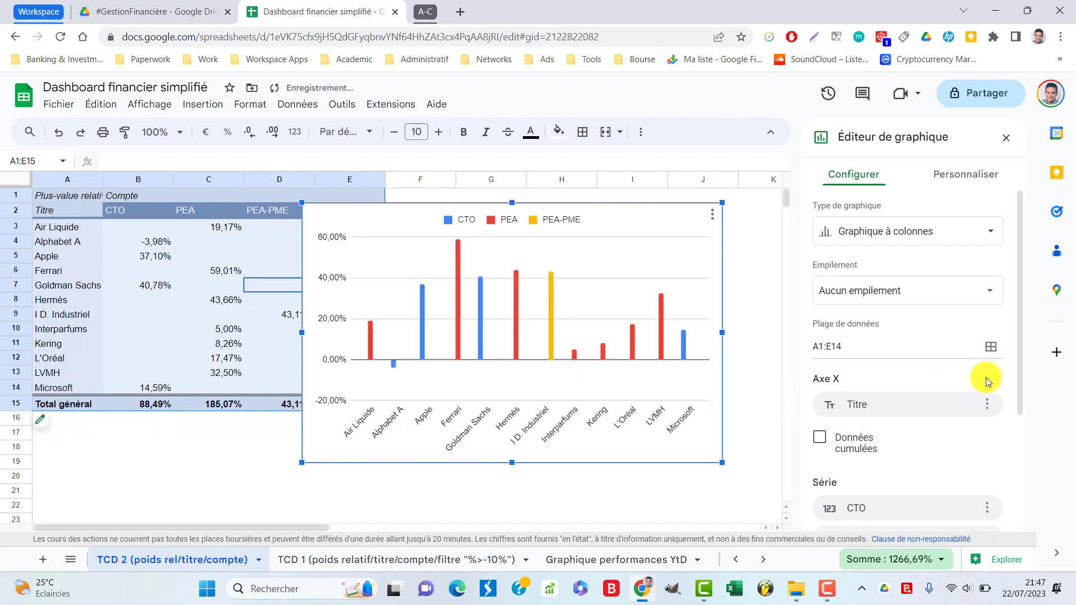
pyautogui.click(761, 318)
# - Reopen the column chart for editing and check its data range
pyautogui.click(613, 215)
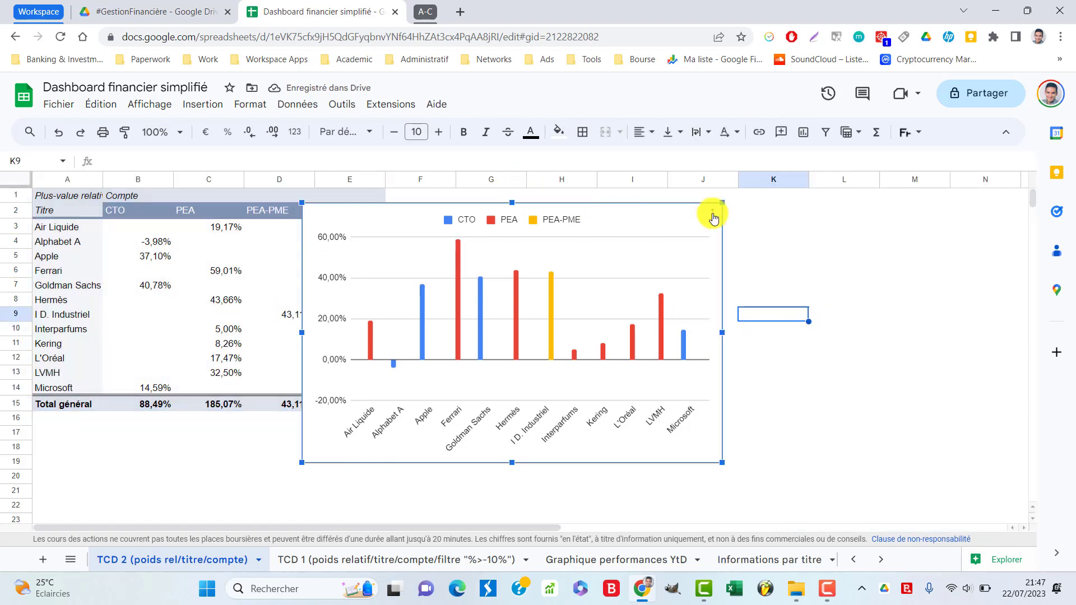
pyautogui.click(712, 214)
pyautogui.click(763, 236)
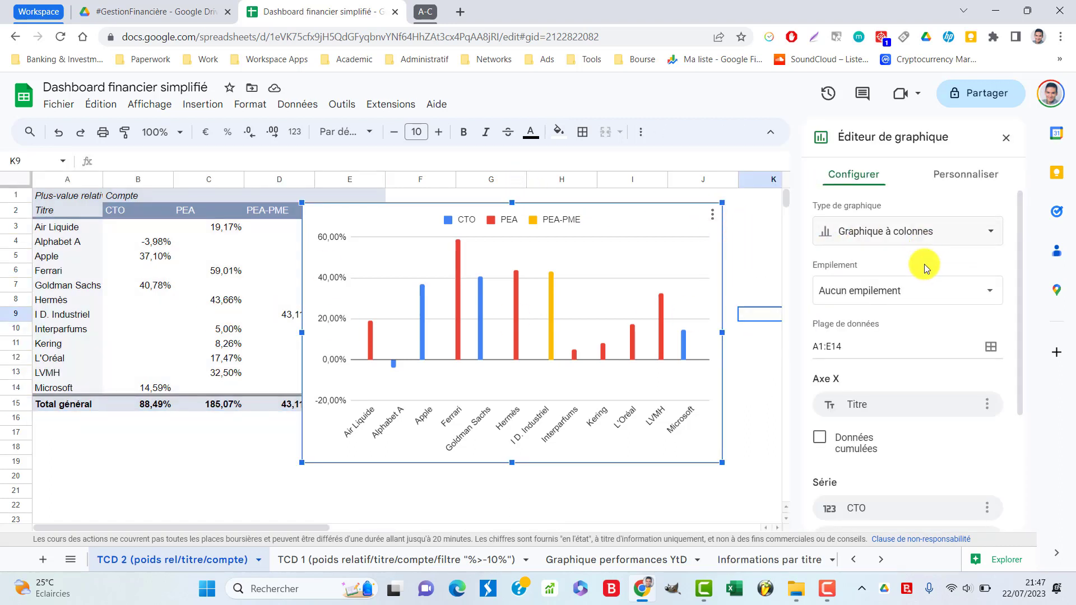
pyautogui.click(894, 346)
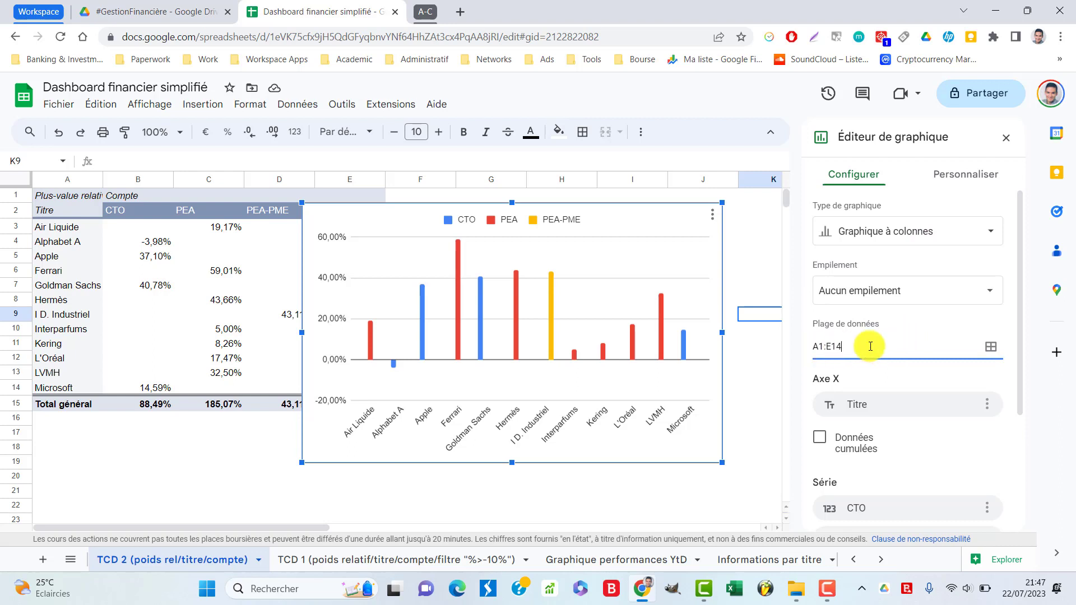
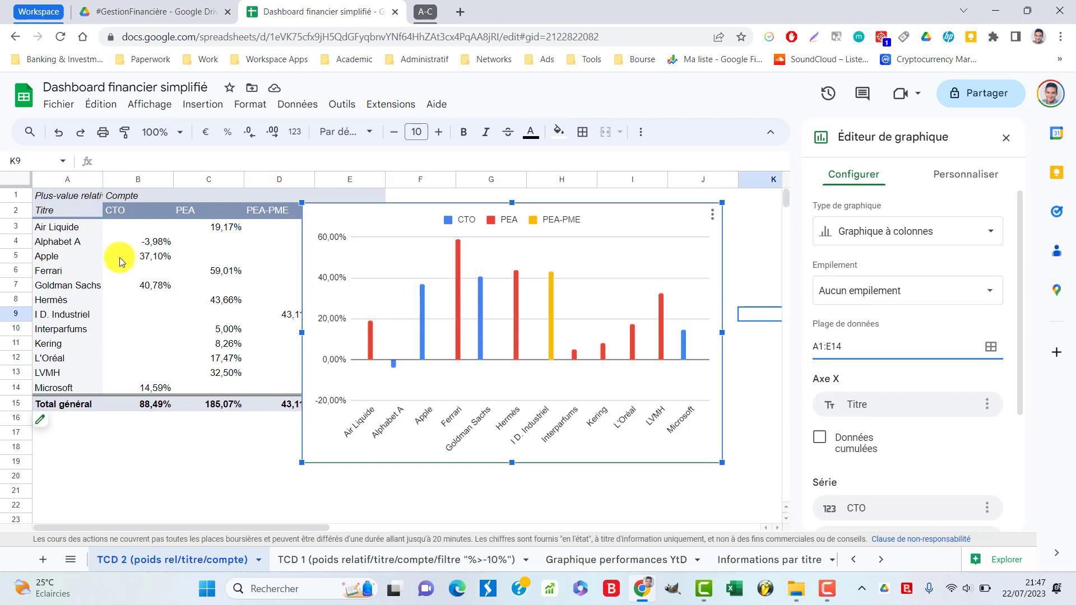
# - Review the row, column and value settings of the pivot table, and close its editor
pyautogui.click(120, 229)
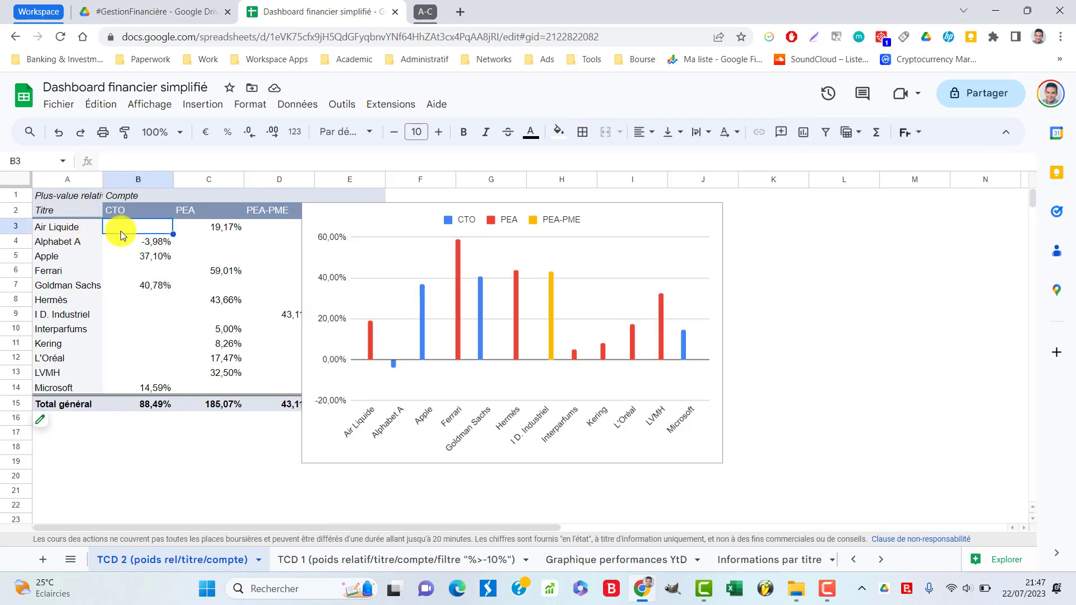
pyautogui.click(37, 427)
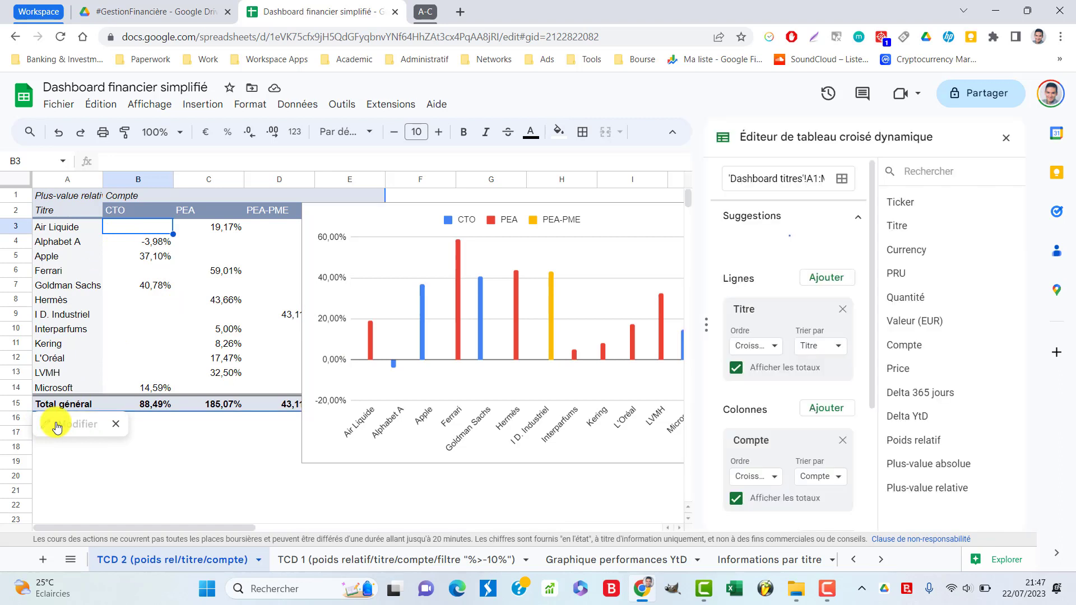
pyautogui.scroll(-2, 764, 329)
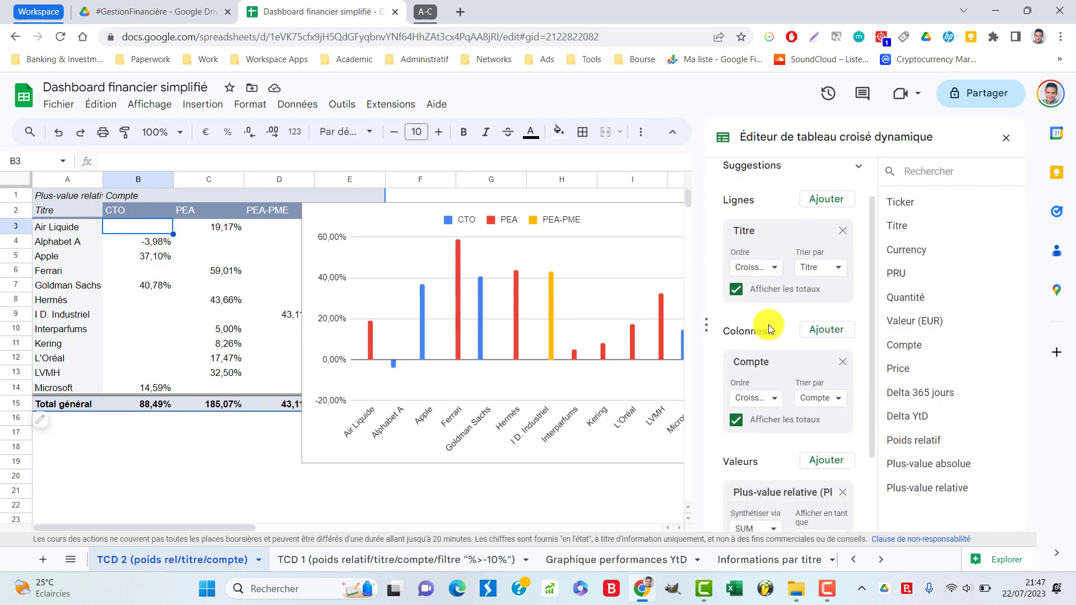
pyautogui.click(1006, 138)
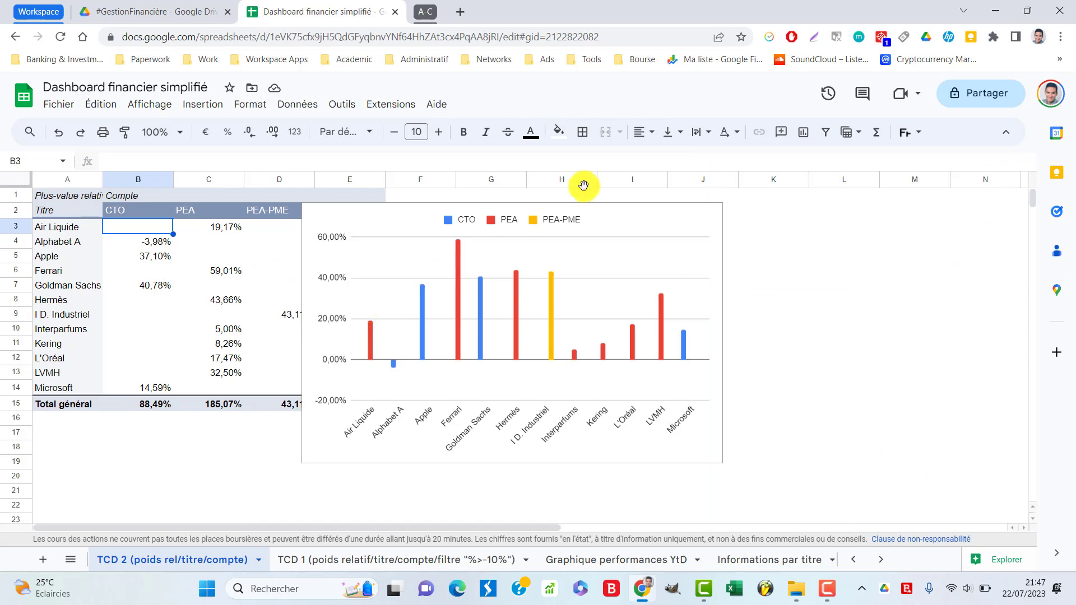
# - Examine the column chart's bars, nudging the chart slightly over the sheet
pyautogui.click(623, 211)
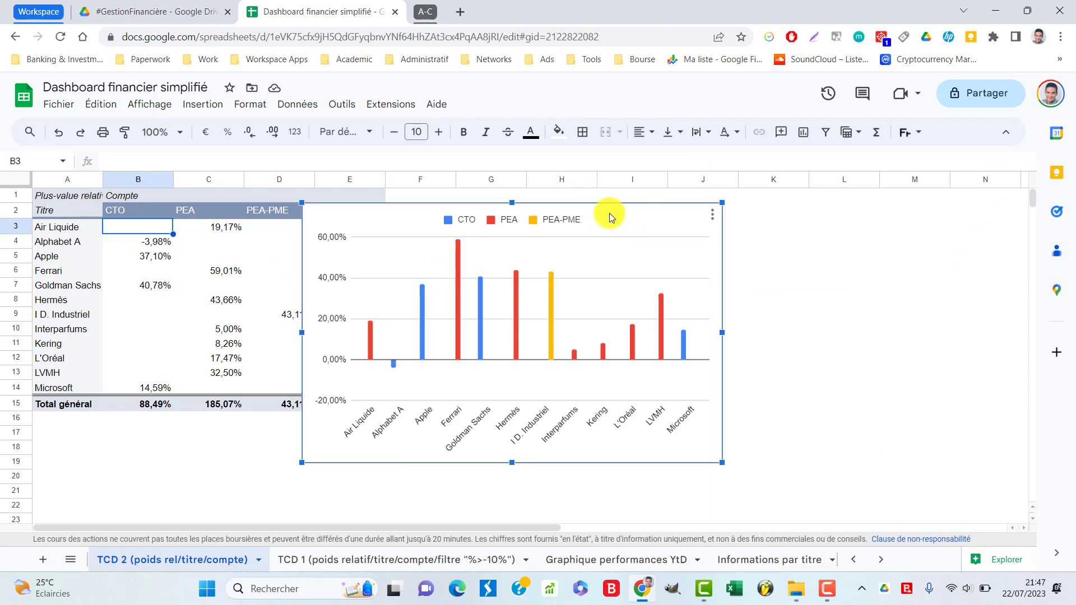
pyautogui.moveTo(611, 213); pyautogui.dragTo(613, 212)
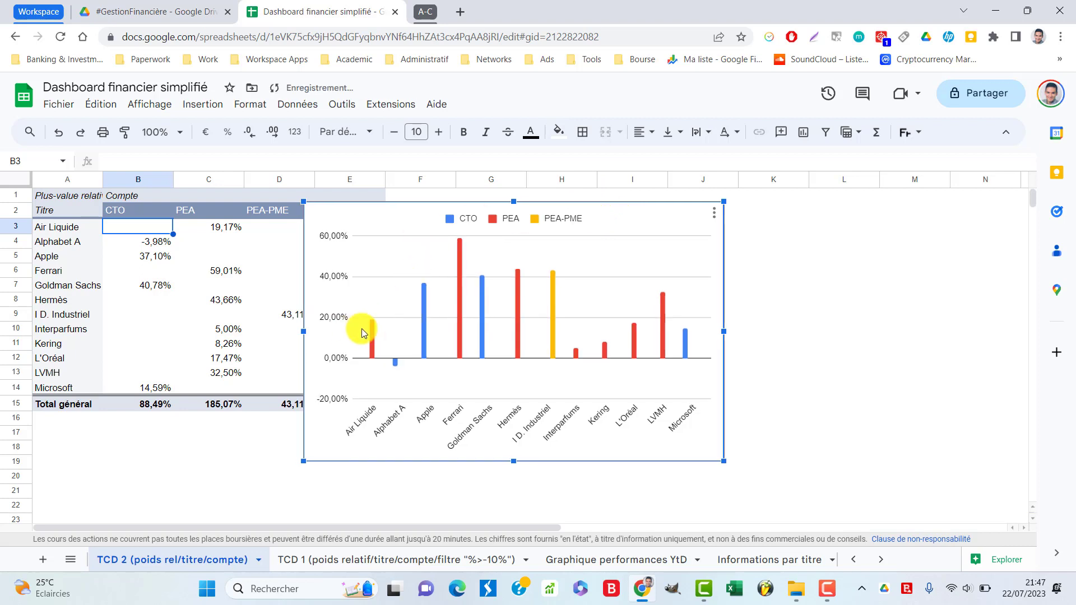
pyautogui.moveTo(375, 335)
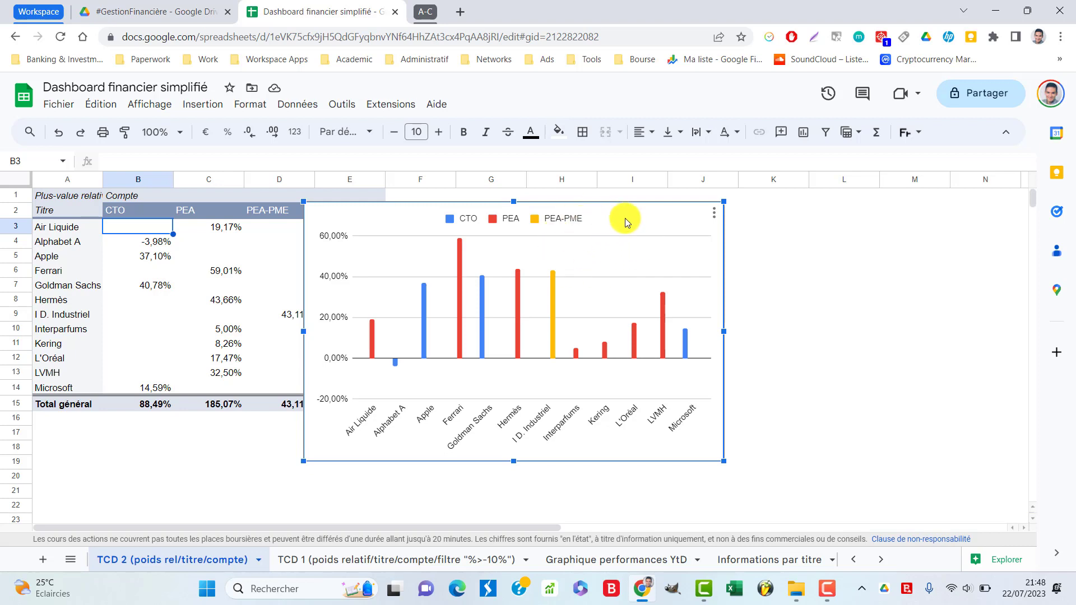
pyautogui.moveTo(550, 295)
pyautogui.moveTo(624, 211)
pyautogui.mouseDown()
pyautogui.moveTo(626, 203)
pyautogui.moveTo(622, 226)
pyautogui.moveTo(630, 218)
pyautogui.mouseUp()
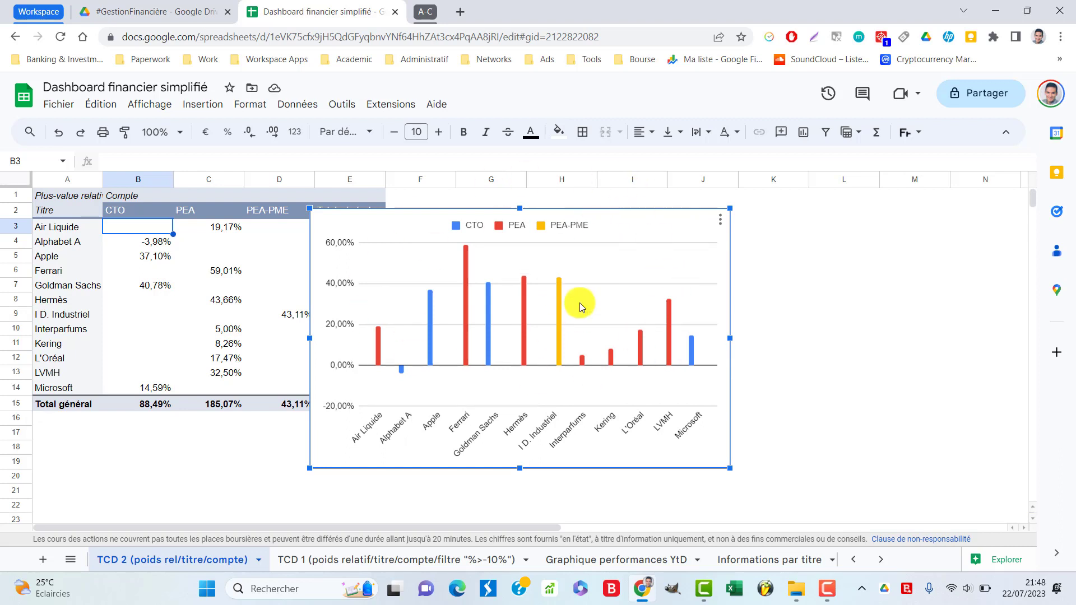
# - Change the chart type from columns to a pie chart (Graphique à secteurs)
pyautogui.click(720, 221)
pyautogui.click(750, 239)
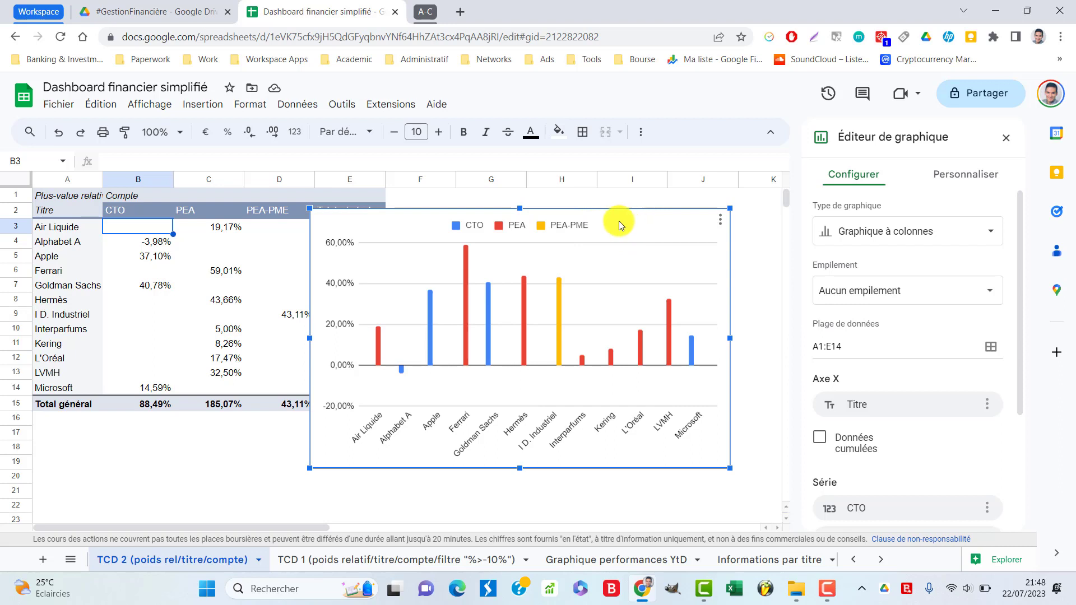
pyautogui.click(999, 232)
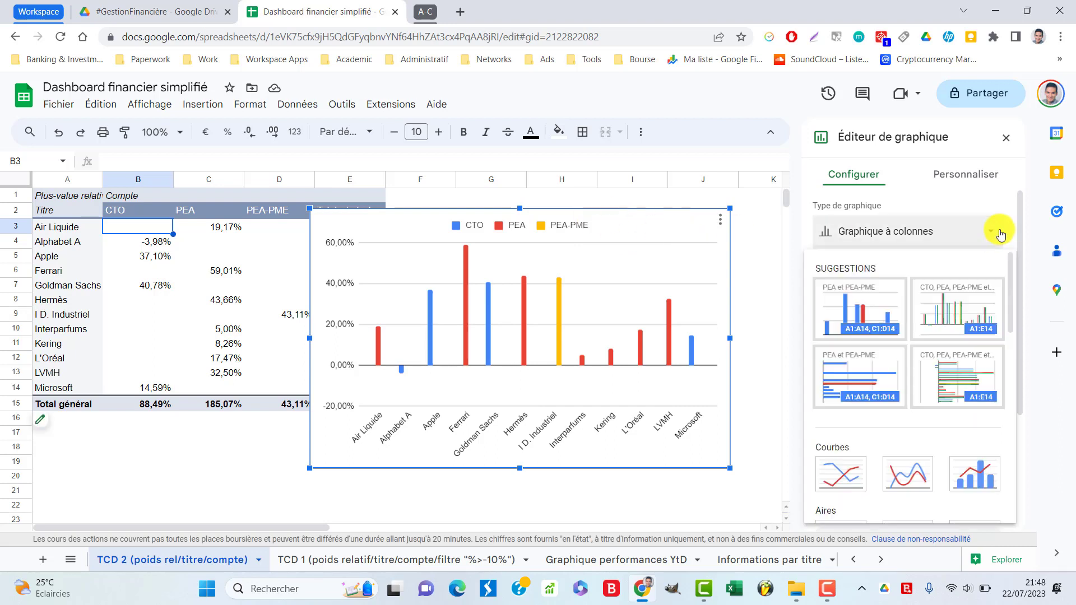
pyautogui.scroll(-7, 901, 297)
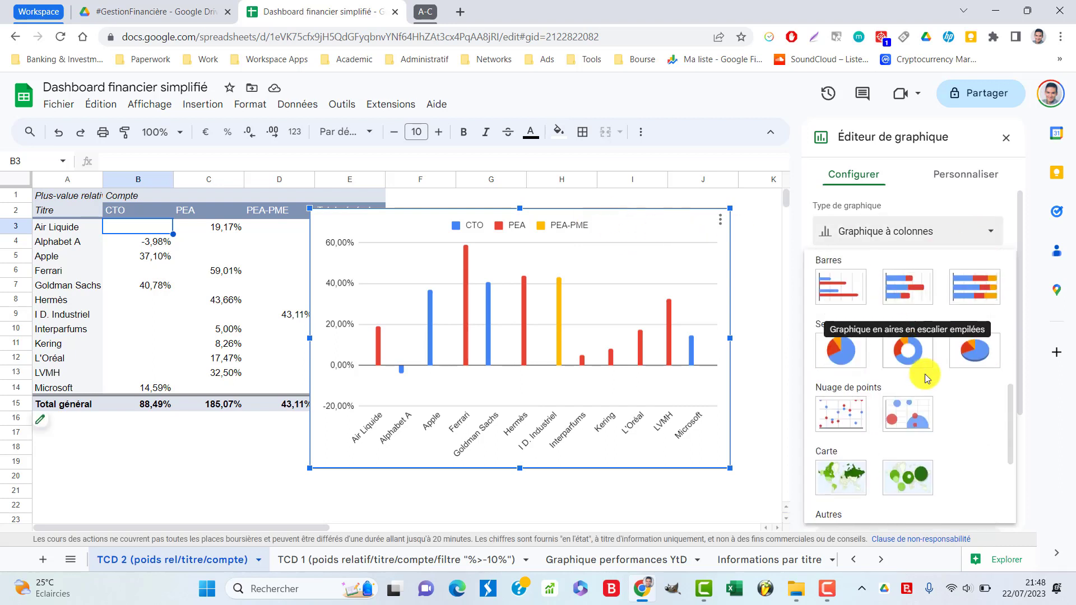
pyautogui.click(853, 358)
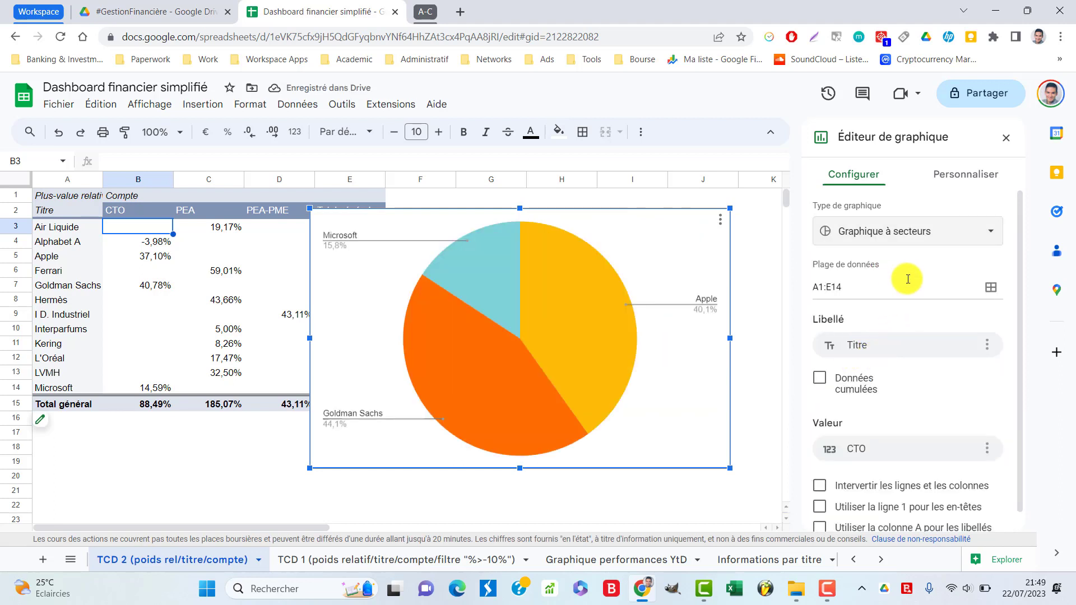
# - Switch the pie chart's "Utiliser la ligne 1 pour les en-têtes" option on and back off, and check its data range
pyautogui.scroll(-1, 908, 365)
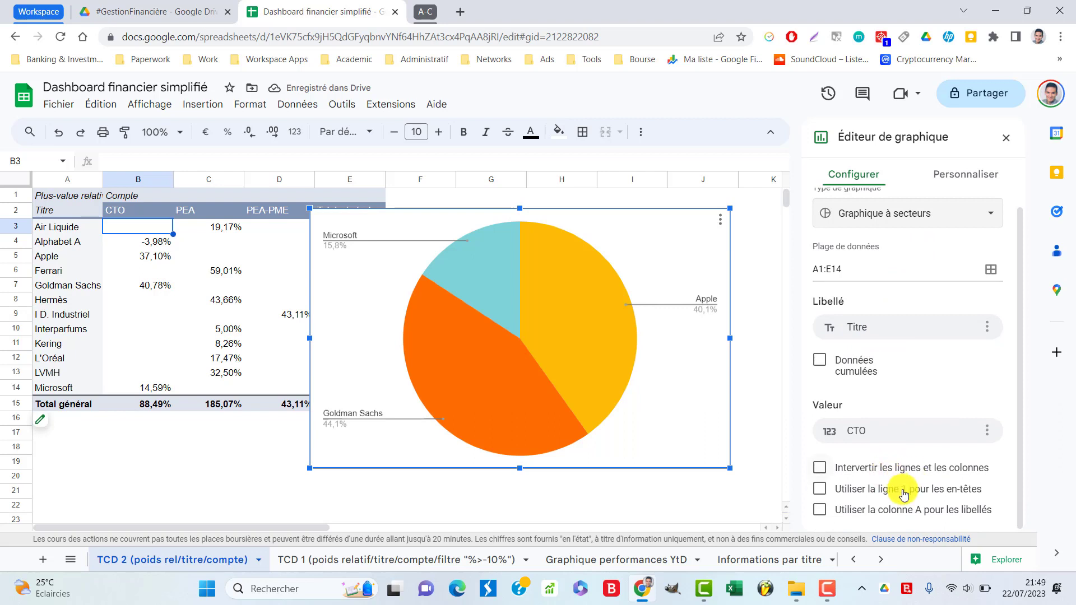
pyautogui.click(886, 495)
pyautogui.click(886, 493)
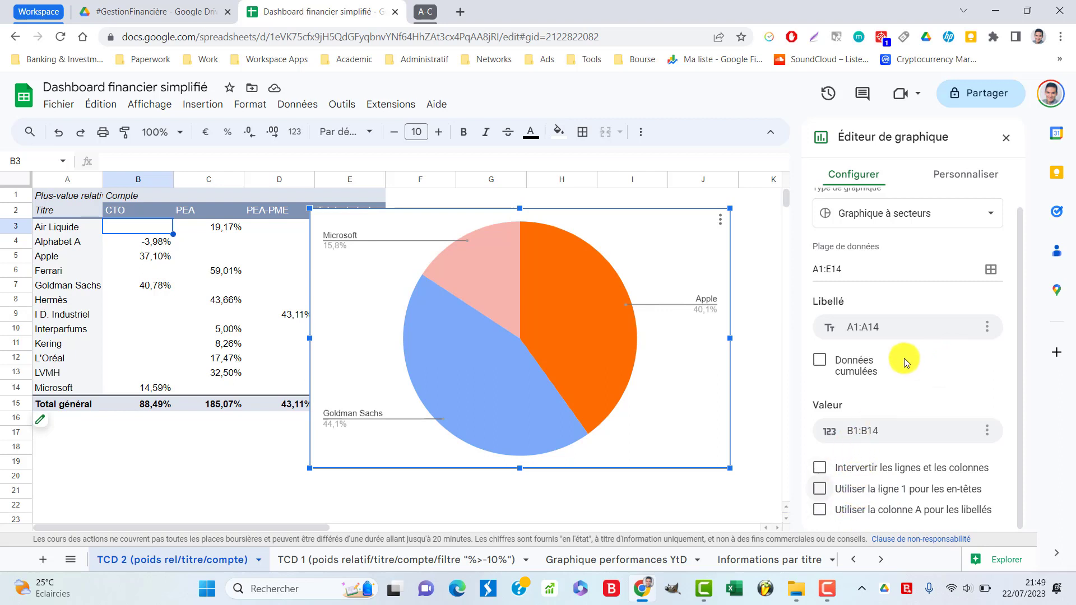
pyautogui.scroll(1, 934, 378)
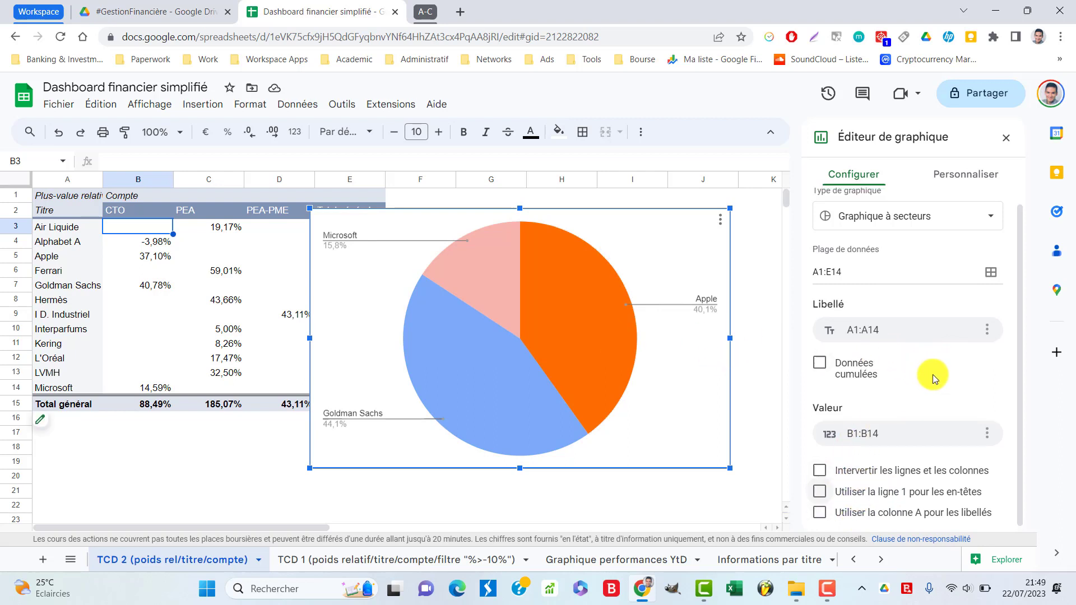
pyautogui.scroll(1, 933, 379)
pyautogui.click(870, 291)
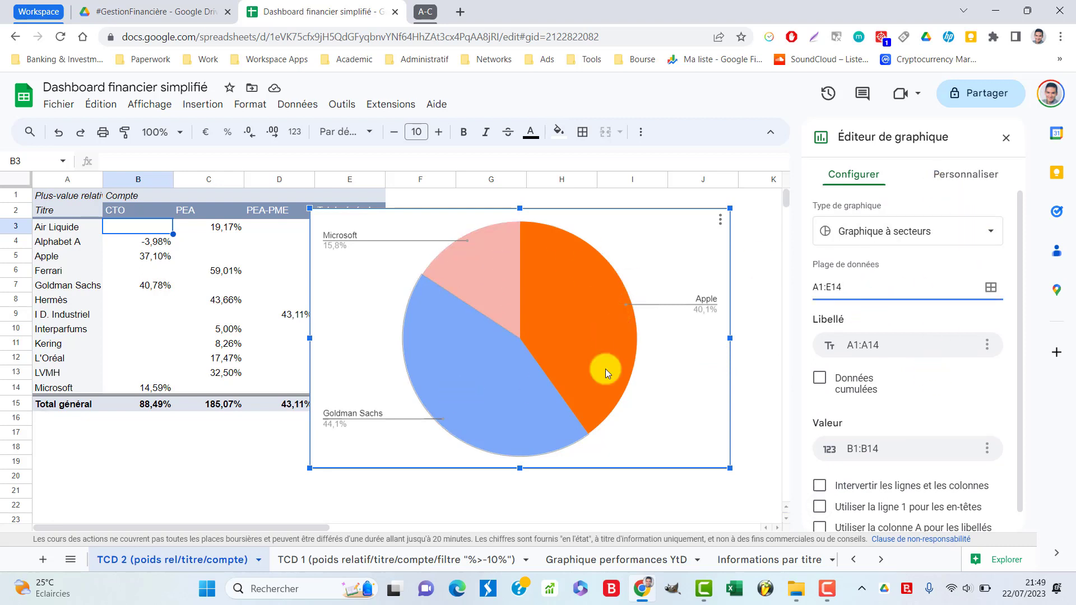
pyautogui.scroll(-1, 896, 313)
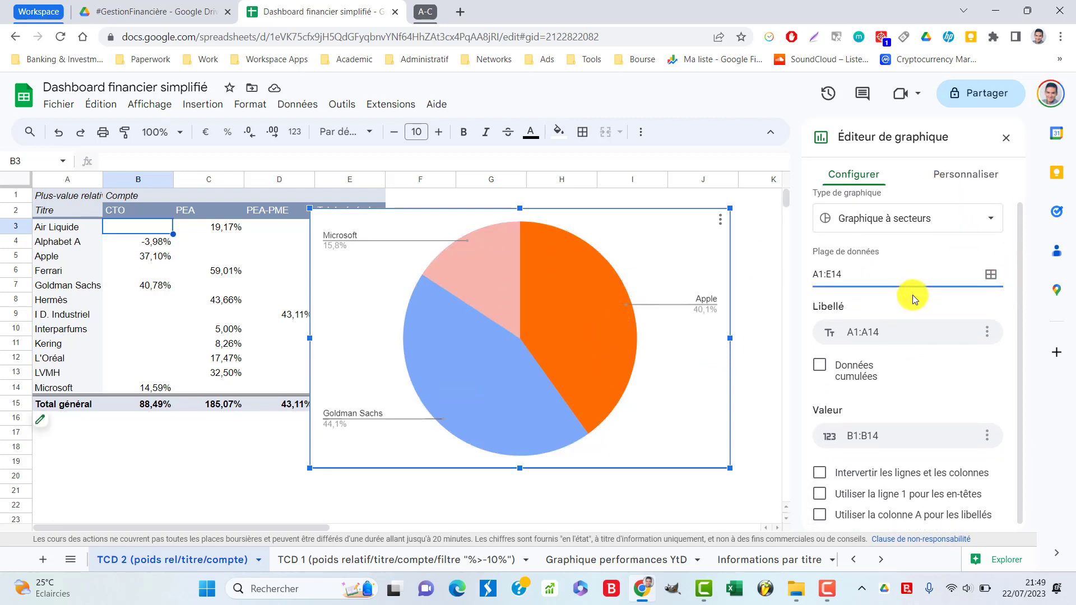
# - Switch the pie chart's value to C1:C14 and on to E1:E14, and move the chart beside the pivot table, starting at column F, row 1
pyautogui.click(838, 437)
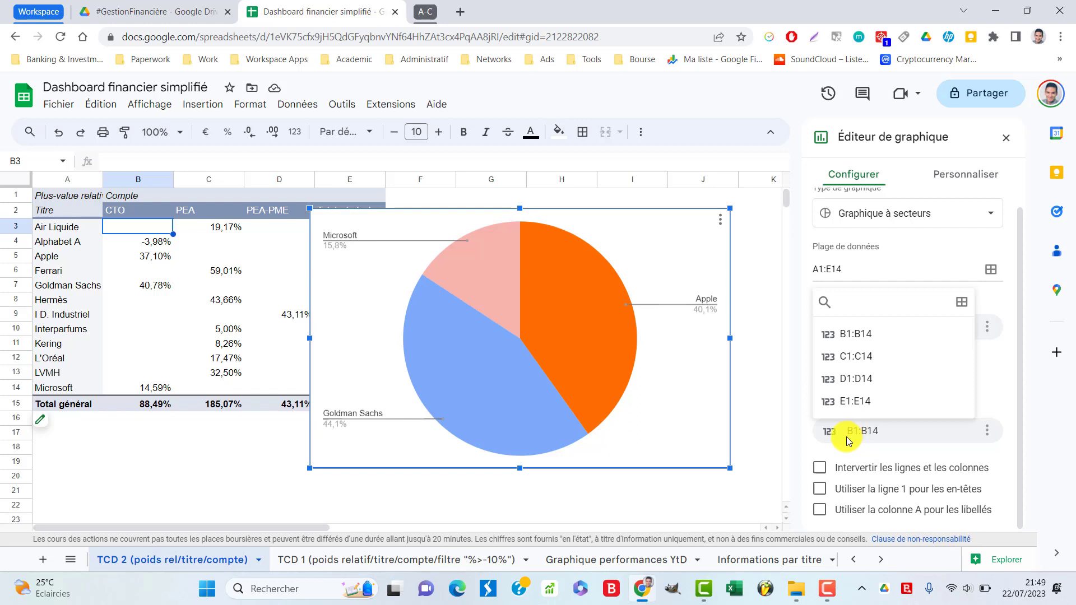
pyautogui.click(857, 357)
pyautogui.click(891, 435)
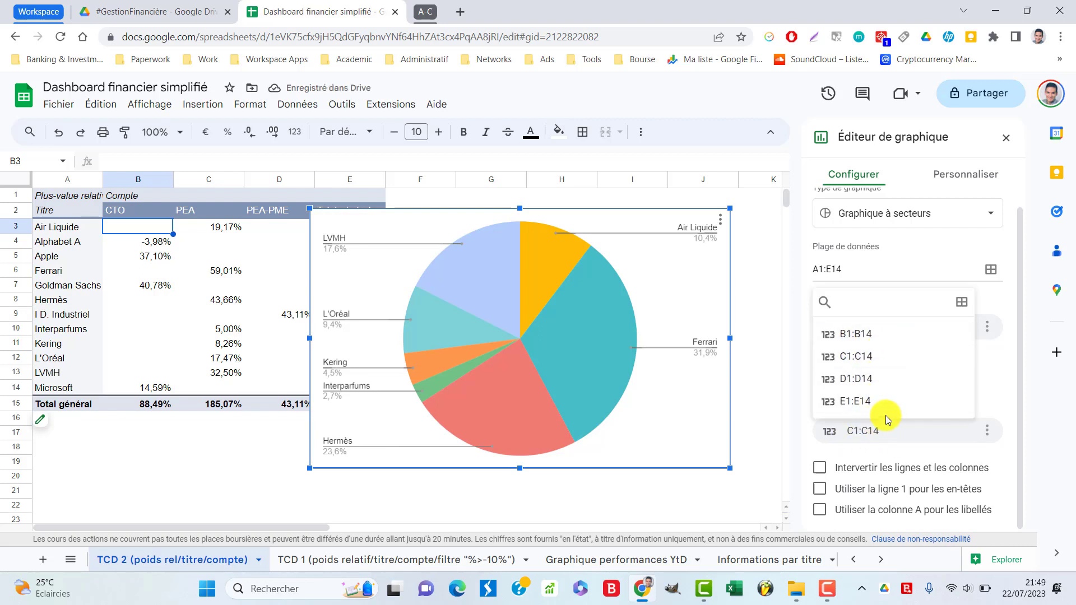
pyautogui.click(870, 401)
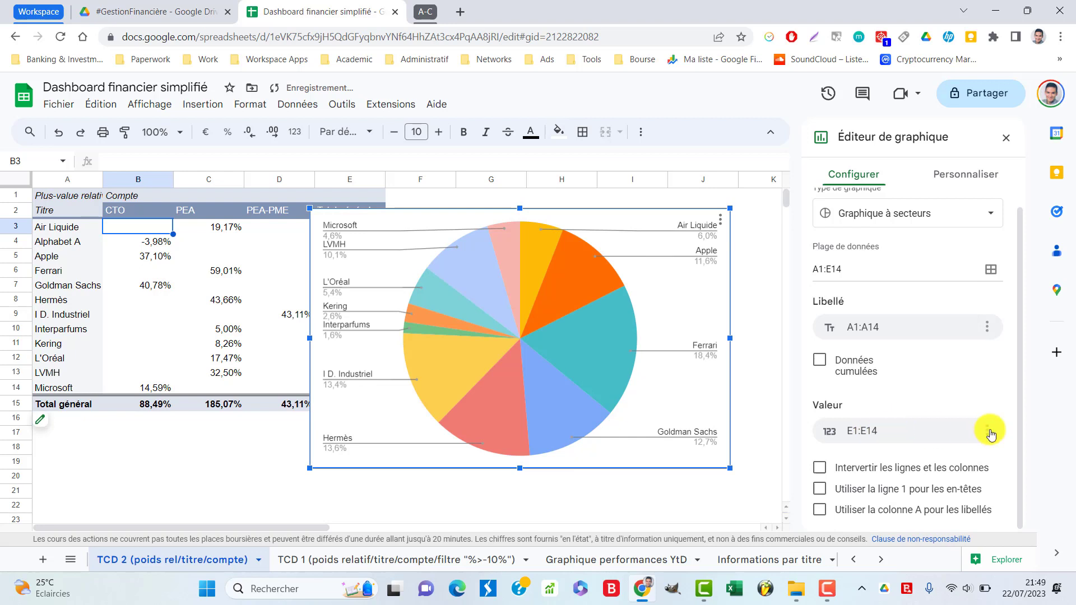
pyautogui.click(930, 430)
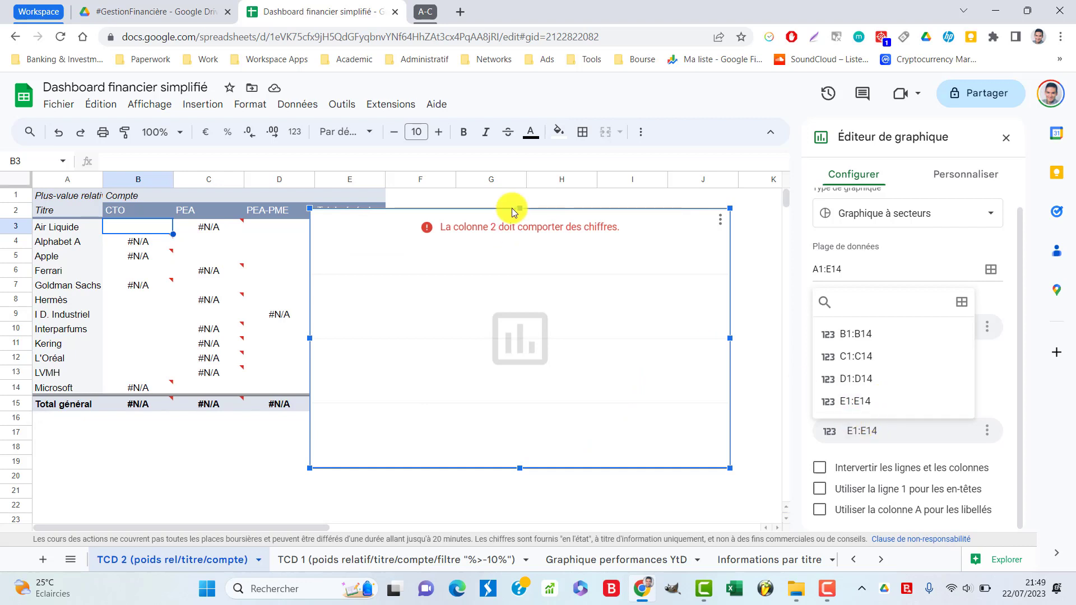
pyautogui.moveTo(660, 303); pyautogui.dragTo(739, 283)
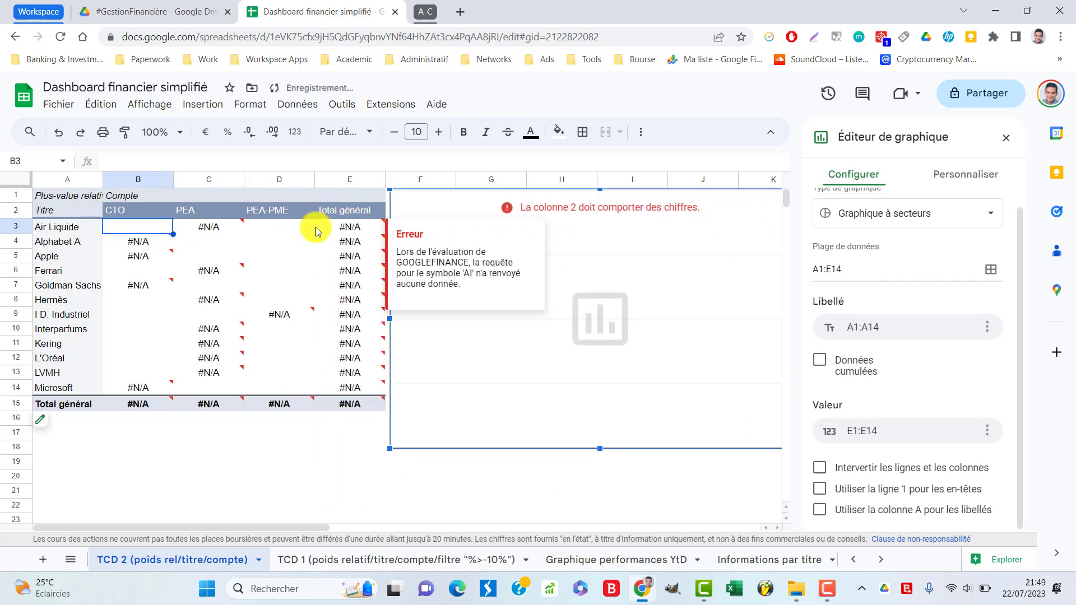
# - Reposition the pie chart beside the pivot table and try to set its value range to E3:E14
pyautogui.moveTo(724, 200); pyautogui.dragTo(608, 208)
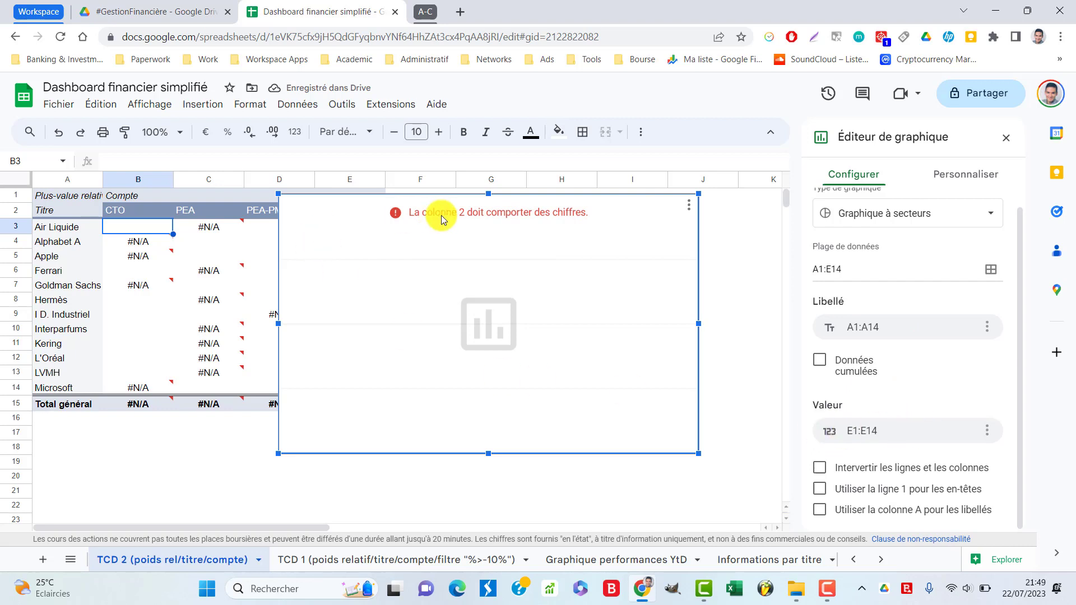
pyautogui.moveTo(466, 204); pyautogui.dragTo(589, 211)
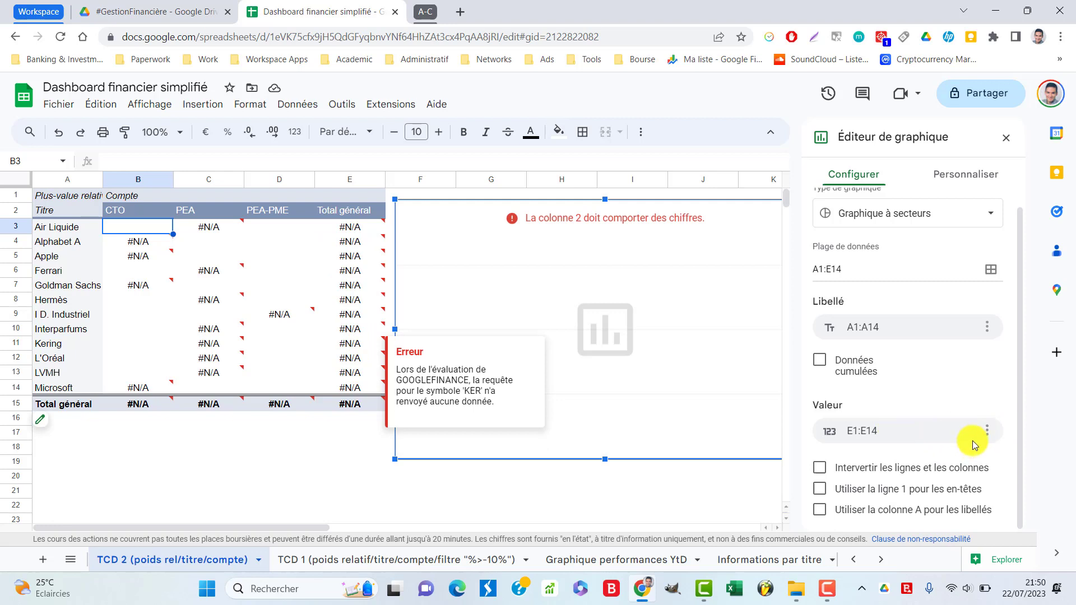
pyautogui.click(819, 488)
pyautogui.click(866, 433)
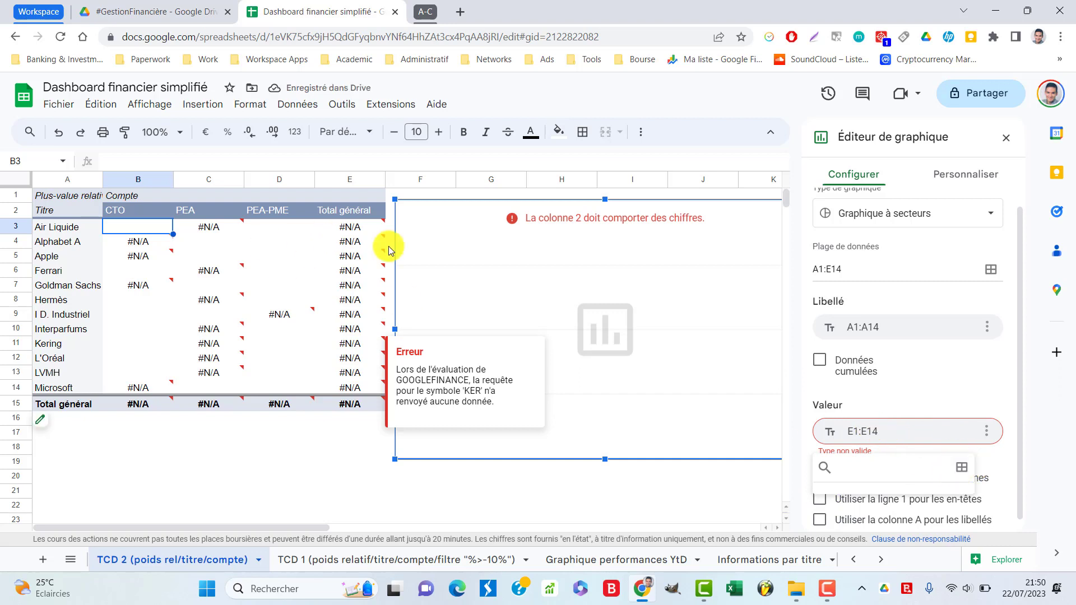
pyautogui.click(962, 470)
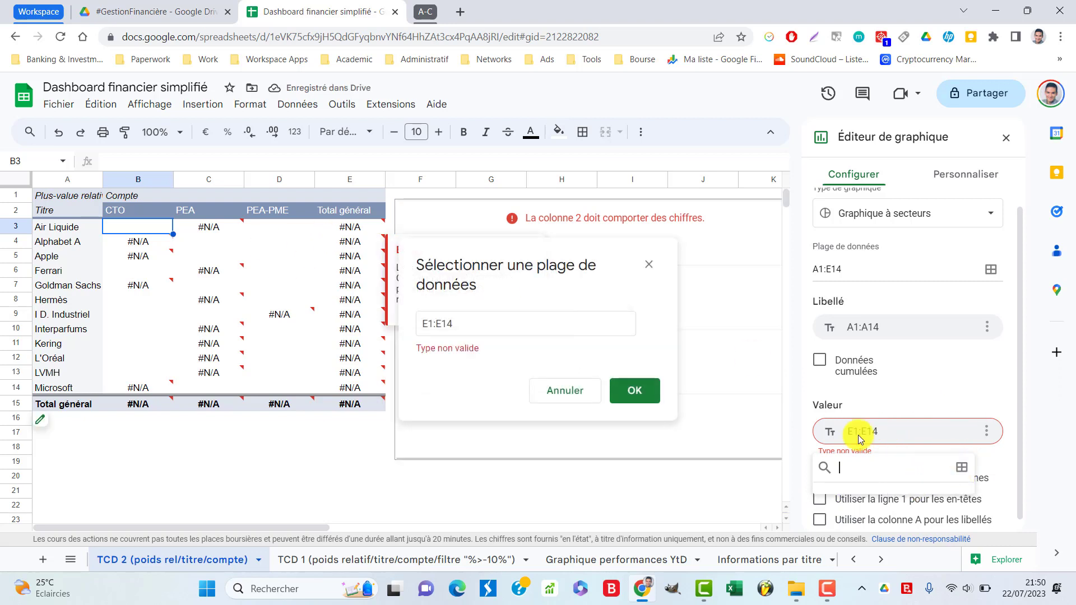
pyautogui.click(432, 325)
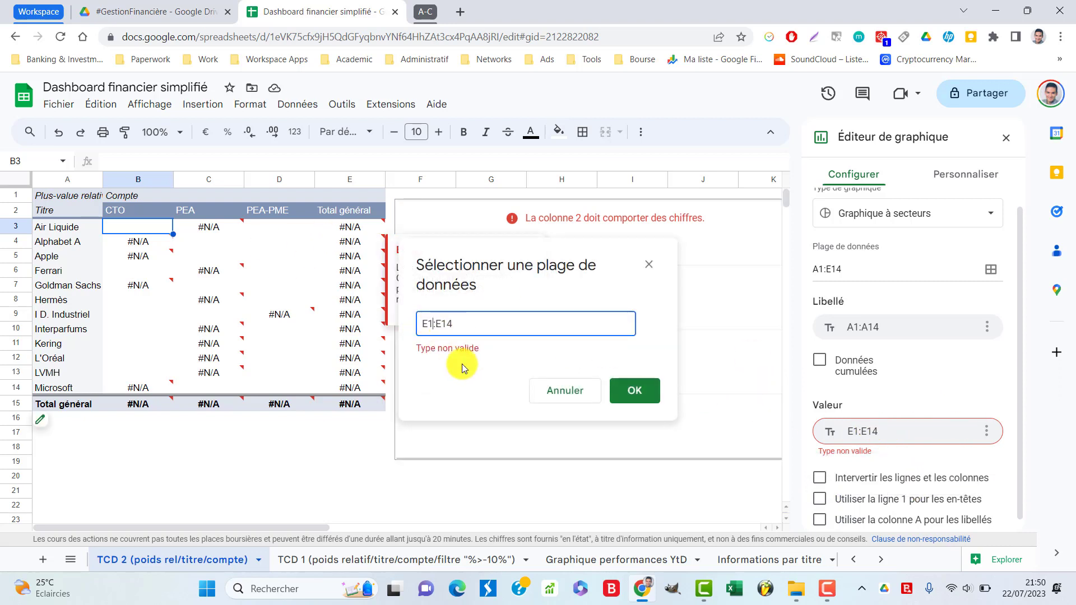
pyautogui.press('BackSpace')
pyautogui.write('3')
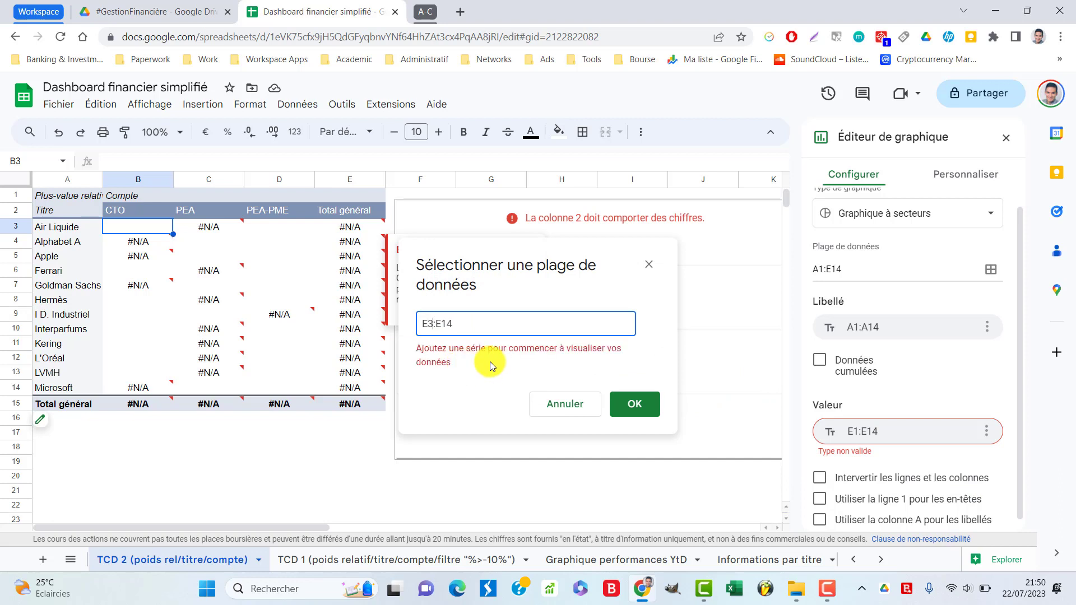
pyautogui.click(644, 405)
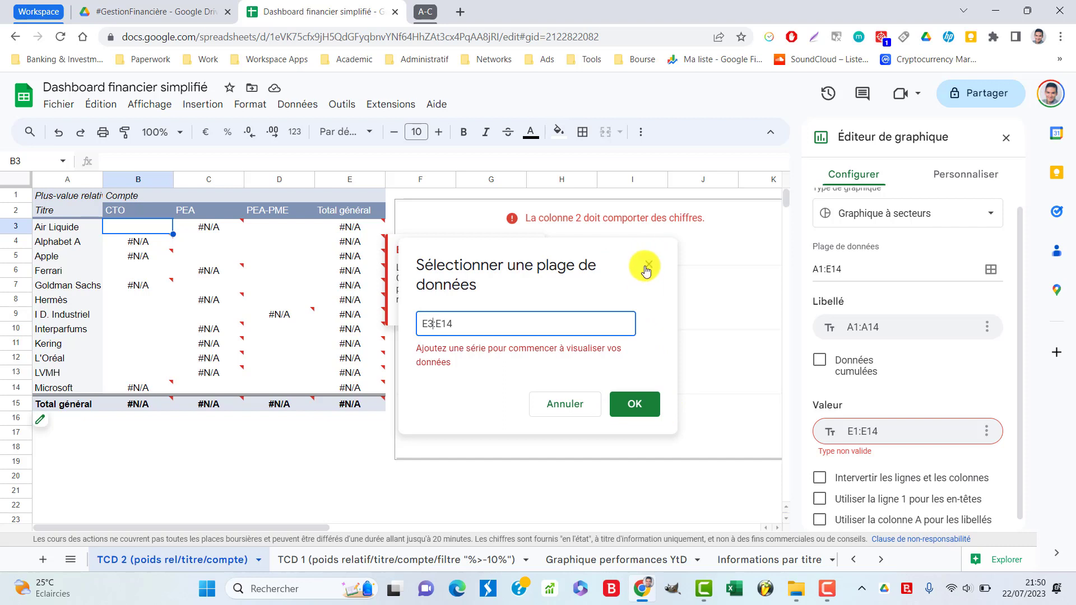
pyautogui.click(730, 214)
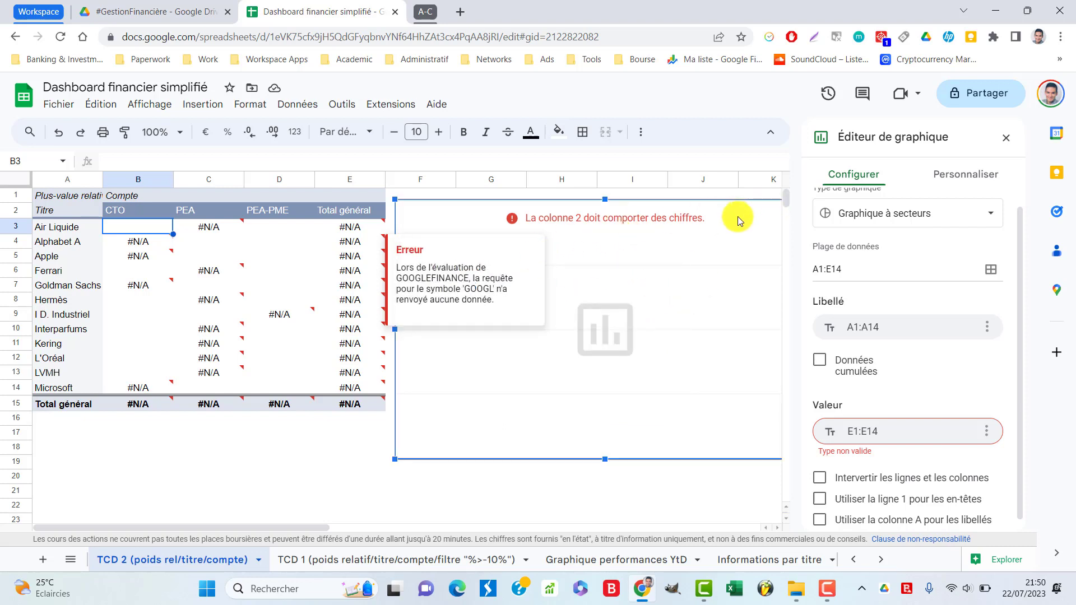
# - Reload the spreadsheet on the TCD 2 sheet and on Dashboard titres to recheck the GOOGLEFINANCE data, and return to TCD 2
pyautogui.click(60, 39)
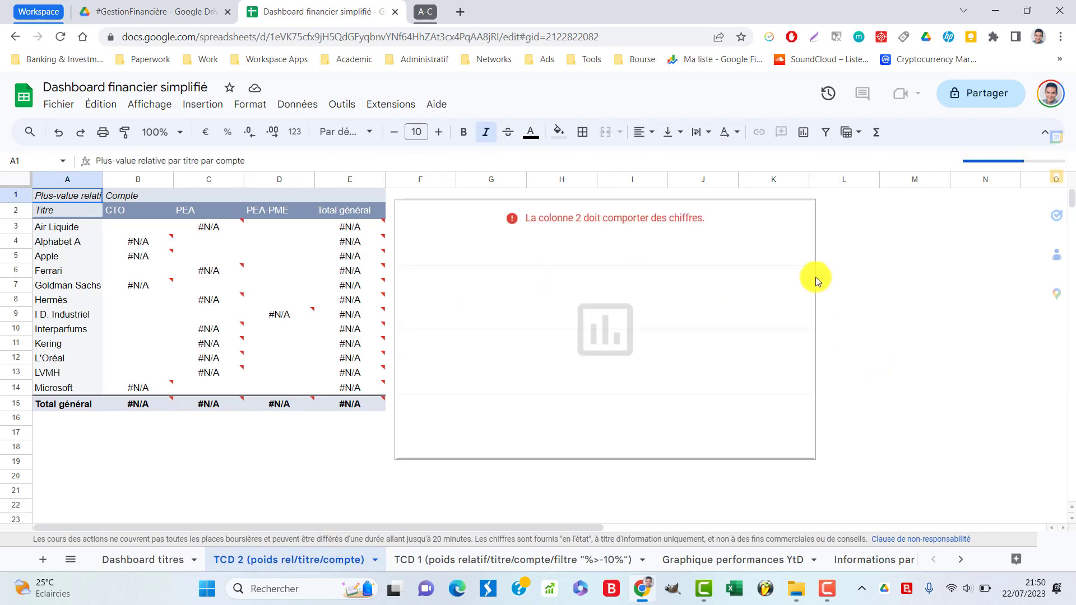
pyautogui.click(735, 210)
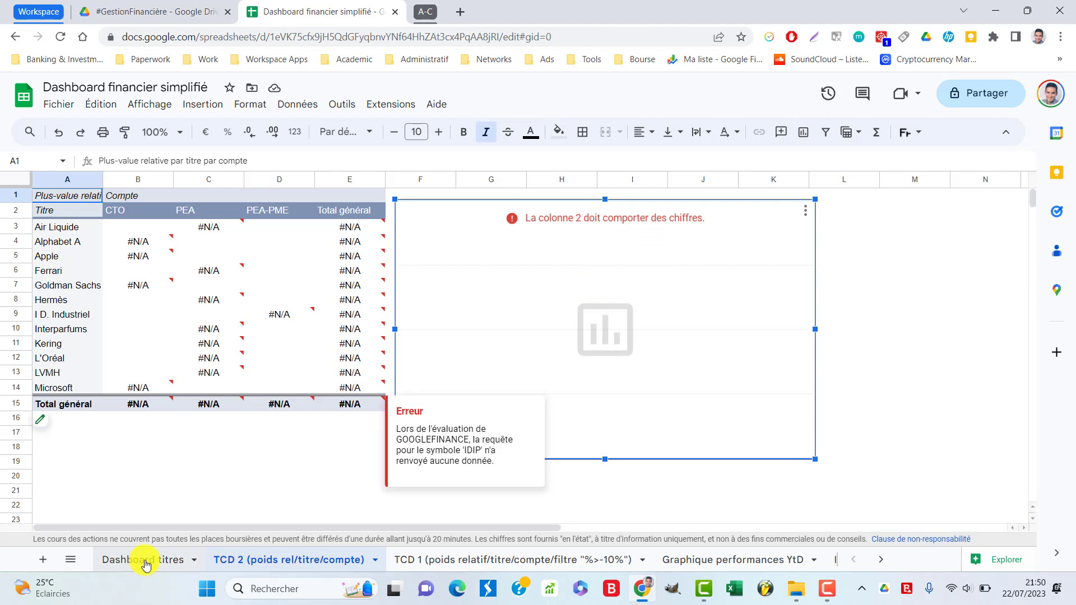
pyautogui.click(145, 559)
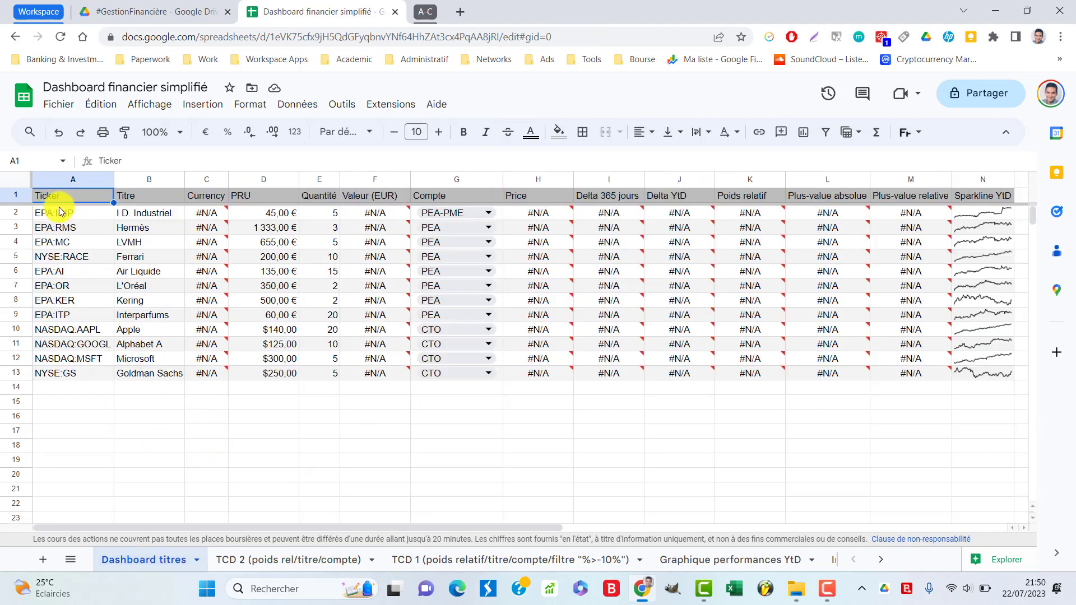
pyautogui.click(61, 37)
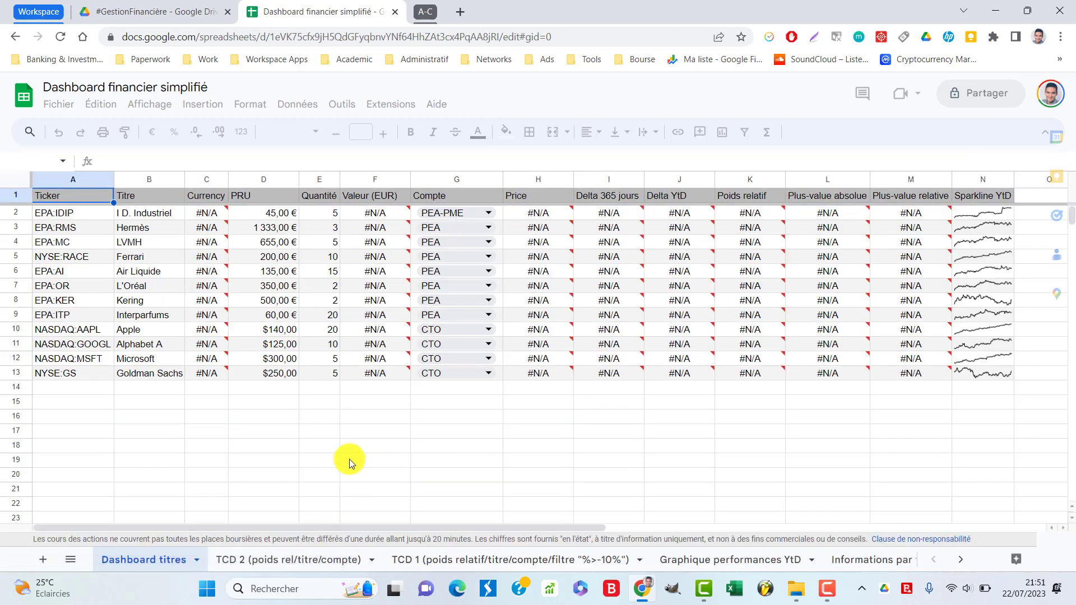
pyautogui.click(322, 560)
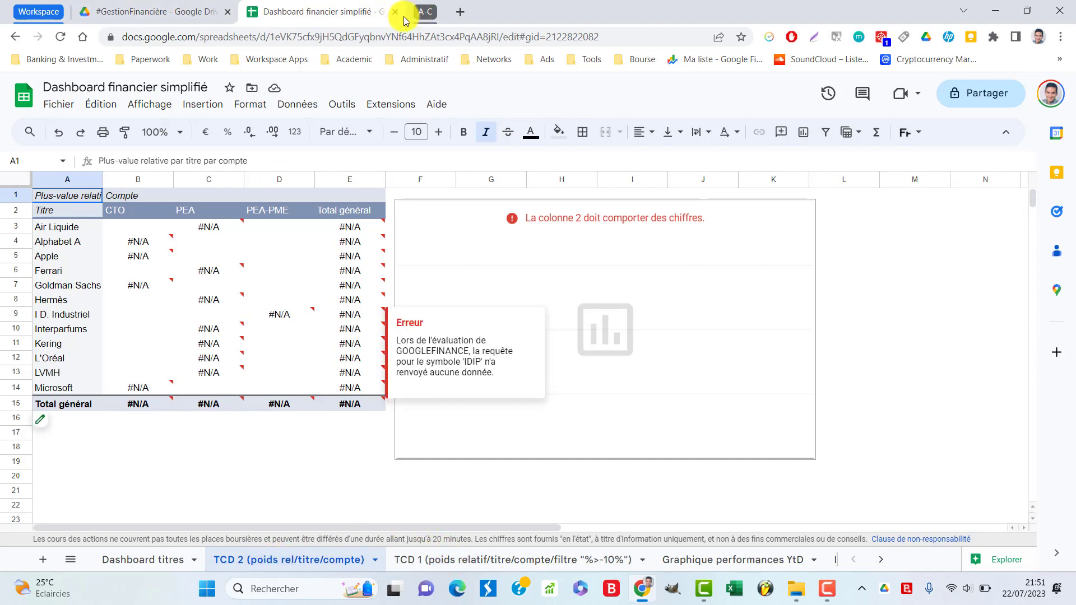
# - Close the spreadsheet, reopen Dashboard financier simplifié from Google Drive, and display the TCD 2 sheet
pyautogui.hotkey('ctrl', 'w')
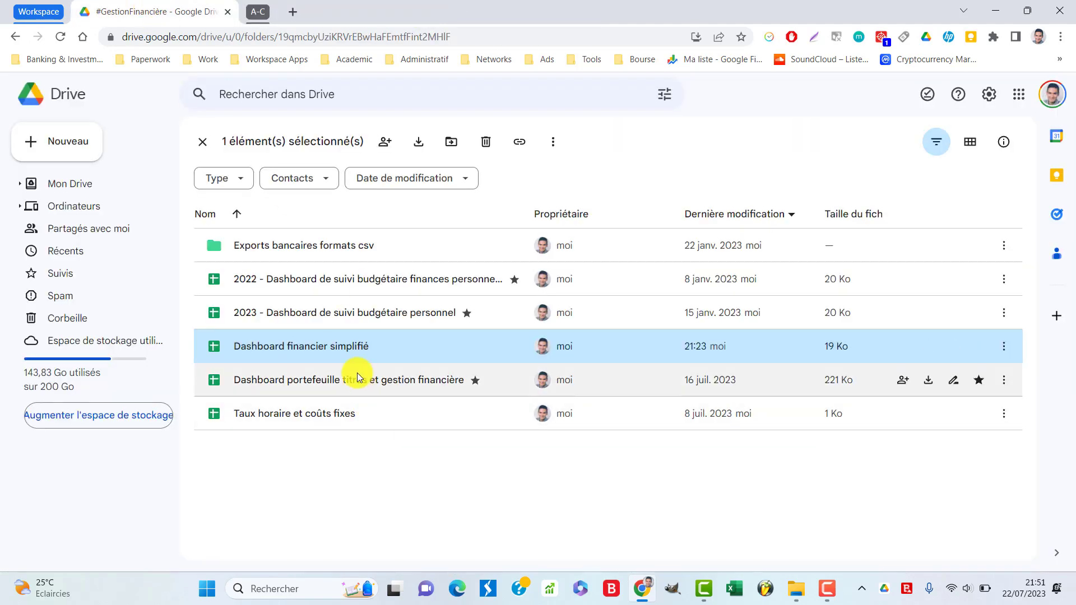
pyautogui.doubleClick(370, 344)
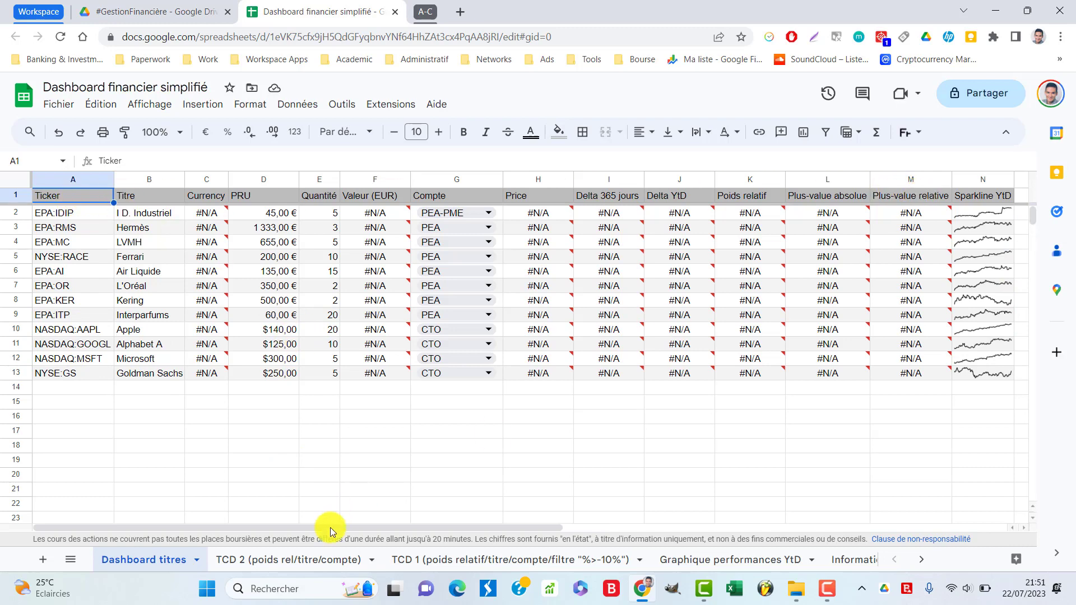
pyautogui.click(291, 560)
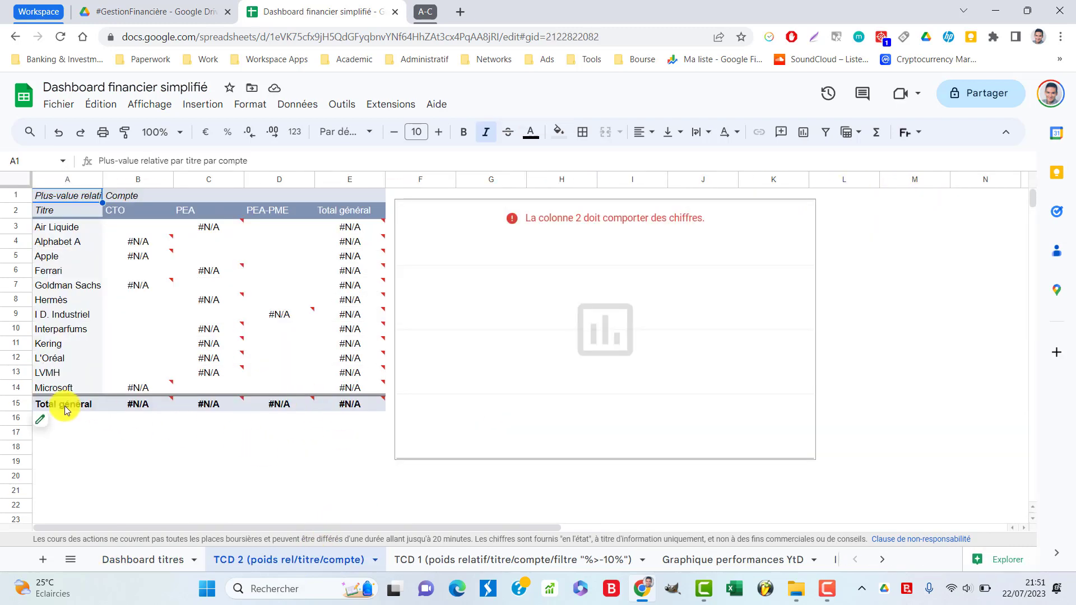
# - Check the TCD 2 pivot table's row and column settings and the actions available for its chart
pyautogui.click(63, 429)
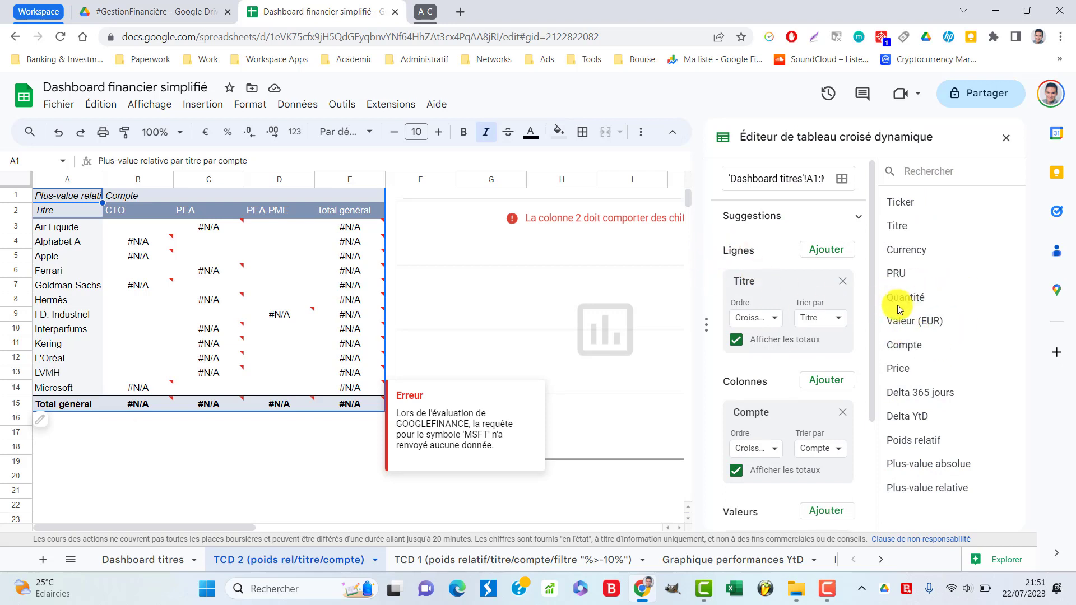
pyautogui.click(1008, 139)
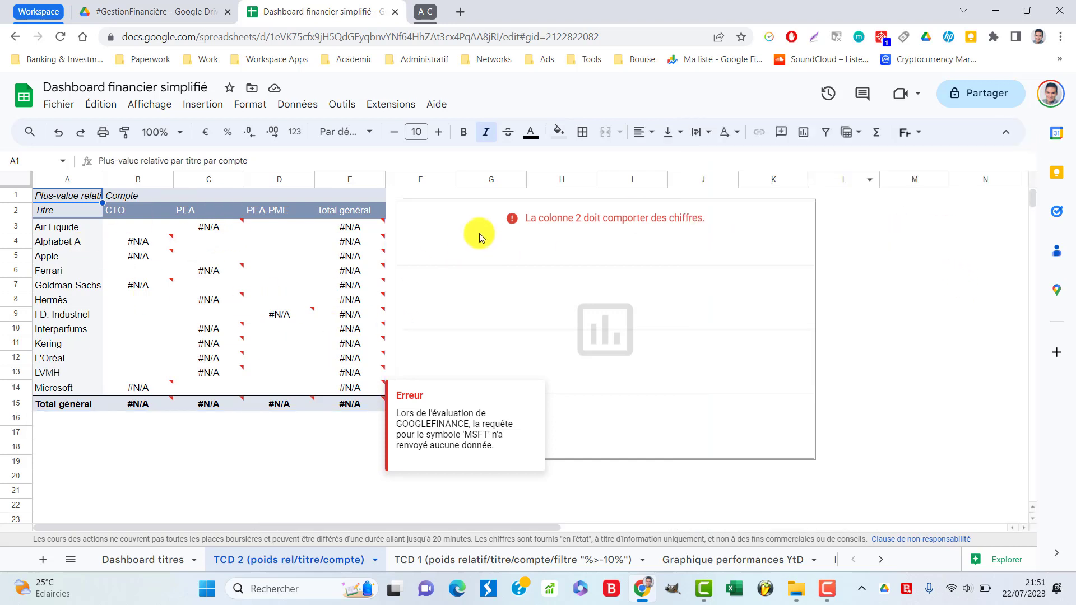
pyautogui.click(196, 108)
pyautogui.click(199, 107)
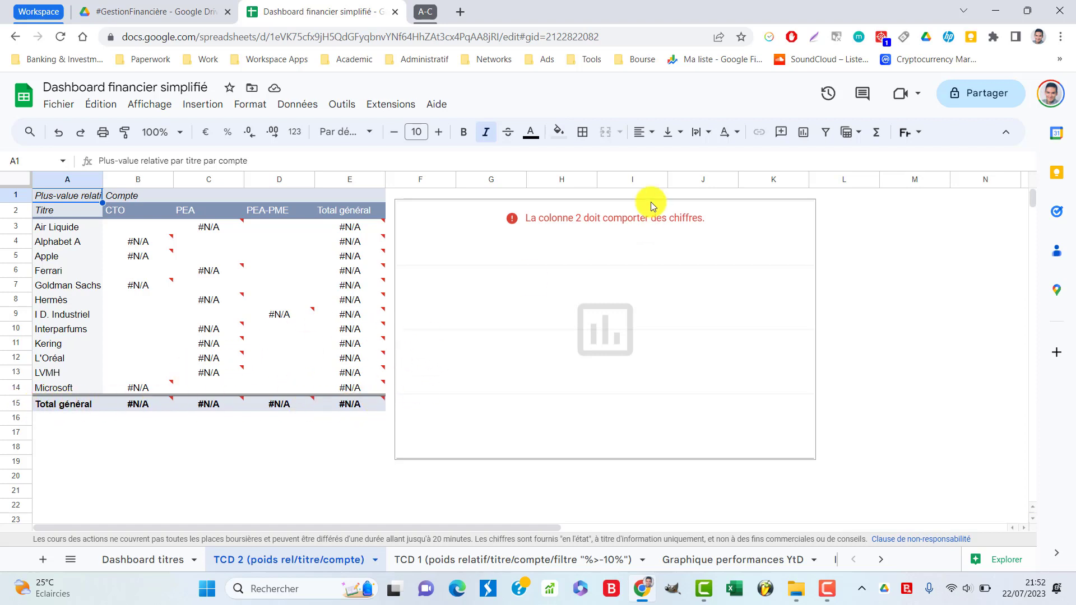
pyautogui.click(771, 212)
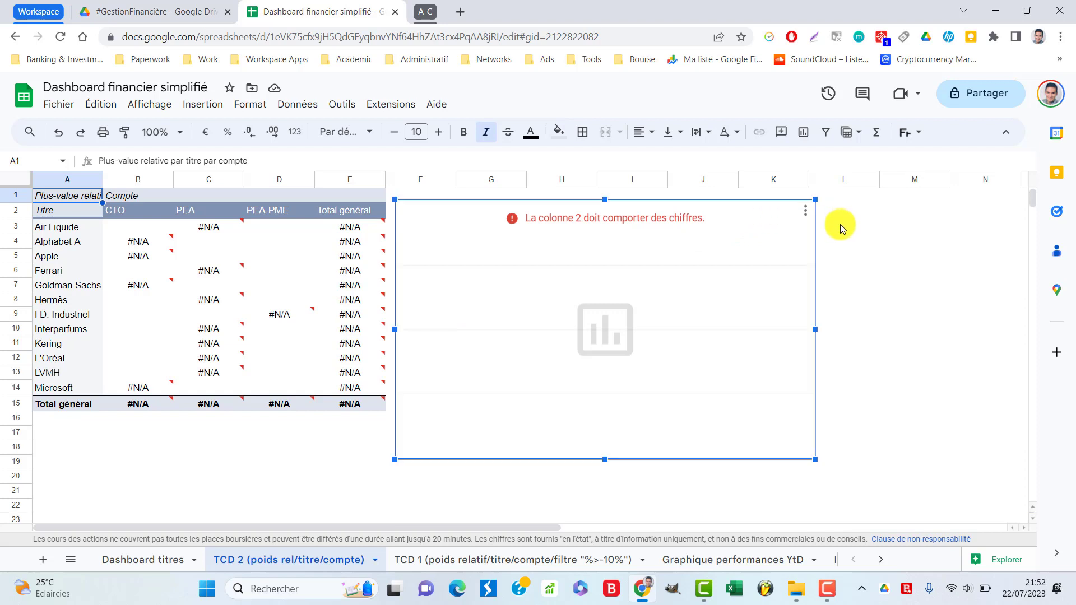
pyautogui.click(805, 210)
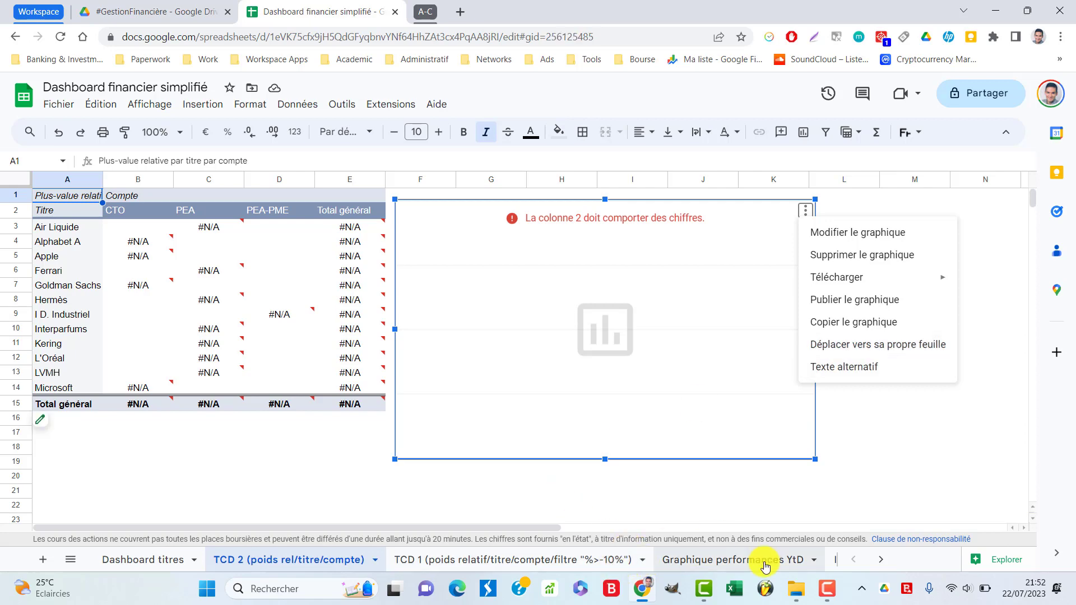
# - Delete the TCD 2 (poids rel/titre/compte) sheet
pyautogui.click(292, 561)
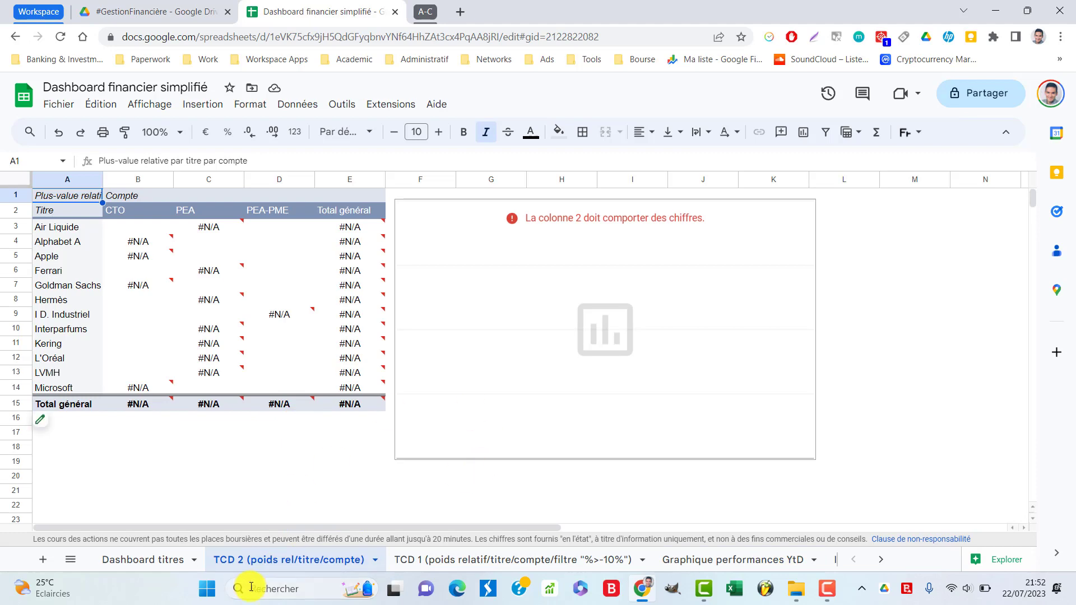
pyautogui.rightClick(295, 559)
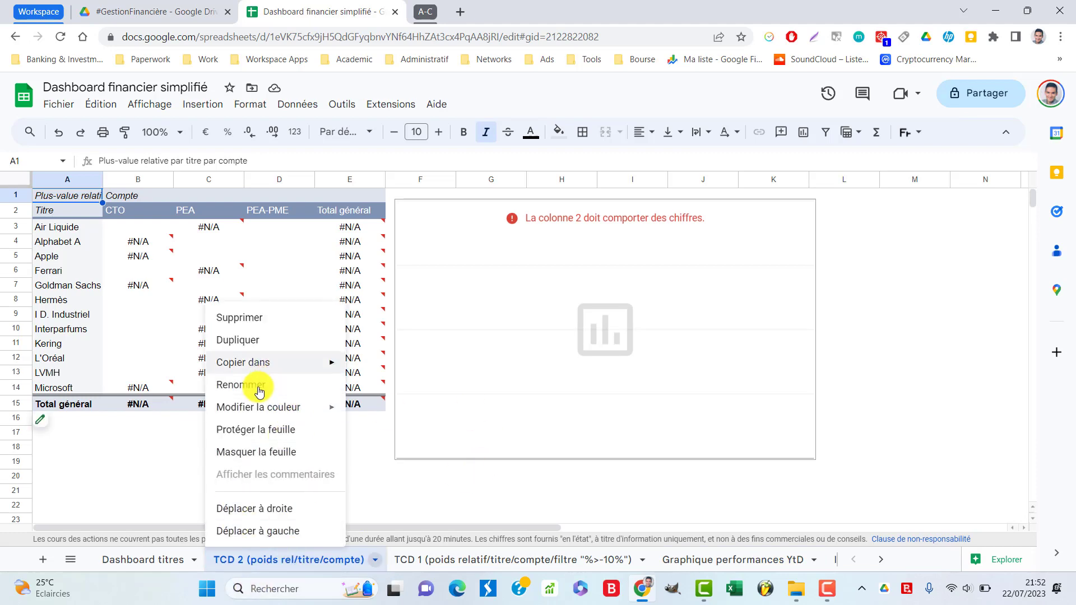
pyautogui.click(246, 318)
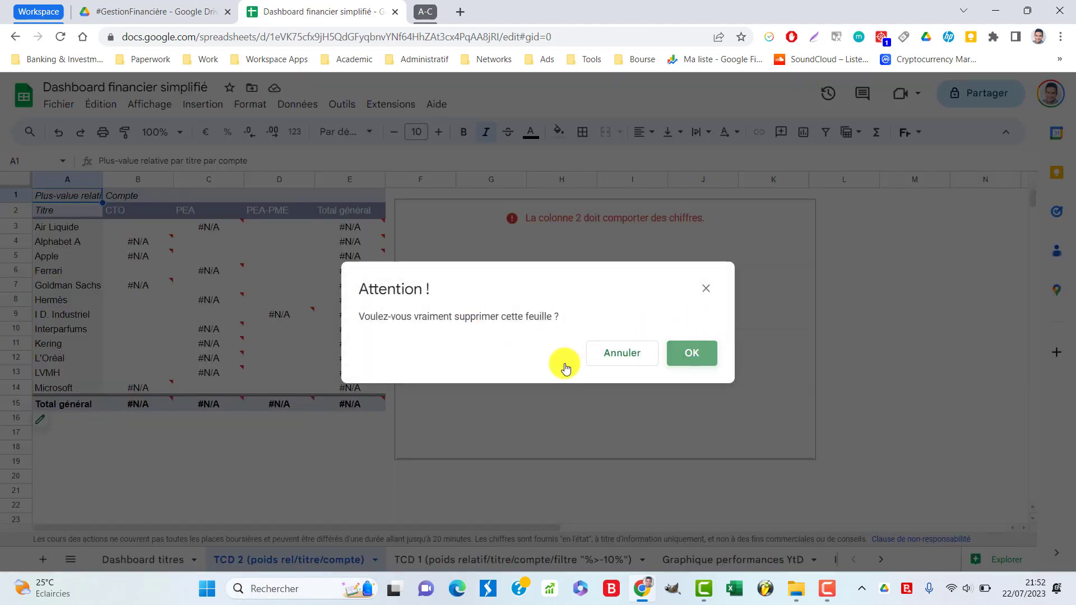
pyautogui.press('Return')
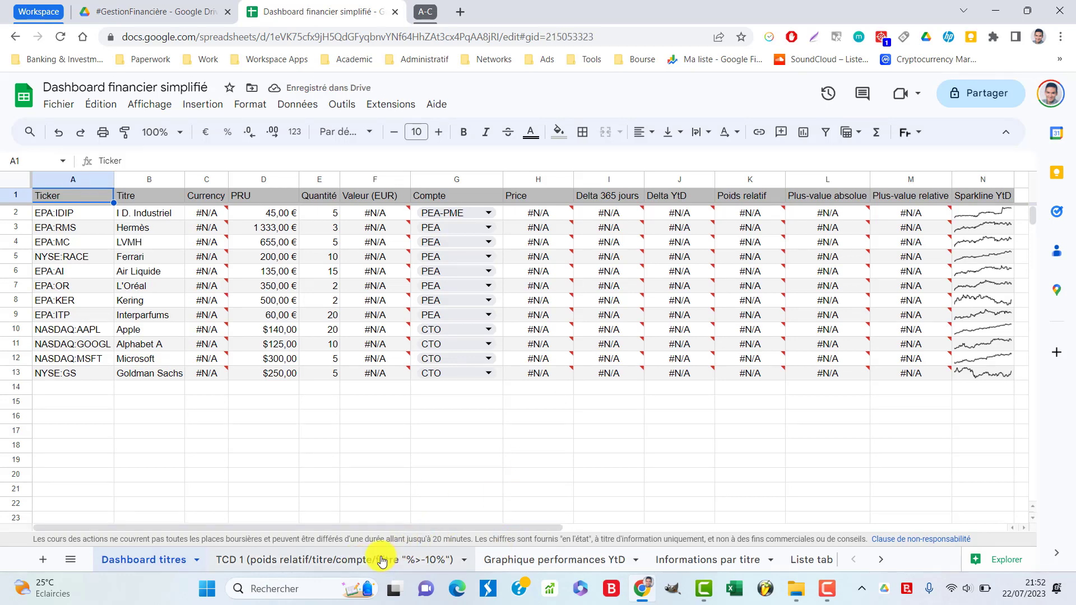
# - Check the TCD 1 sheet's pivot table and chart, reload the spreadsheet, and return to Dashboard titres
pyautogui.click(382, 560)
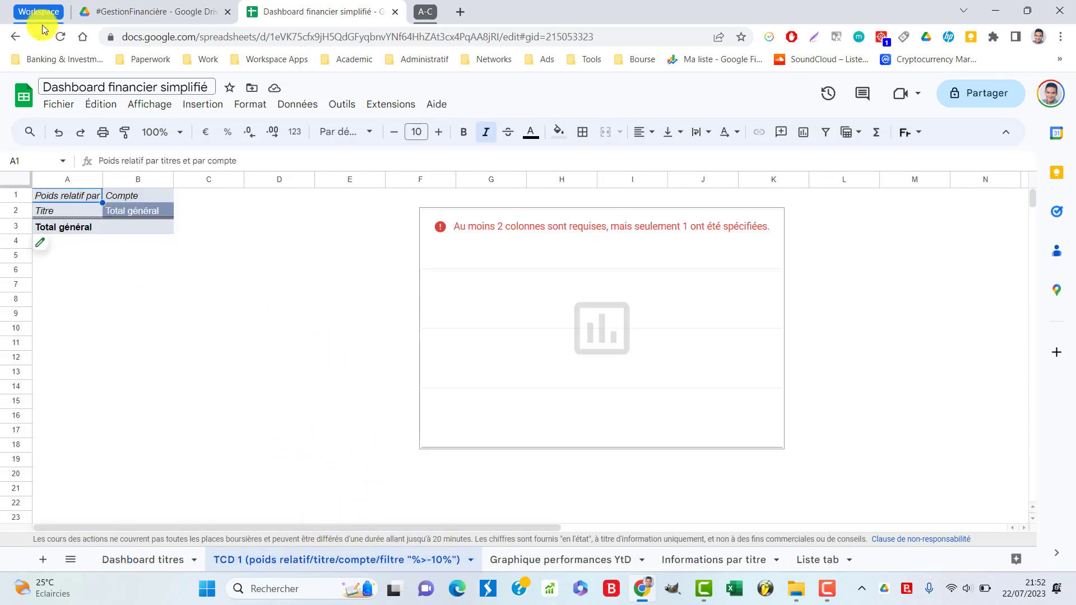
pyautogui.click(60, 38)
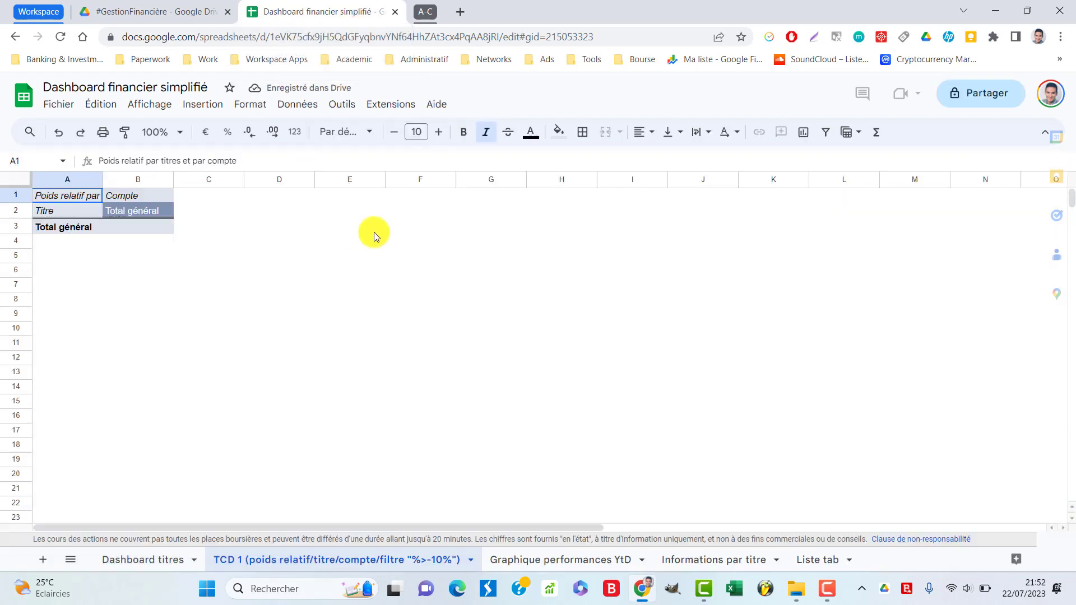
pyautogui.click(147, 560)
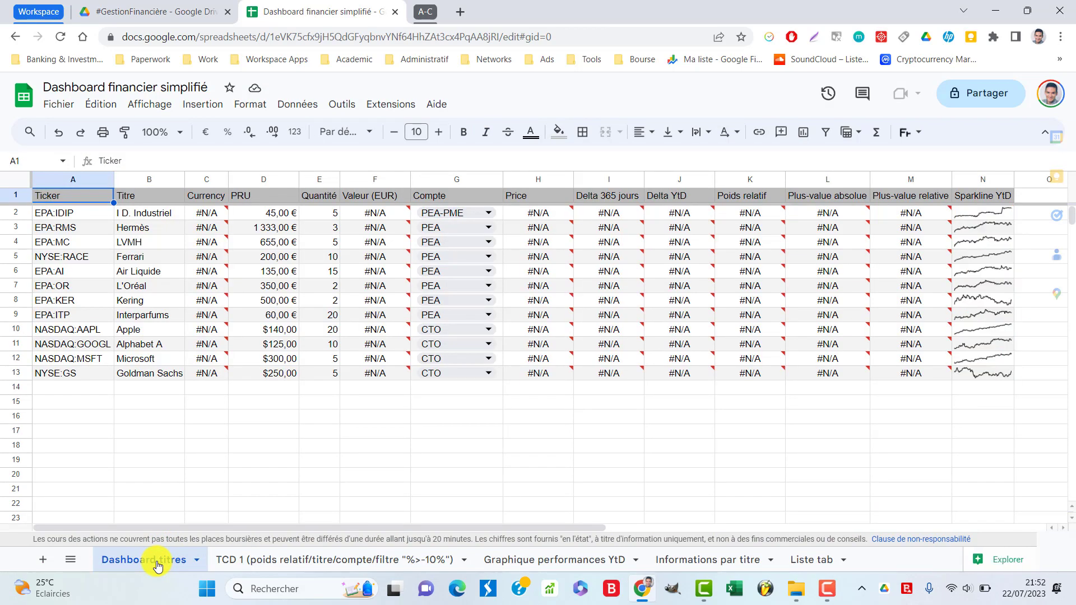
# - Close the spreadsheet, refresh the #GestionFinancière folder in Google Drive, and reopen Dashboard financier simplifié
pyautogui.click(395, 11)
pyautogui.click(353, 436)
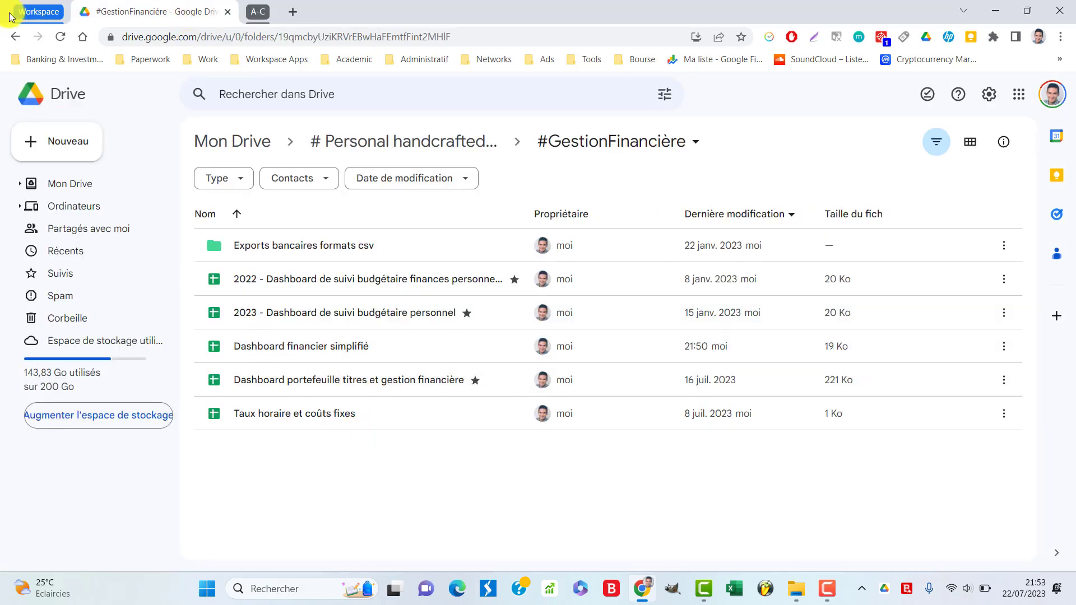
pyautogui.click(60, 37)
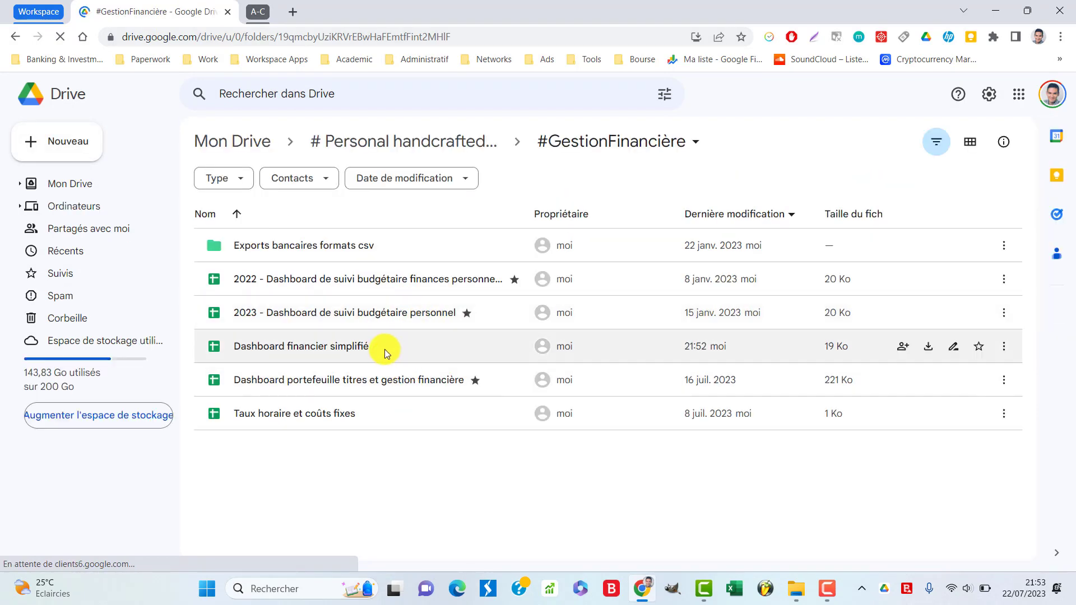
pyautogui.doubleClick(385, 348)
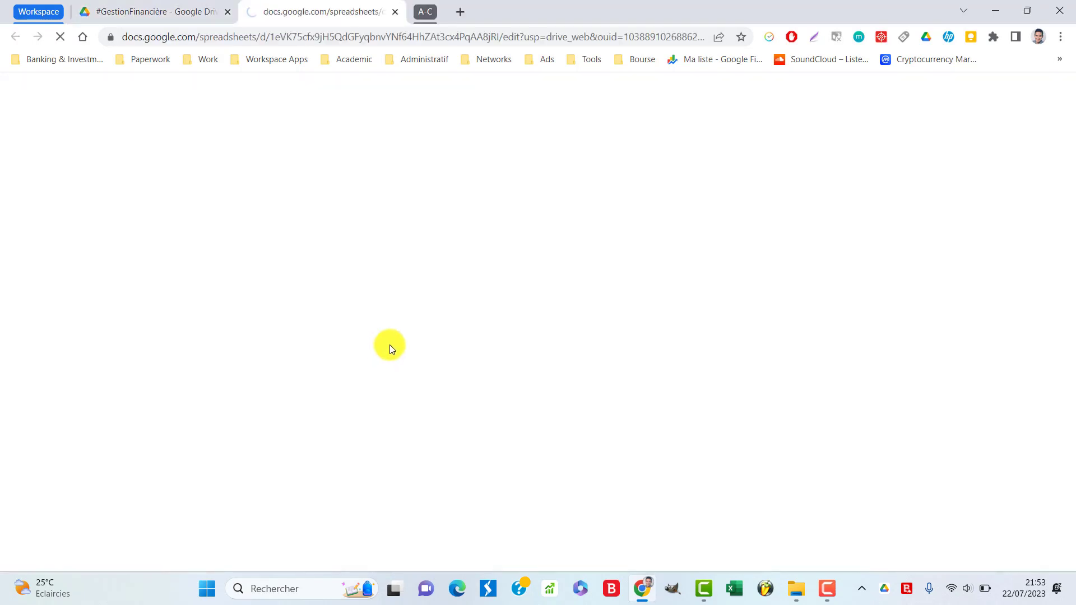